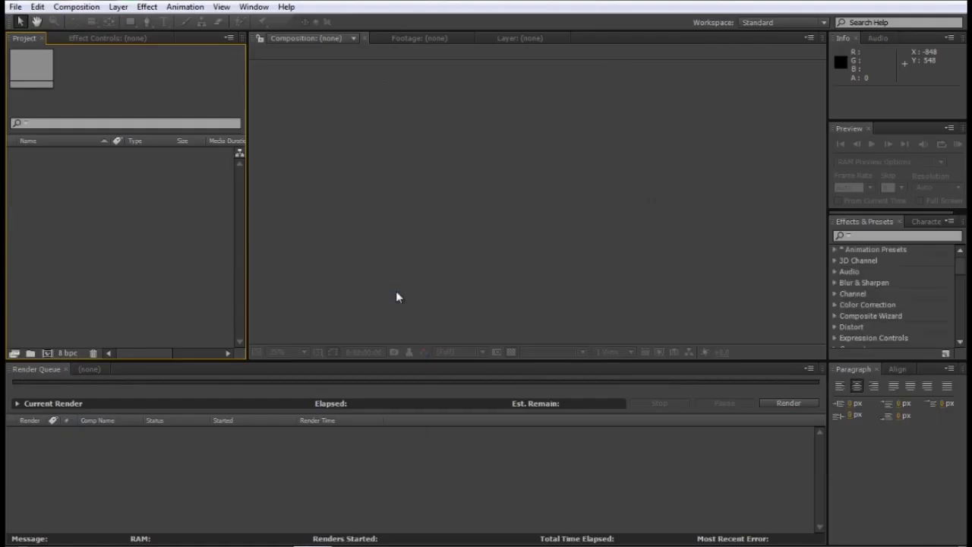
- Create the TRANSISI 1 composition from the HDV/HDTV 720 25 preset (1280×720, 25 fps, 5 s)
key(ctrl+n)
click(475, 183)
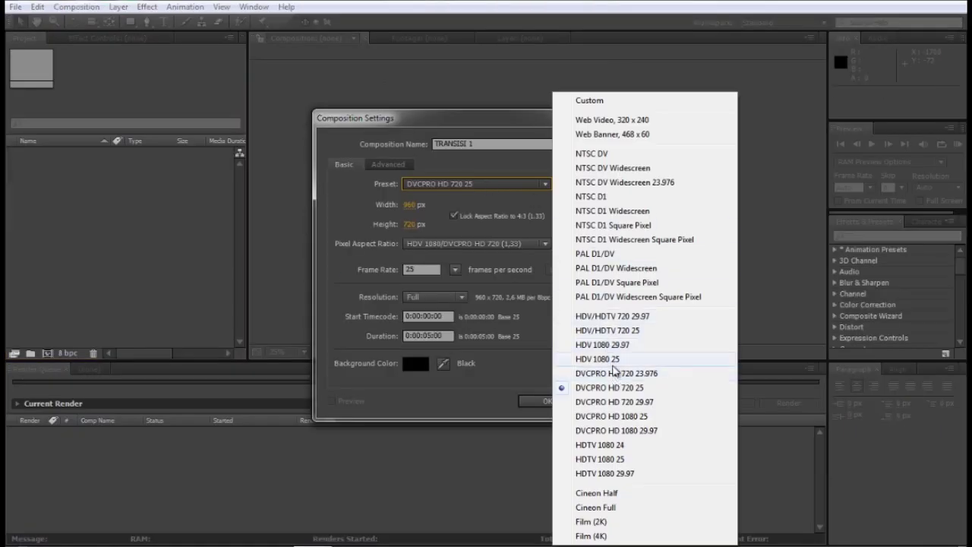
click(611, 332)
click(558, 403)
key(Caps_Lock)
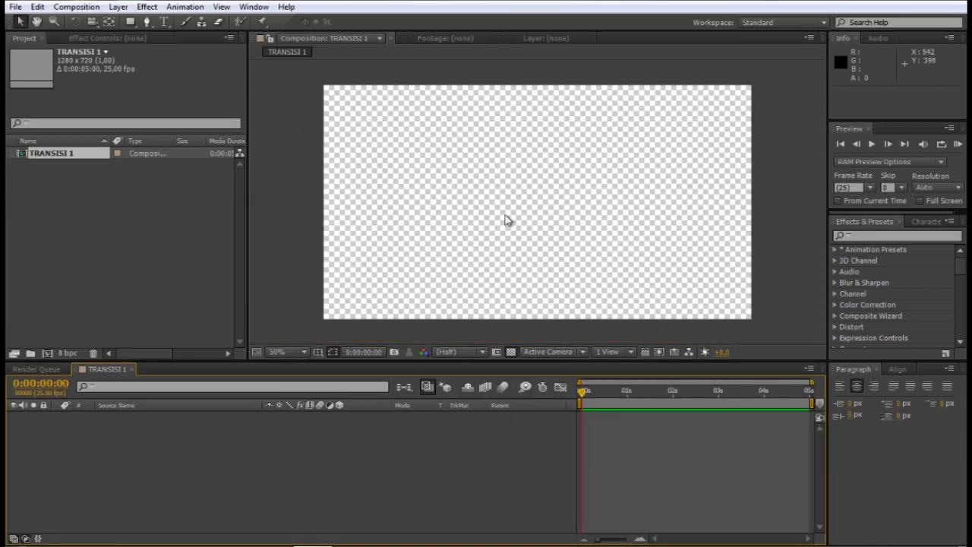
- Add a full-frame white rectangle shape layer and shrink its height to a 134-pixel band
click(132, 23)
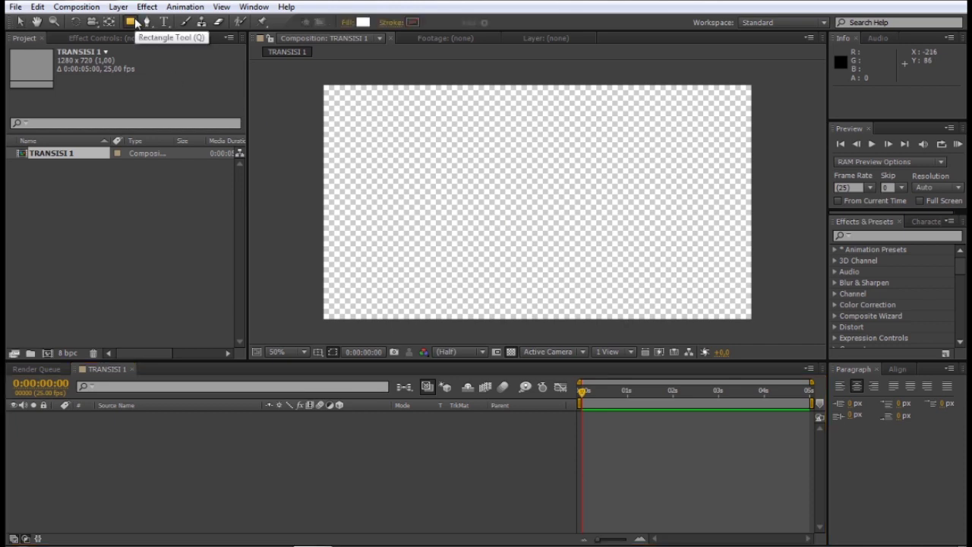
double_click(132, 22)
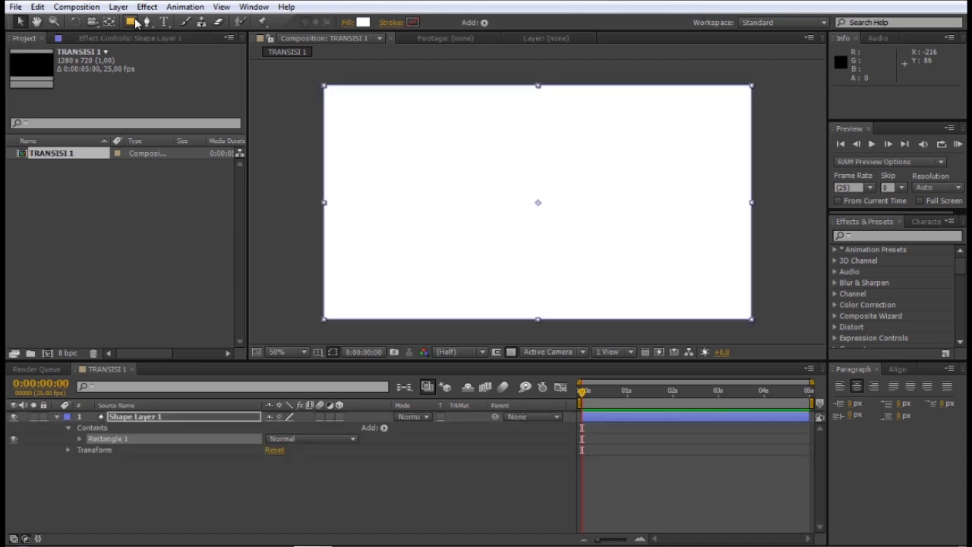
click(79, 438)
click(91, 449)
drag(307, 460, 228, 461)
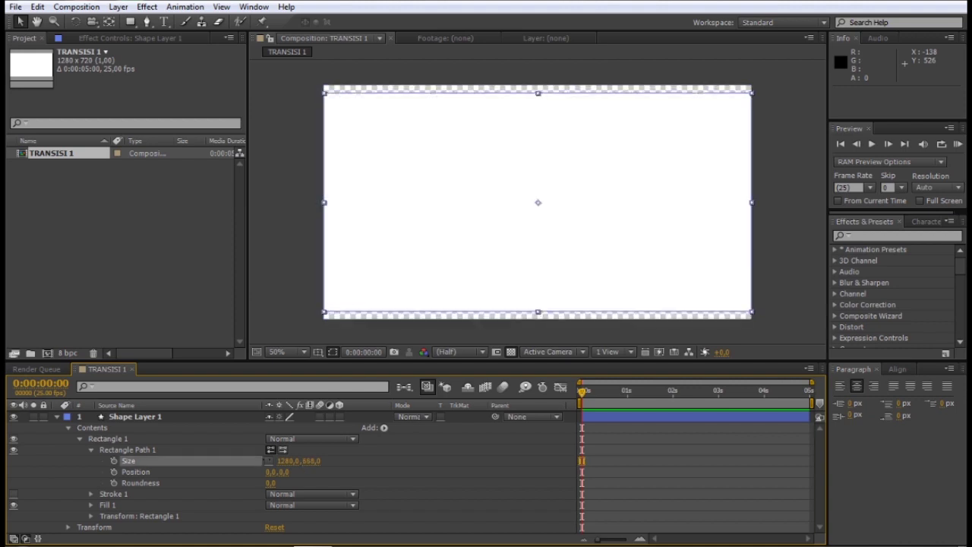
drag(307, 461, 240, 421)
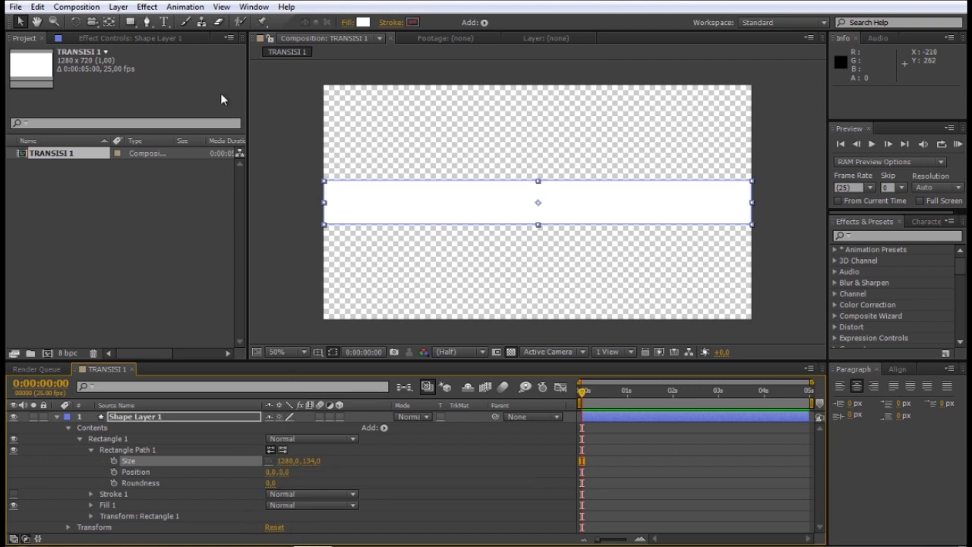
- Shift the layer's anchor point to the left, try a 1026 width, then undo it
click(108, 22)
drag(539, 205, 426, 205)
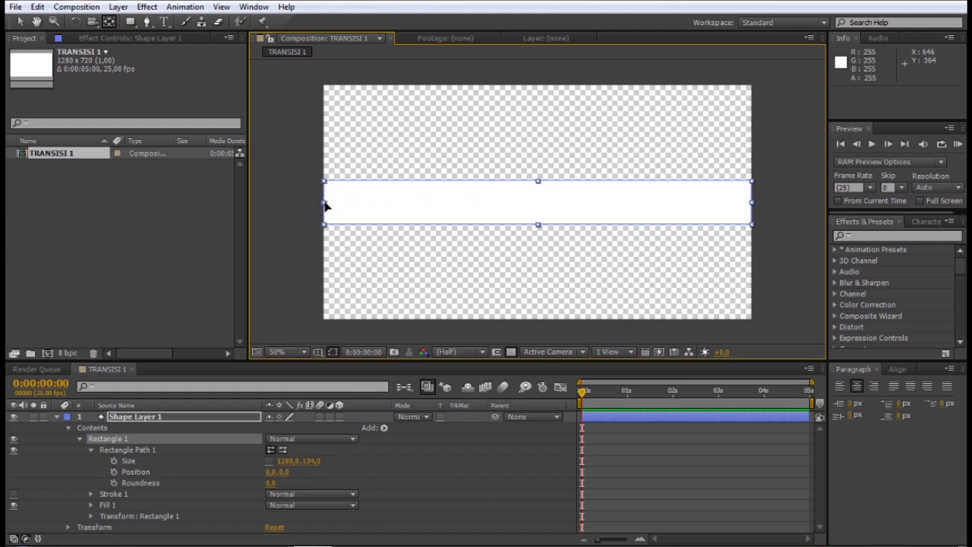
click(277, 460)
text(1026)
key(Return)
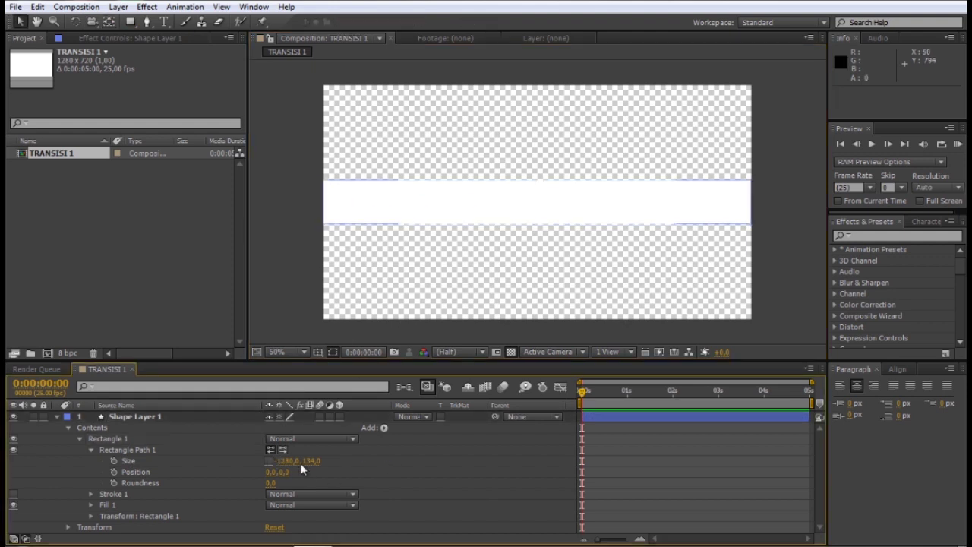
key(ctrl+z)
- Keyframe the band's Position from off-screen left (-1289,0) at 0 s to centre at frame 14
click(114, 472)
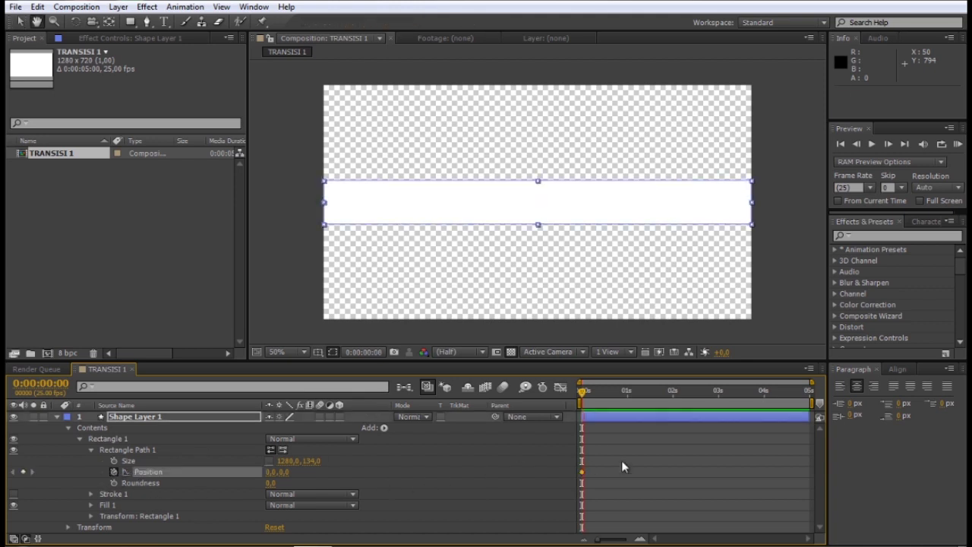
mouse_move(584, 407)
mouse_down()
mouse_move(623, 405)
mouse_move(560, 403)
mouse_up()
click(887, 143)
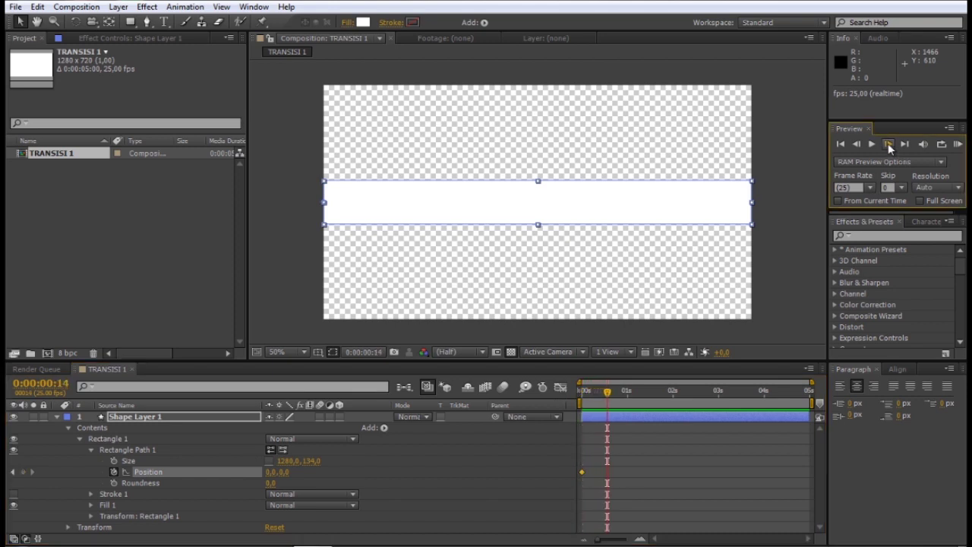
click(23, 471)
drag(272, 472, 227, 472)
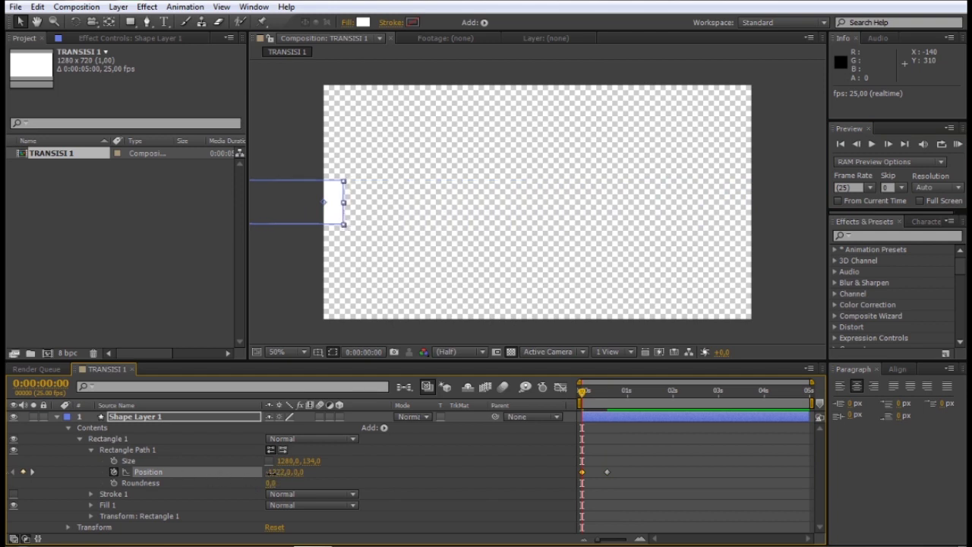
click(602, 408)
key(KP_0)
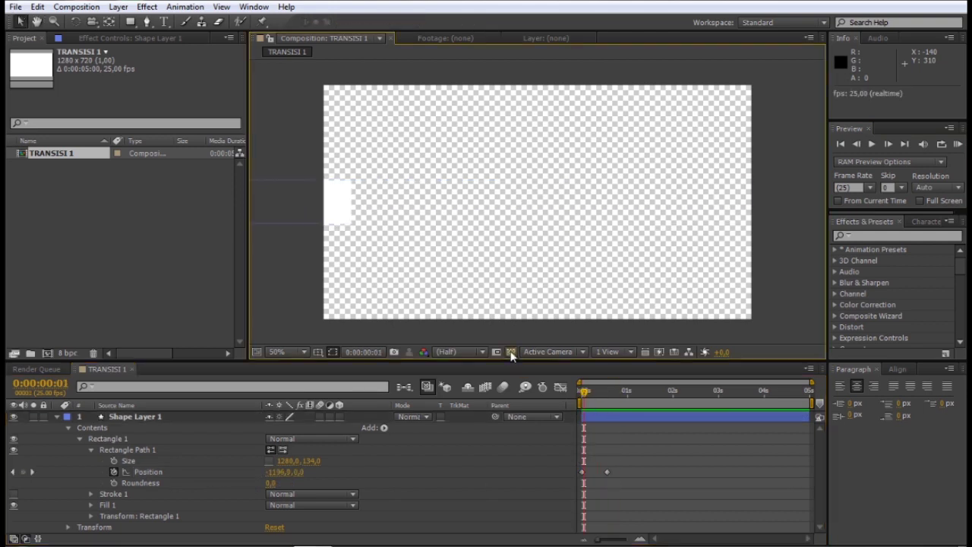
- Apply Easy Ease to both Position keyframes and show the speed graph
drag(618, 457, 572, 482)
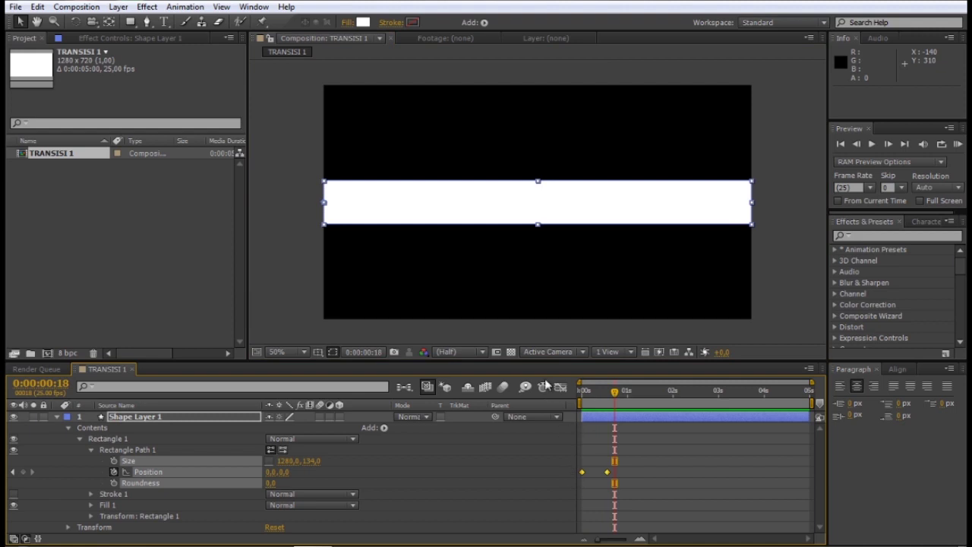
right_click(612, 474)
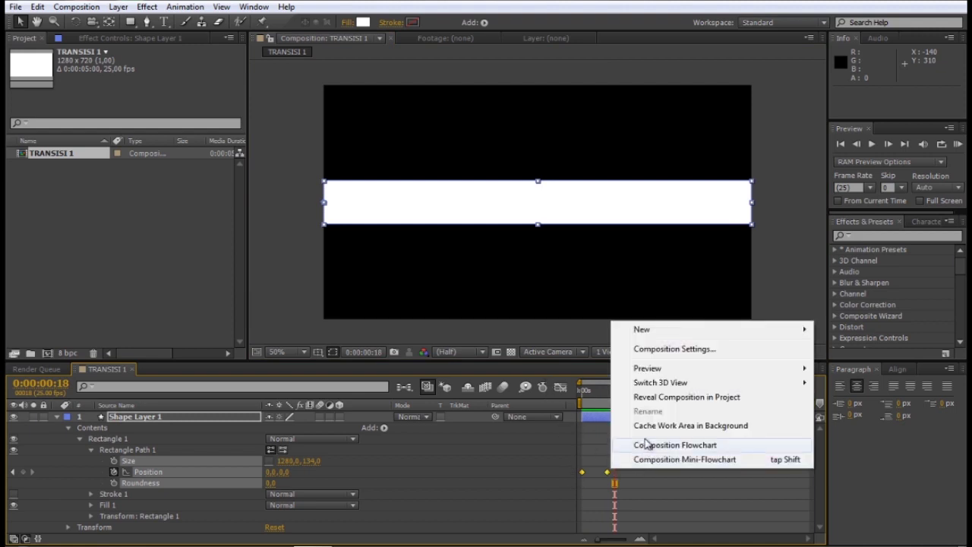
right_click(582, 472)
mouse_move(610, 461)
click(777, 389)
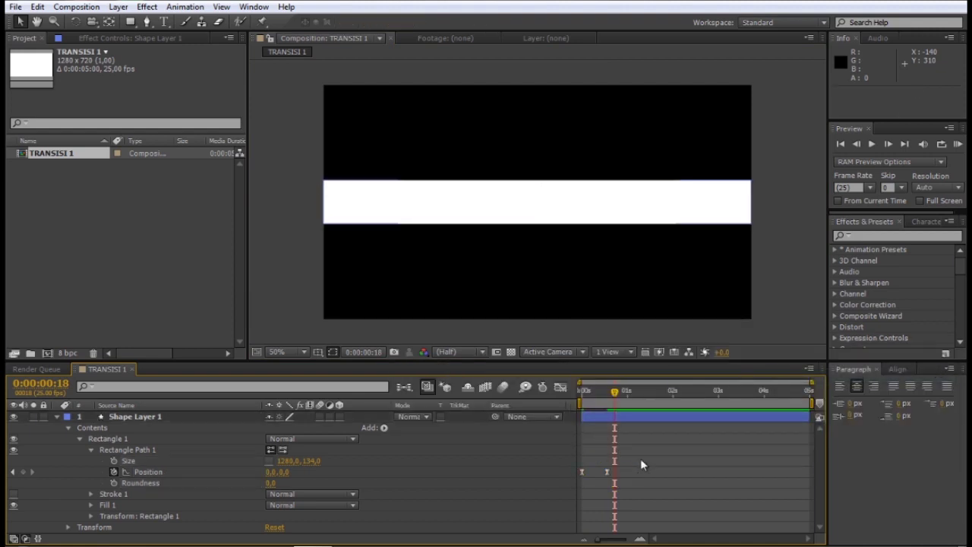
click(560, 387)
- Pull the speed graph's peak toward the start so the band decelerates into place, and preview
click(582, 391)
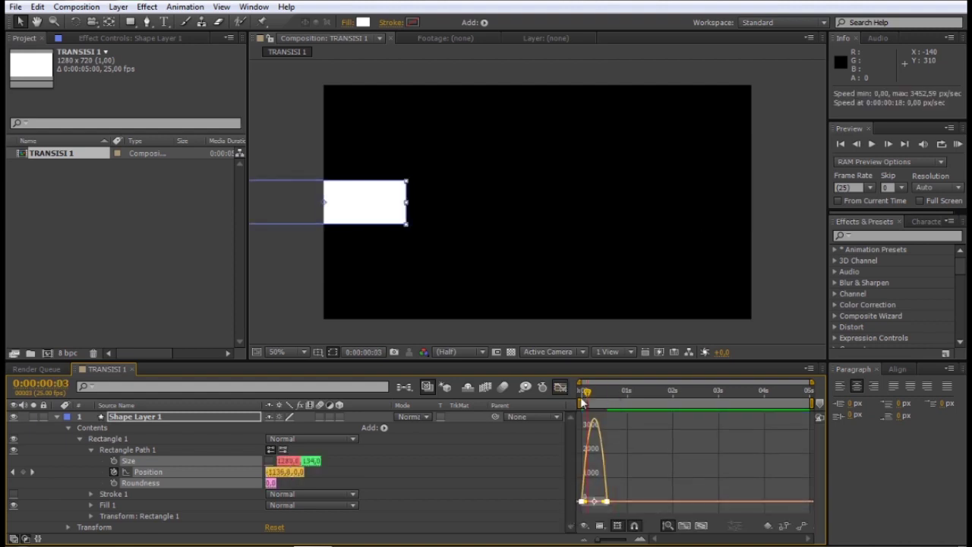
scroll(613, 421, up, 3)
drag(668, 503, 619, 503)
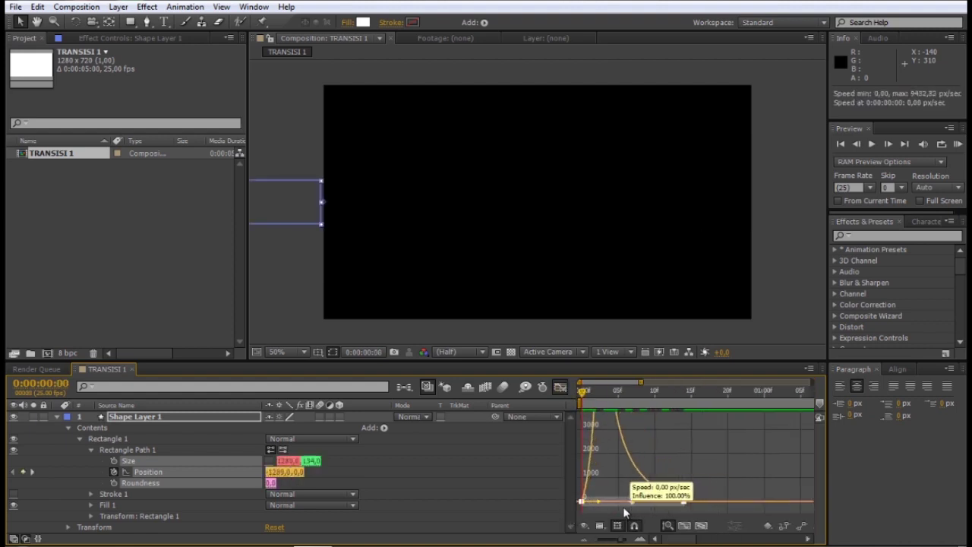
key(space)
- Close the Graph Editor, stop the preview, and collapse the shape layer's properties
key(shift+F3)
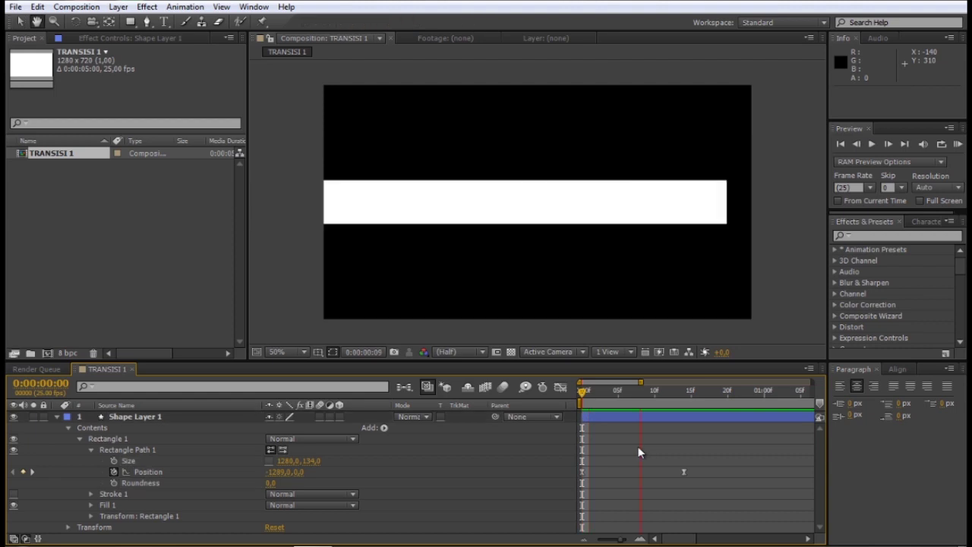
key(space)
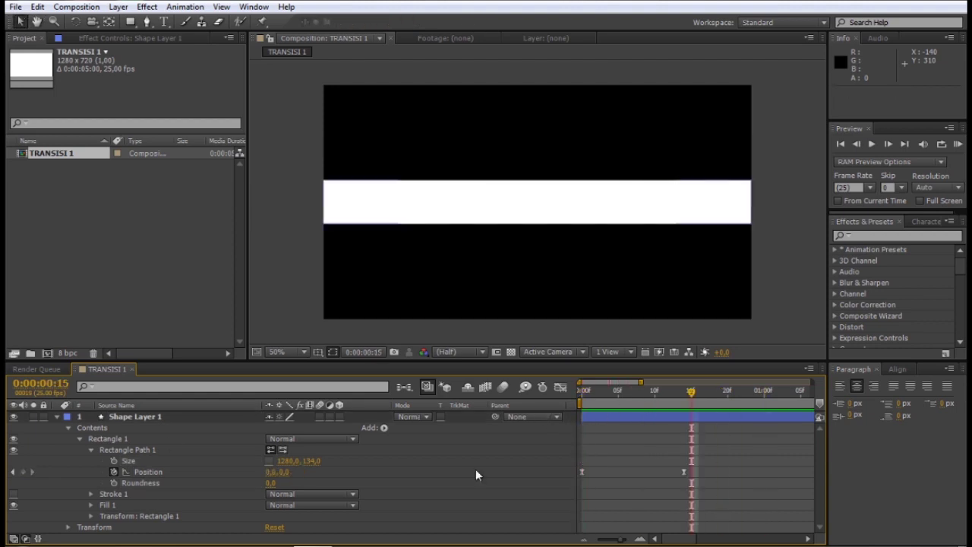
click(603, 422)
click(57, 416)
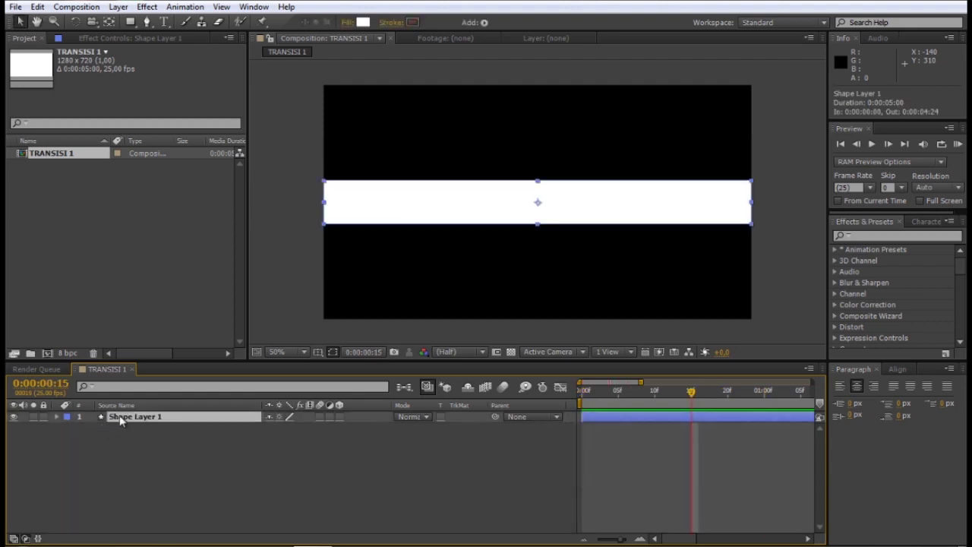
- Rename the shape layer Garis and duplicate it with Copy and Paste
key(Return)
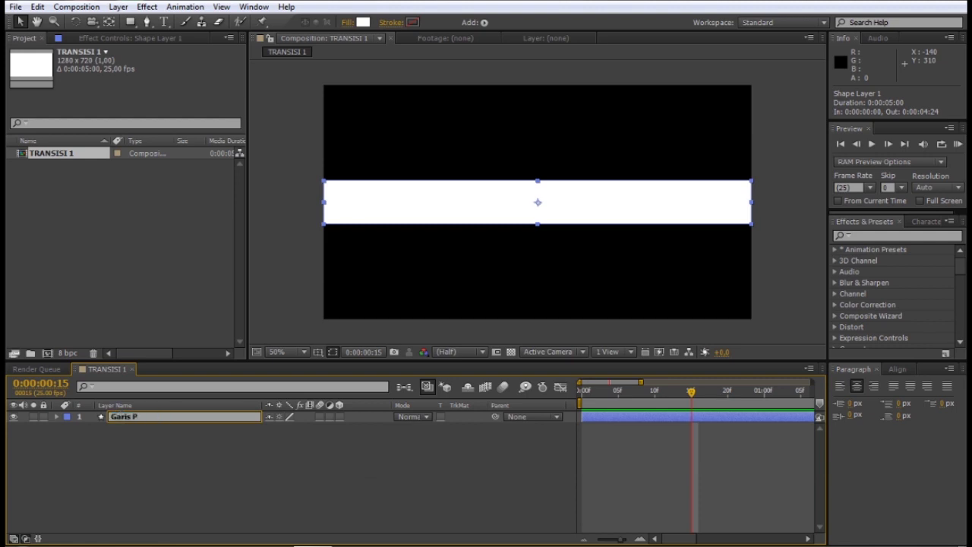
key(Return)
click(123, 421)
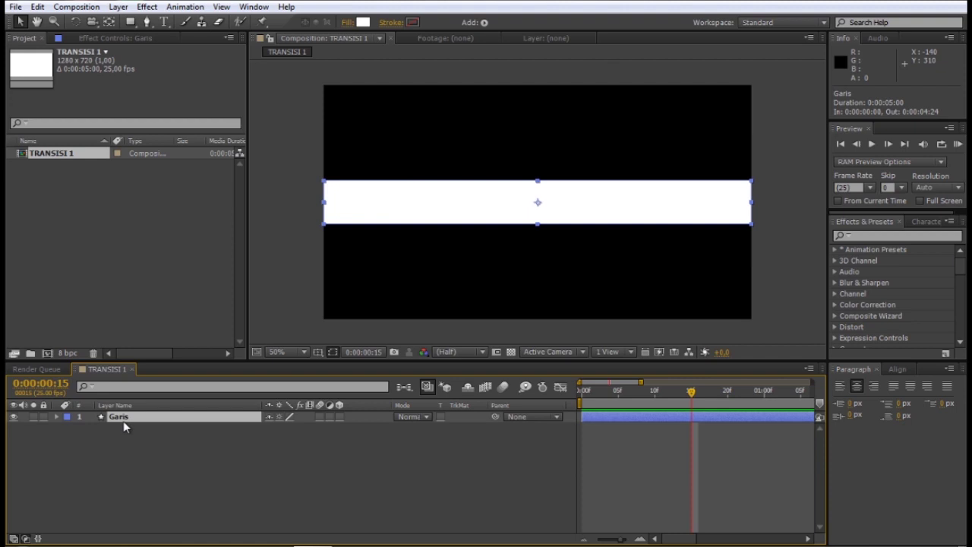
click(37, 7)
click(53, 77)
click(37, 7)
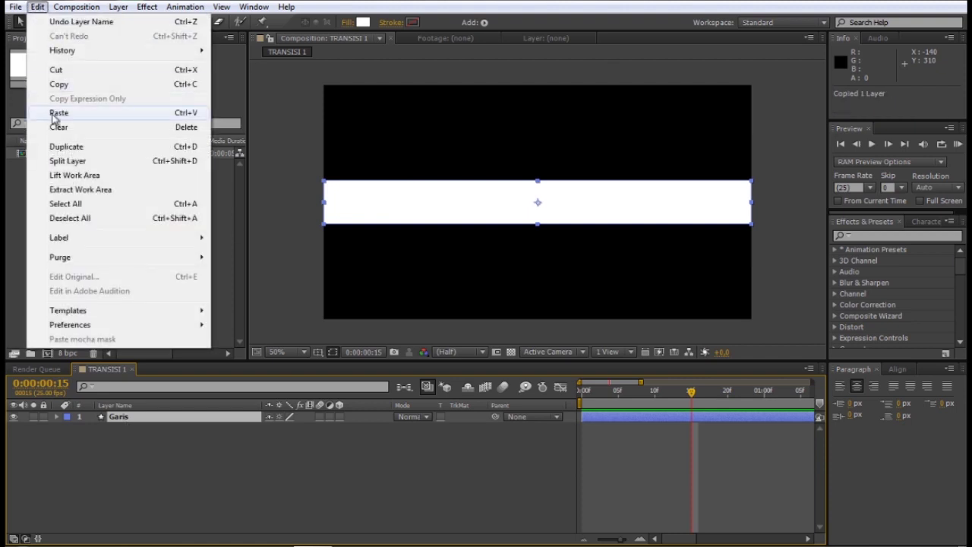
click(54, 114)
- Name the duplicate layer Matte and preview the animation
key(Return)
text(Matte)
key(Return)
click(575, 437)
key(space)
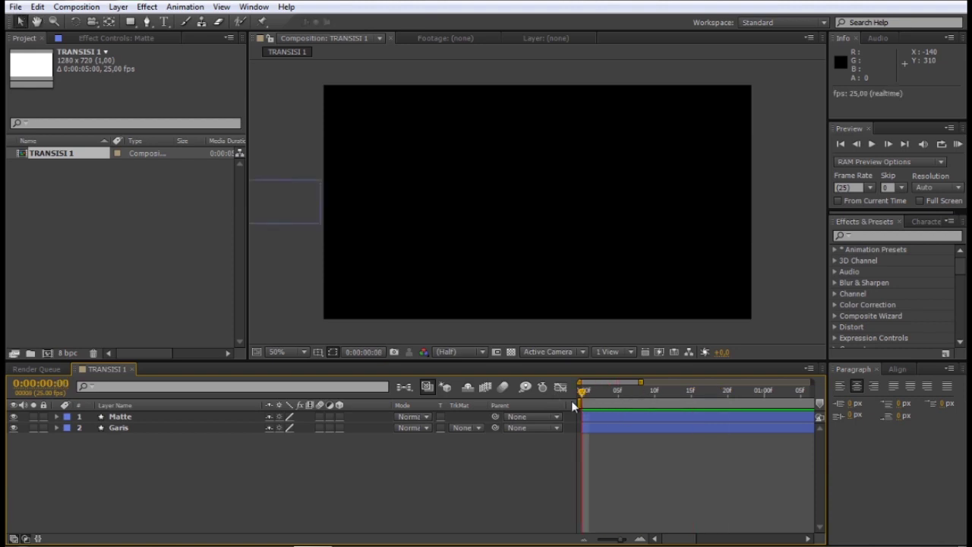
- Set Garis's track matte to Alpha Matte "Matte" and hide the transparency grid
click(601, 428)
click(466, 427)
click(497, 460)
click(622, 473)
key(space)
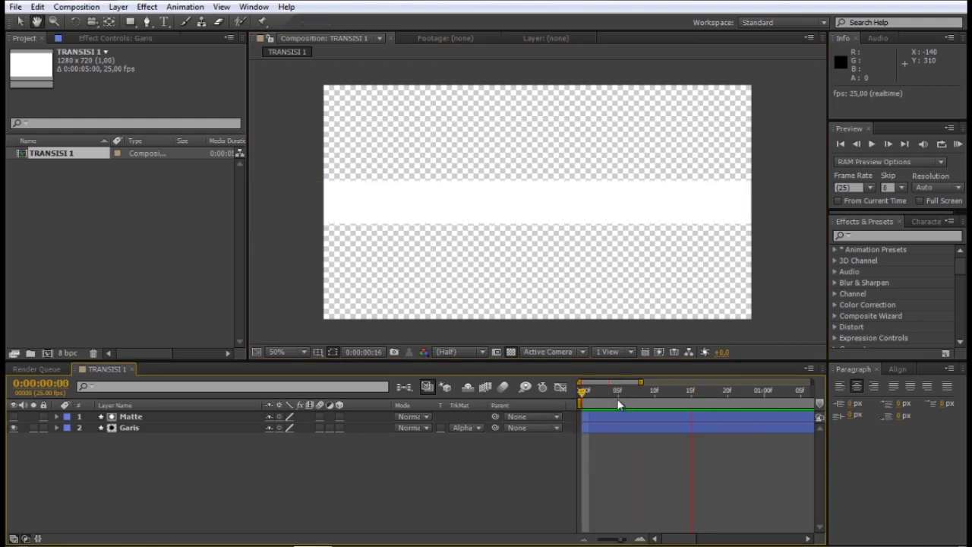
click(510, 352)
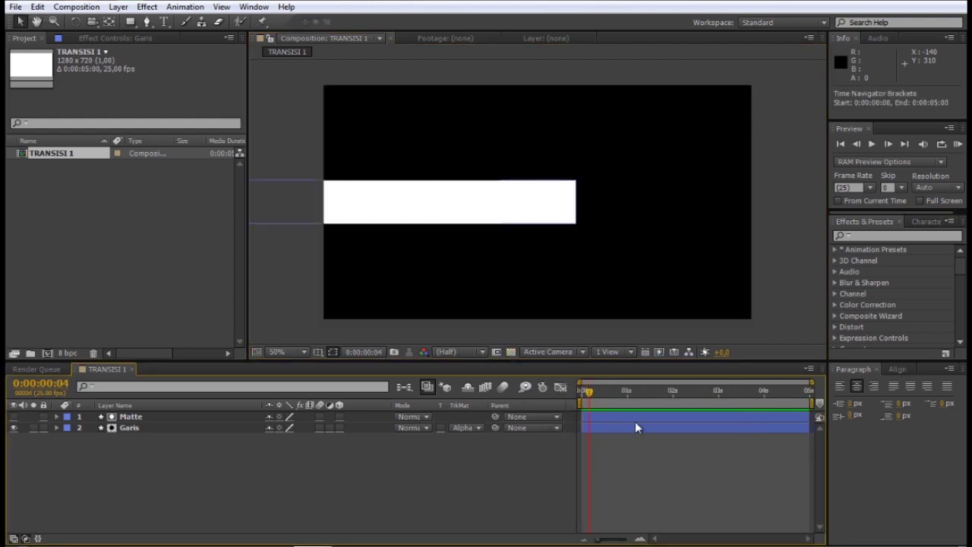
- Pre-compose the Garis and Matte layers into a new composition named Garis Transisi, then preview
click(617, 425)
shift+click(616, 416)
click(118, 6)
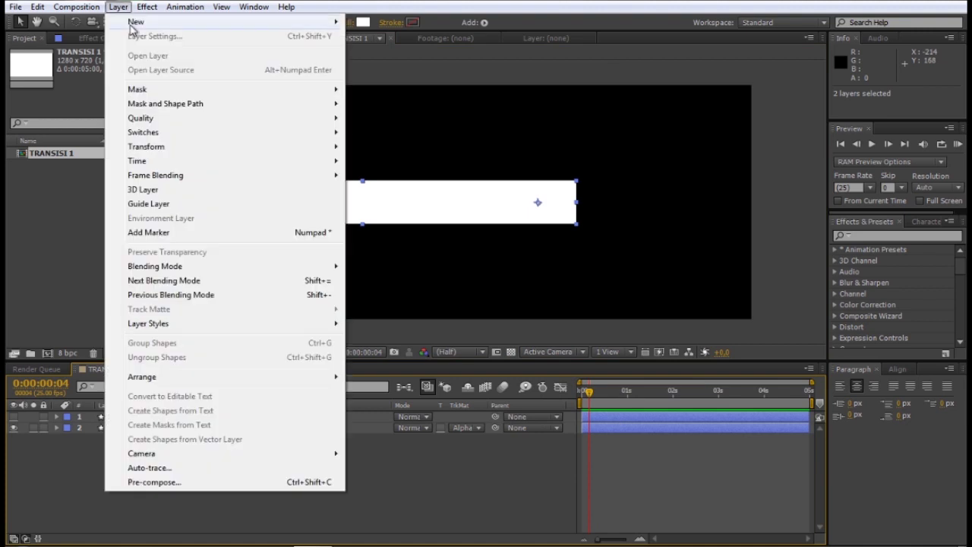
mouse_move(137, 21)
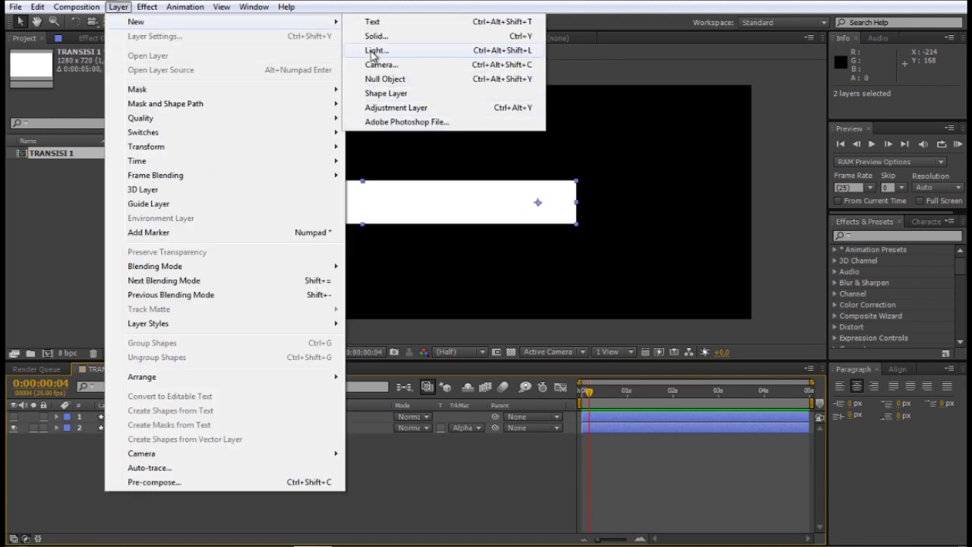
click(173, 483)
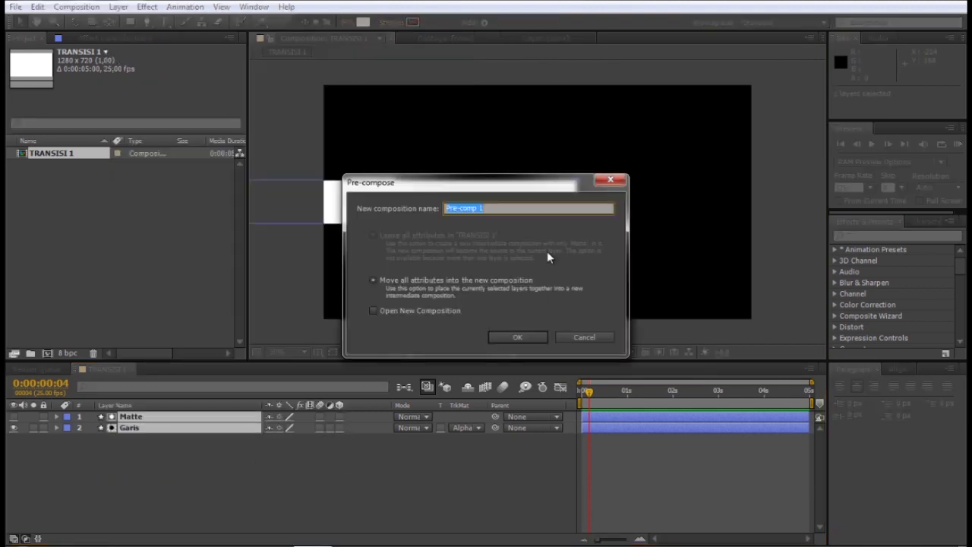
text(Garis Transisi)
key(Return)
key(KP_0)
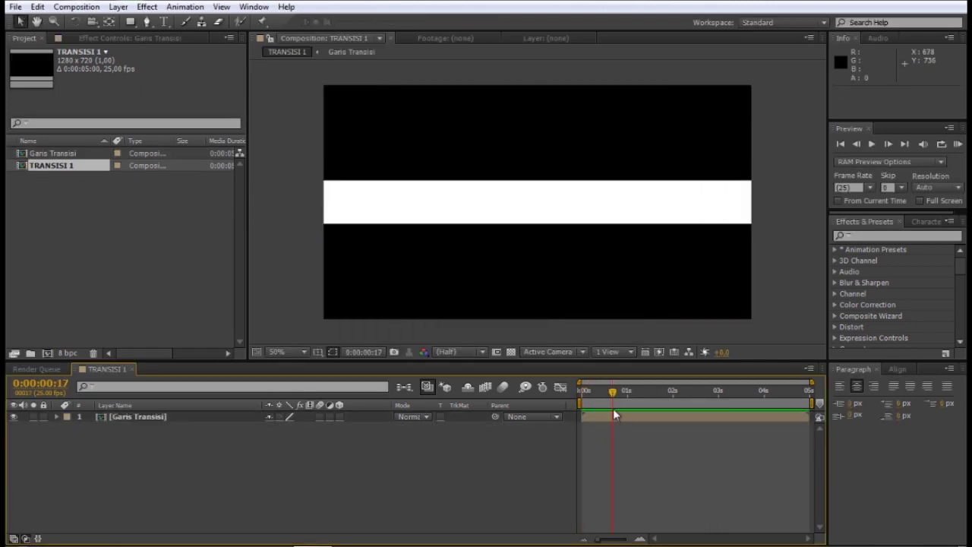
- Rotate the Garis Transisi layer to -25° and move the bar down and left
key(alt+shift+r)
drag(282, 427, 641, 215)
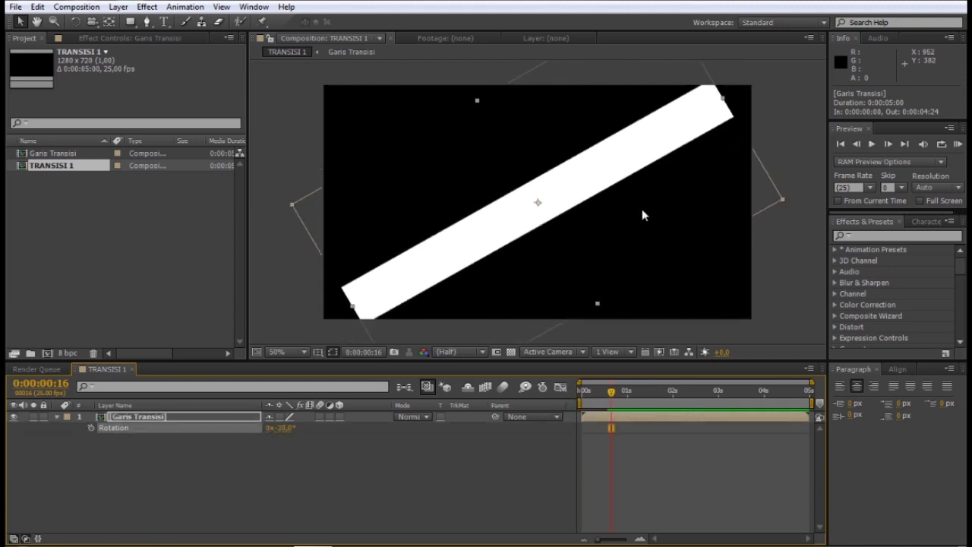
drag(289, 435, 382, 269)
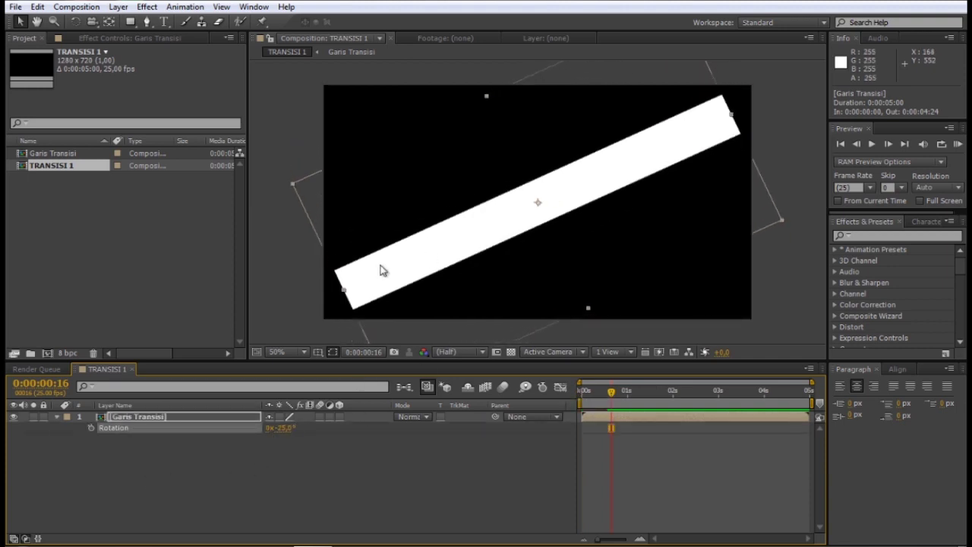
click(332, 352)
click(346, 369)
drag(386, 279, 364, 309)
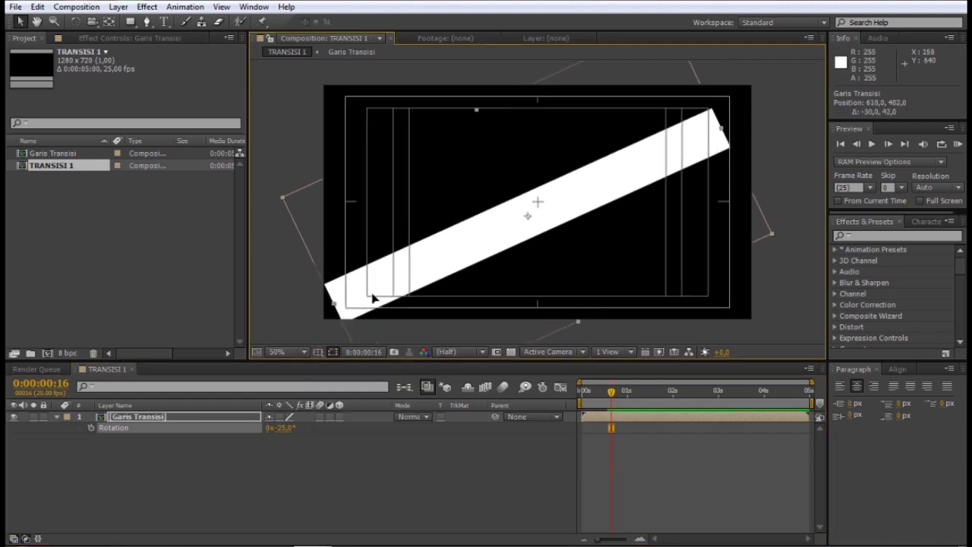
- Scale the bar to 120% and shift it up so it covers the frame corners
key(s)
drag(288, 428, 307, 428)
drag(409, 303, 416, 277)
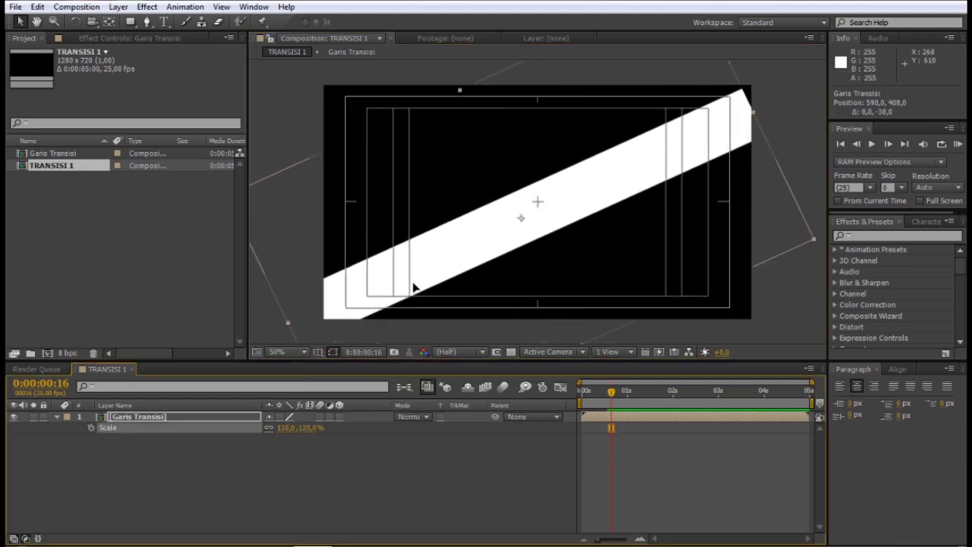
click(464, 334)
key(Home)
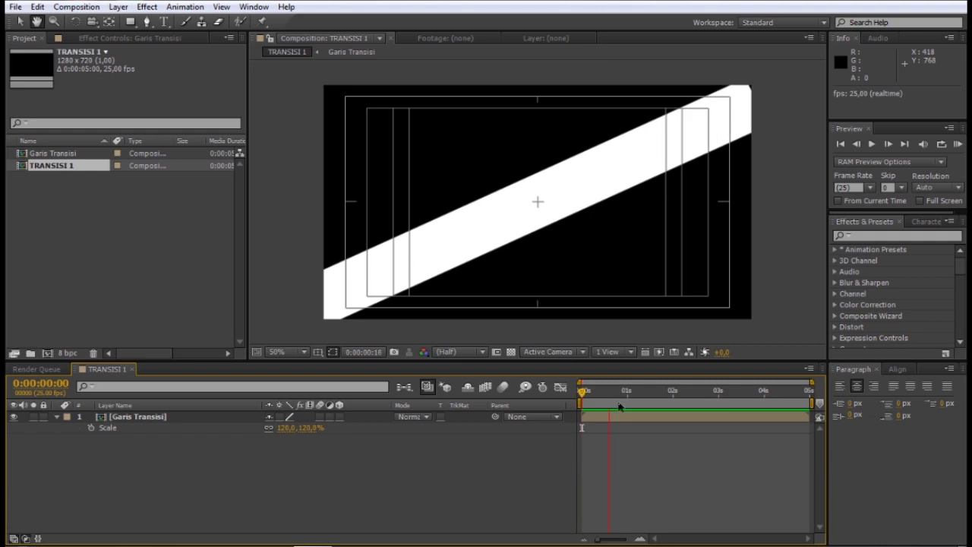
- Give the Garis Transisi layer the Fuchsia label colour
click(592, 419)
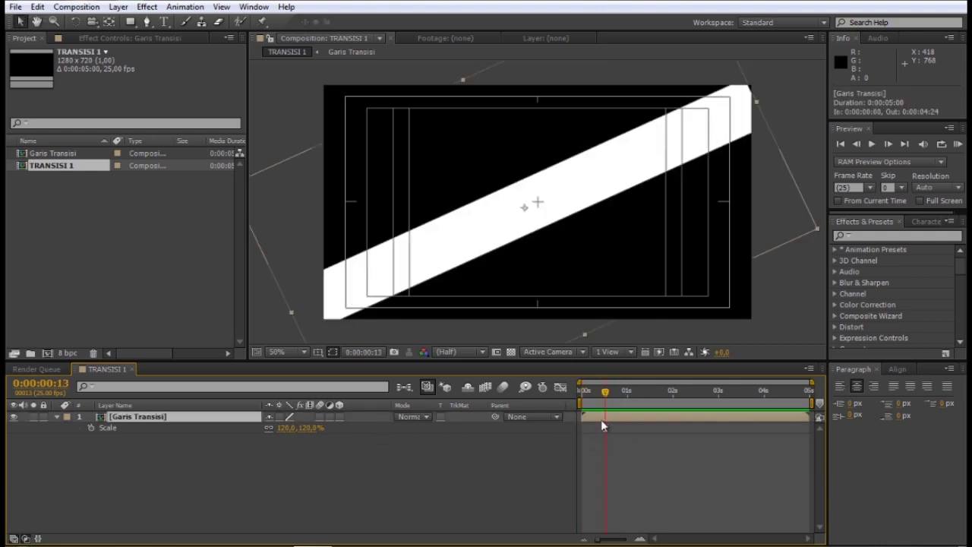
right_click(601, 419)
mouse_move(644, 227)
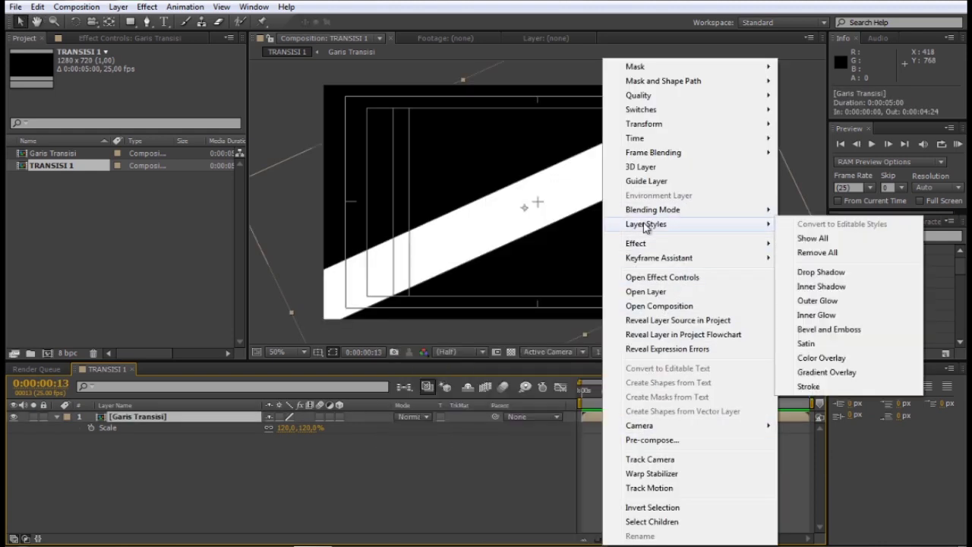
mouse_move(650, 258)
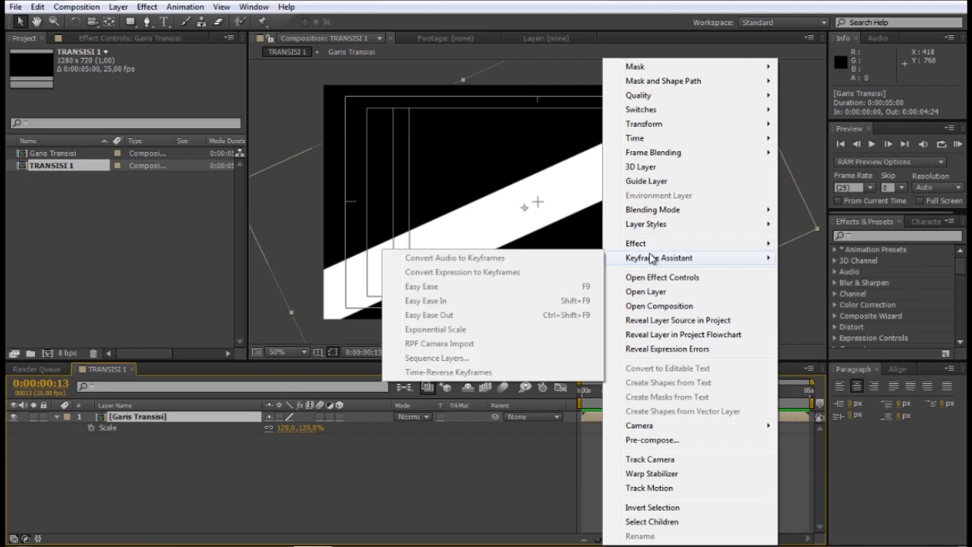
click(68, 417)
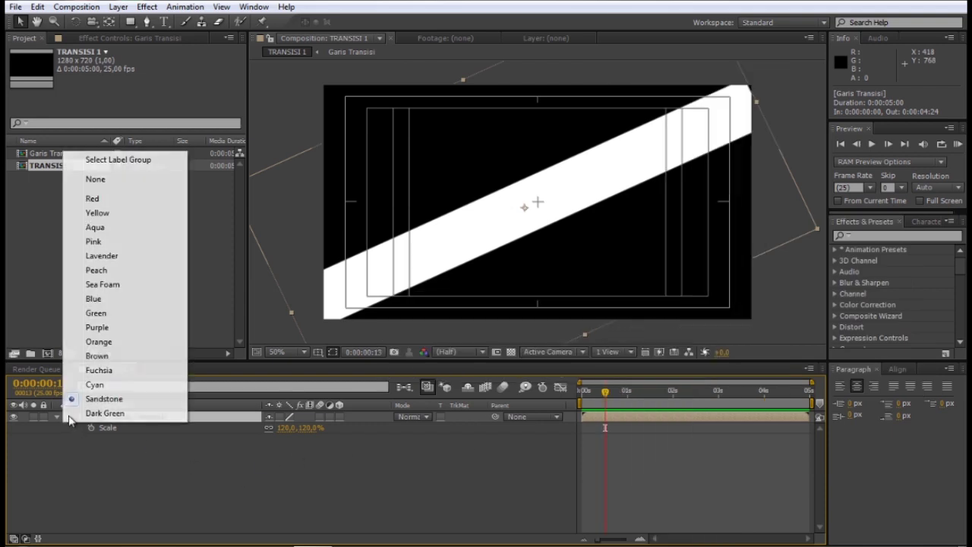
click(99, 370)
key(Home)
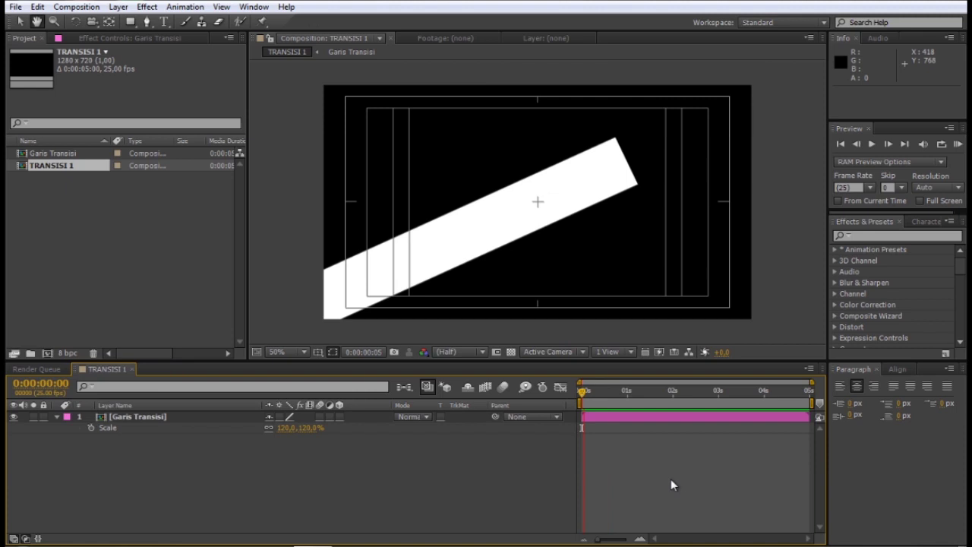
click(621, 419)
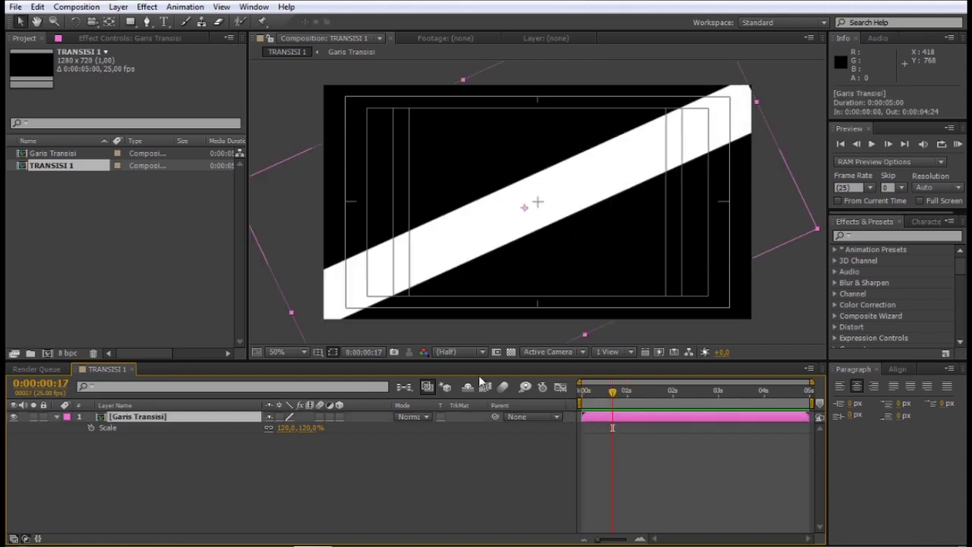
- Duplicate the Garis Transisi layer and make the copy start at frame 4
click(40, 8)
click(65, 86)
click(38, 7)
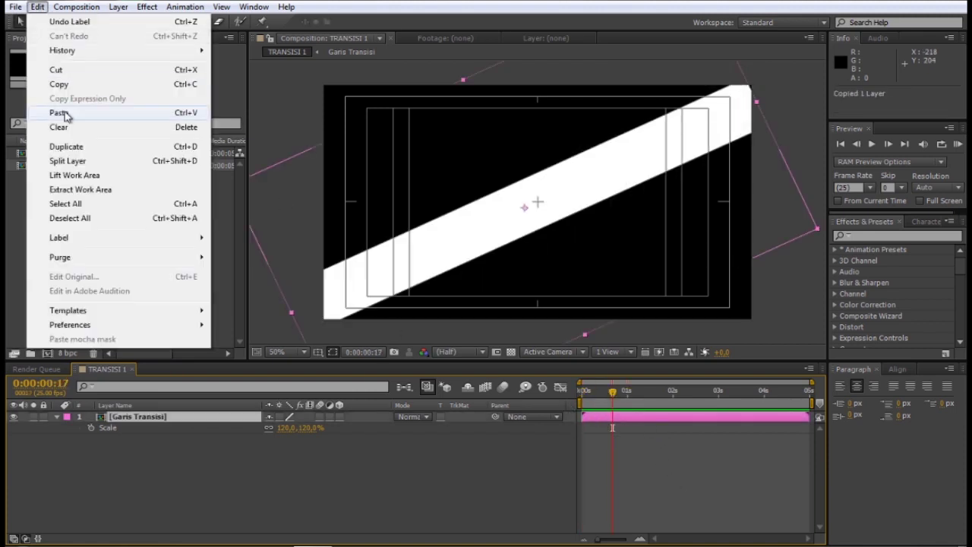
click(65, 113)
key(Home)
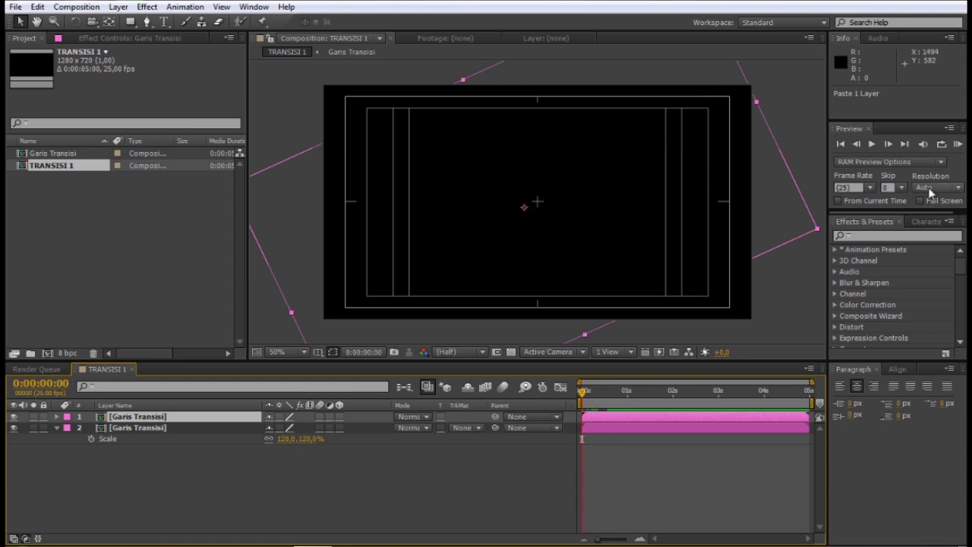
click(887, 143)
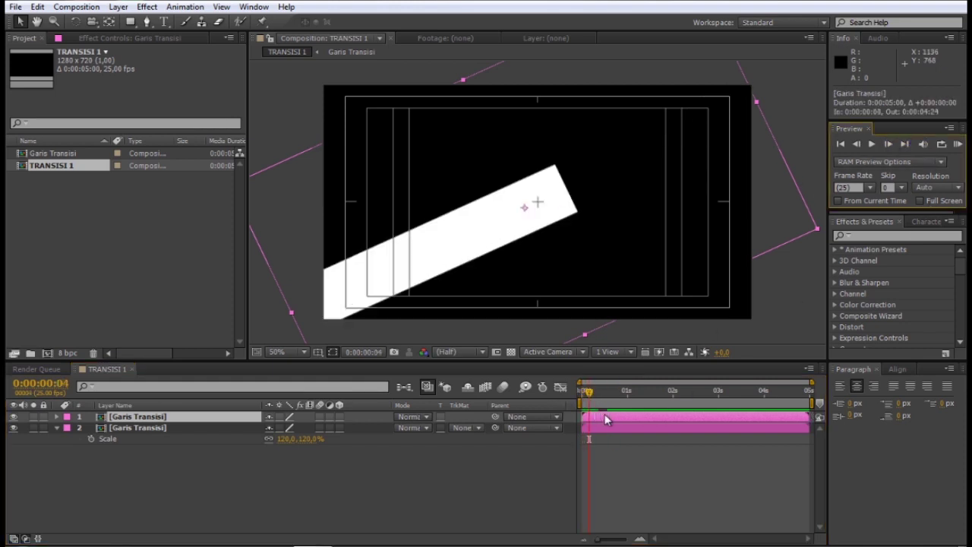
drag(607, 419, 611, 418)
- Offset the copied bar so only a thin black line separates the two bands
drag(434, 254, 484, 327)
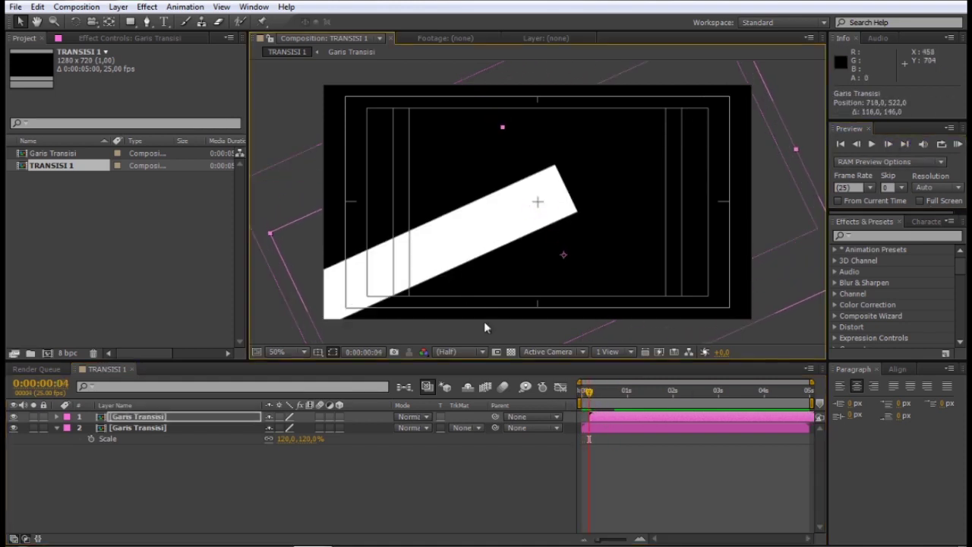
drag(589, 393, 607, 392)
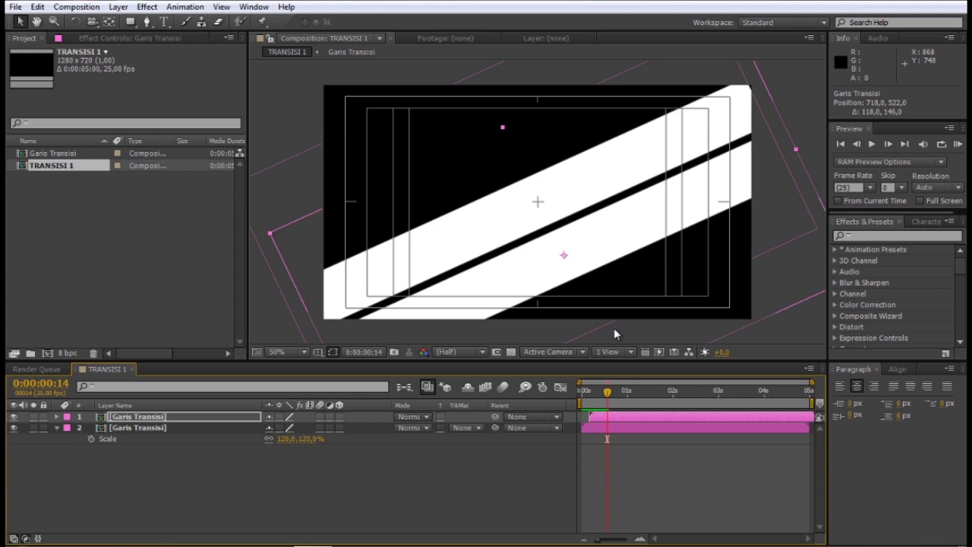
key(slash)
drag(558, 284, 530, 272)
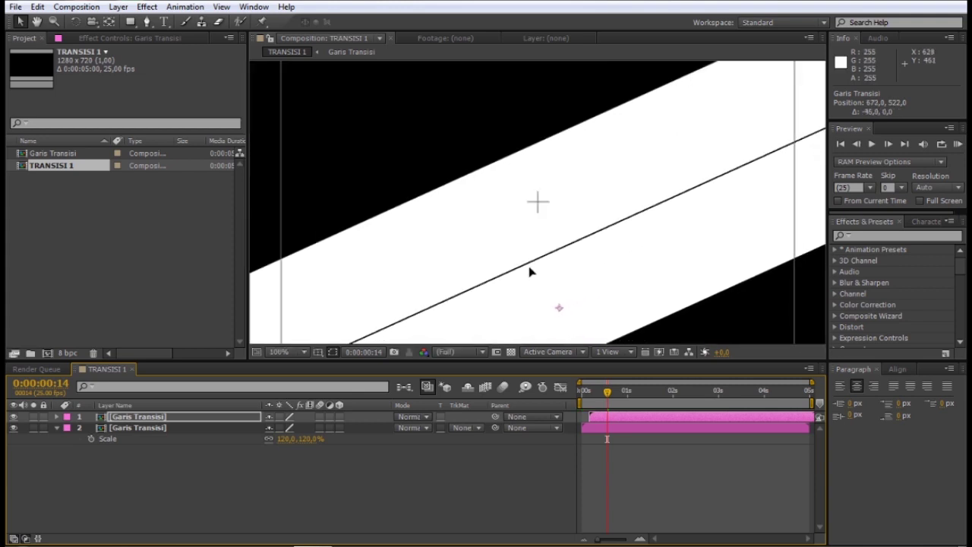
key(comma)
key(comma)
key(comma)
- Preview the two-bar transition and paste a third Garis Transisi layer
key(KP_0)
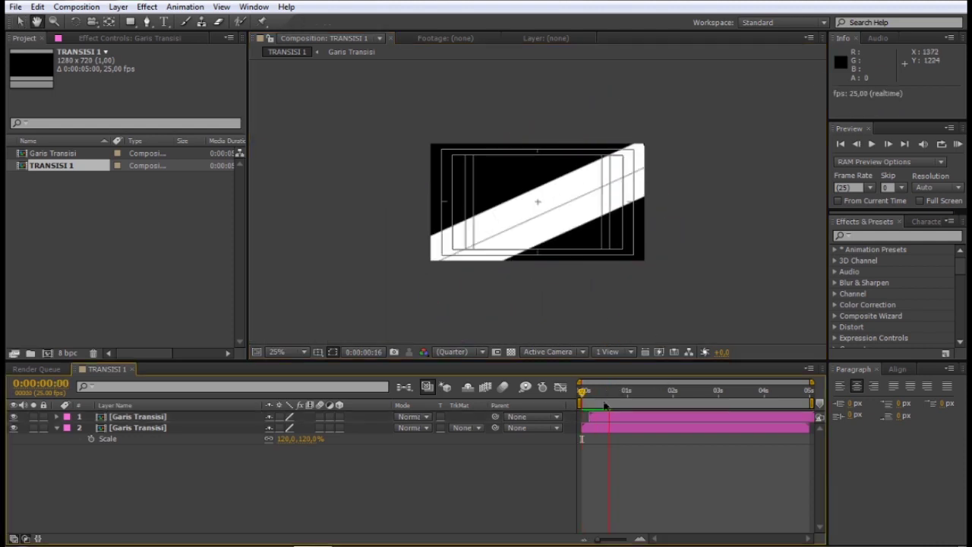
key(period)
click(607, 423)
click(37, 7)
click(57, 113)
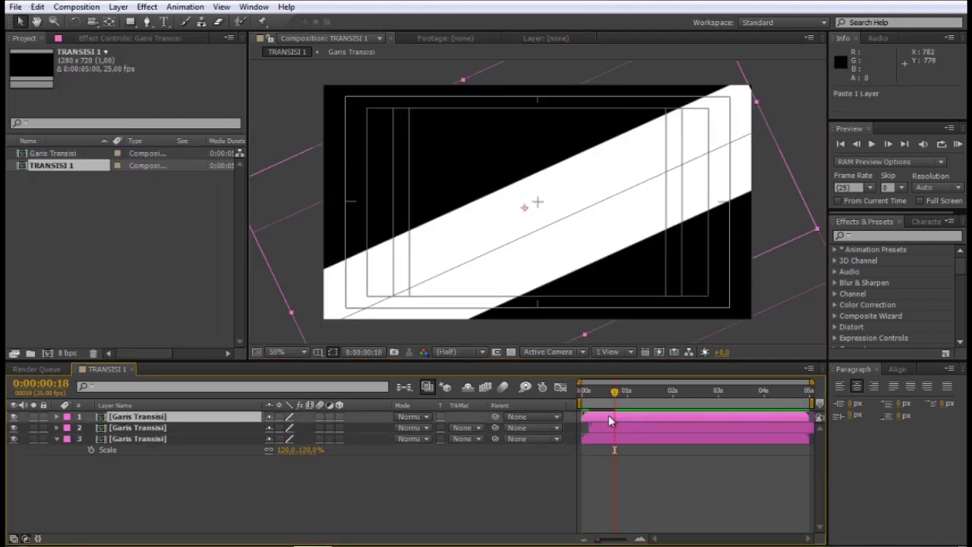
- Make the third Garis Transisi layer start at frame 8
key(Home)
key(equal)
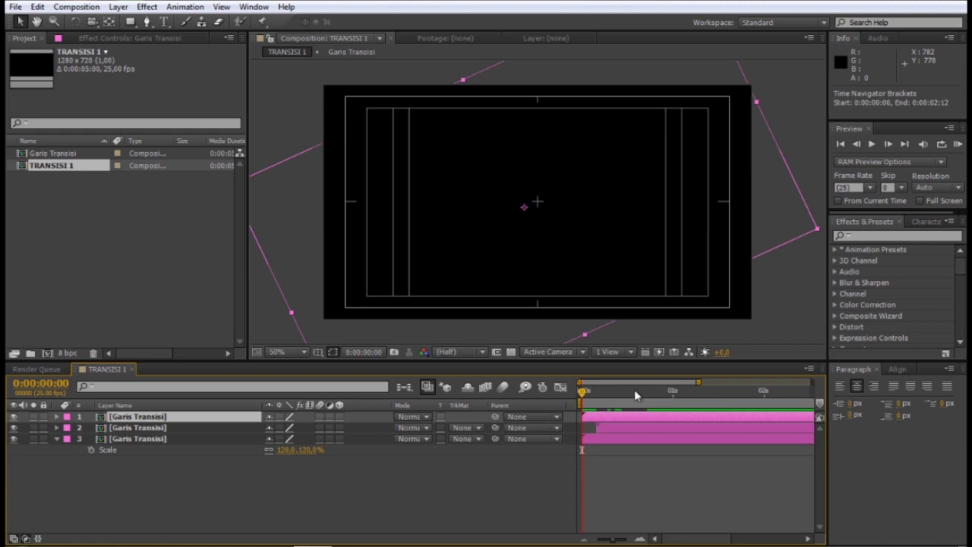
click(888, 144)
click(888, 144)
click(888, 143)
click(888, 143)
click(888, 143)
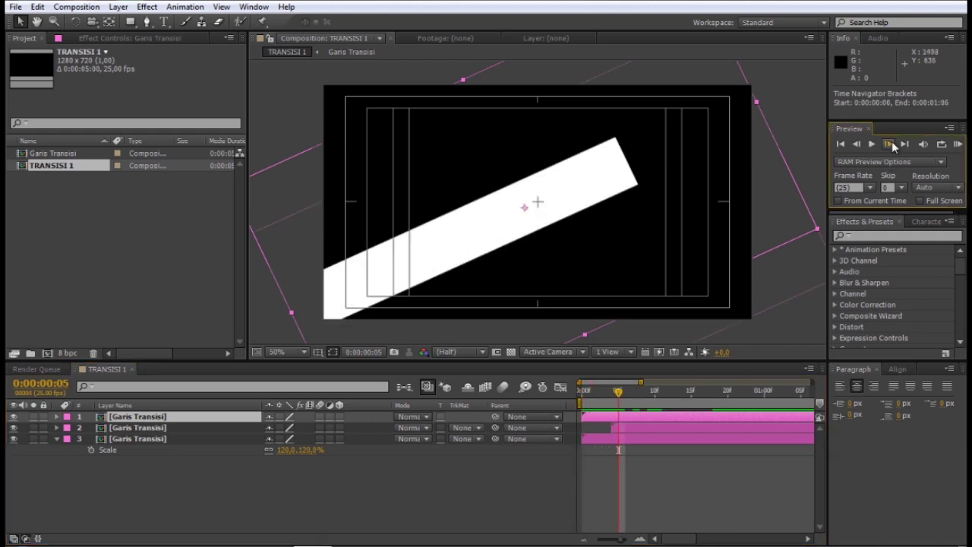
click(889, 143)
click(890, 144)
click(890, 144)
mouse_move(582, 417)
mouse_down()
mouse_move(637, 417)
mouse_move(669, 391)
mouse_up()
- Move the third bar up and right, nudge it one pixel, and preview three bars
drag(641, 300, 631, 272)
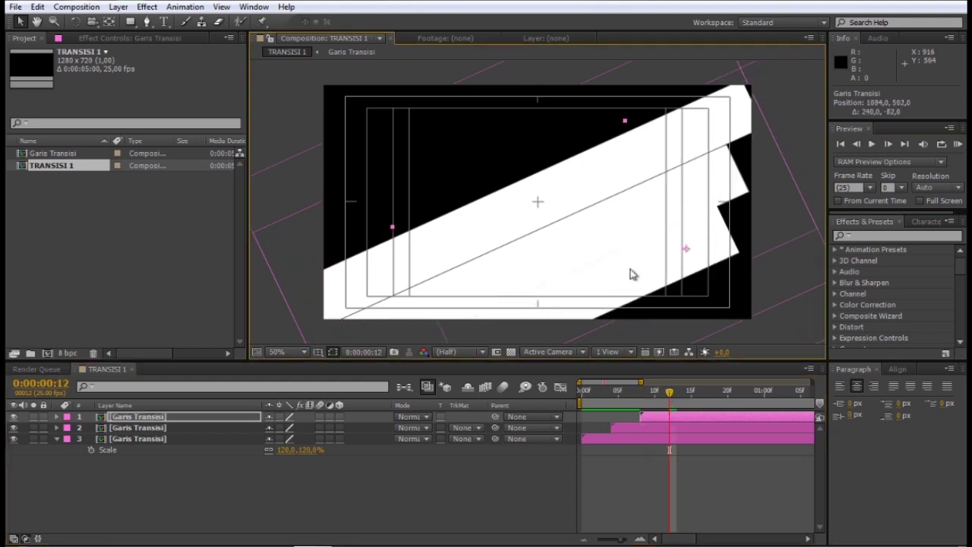
click(682, 432)
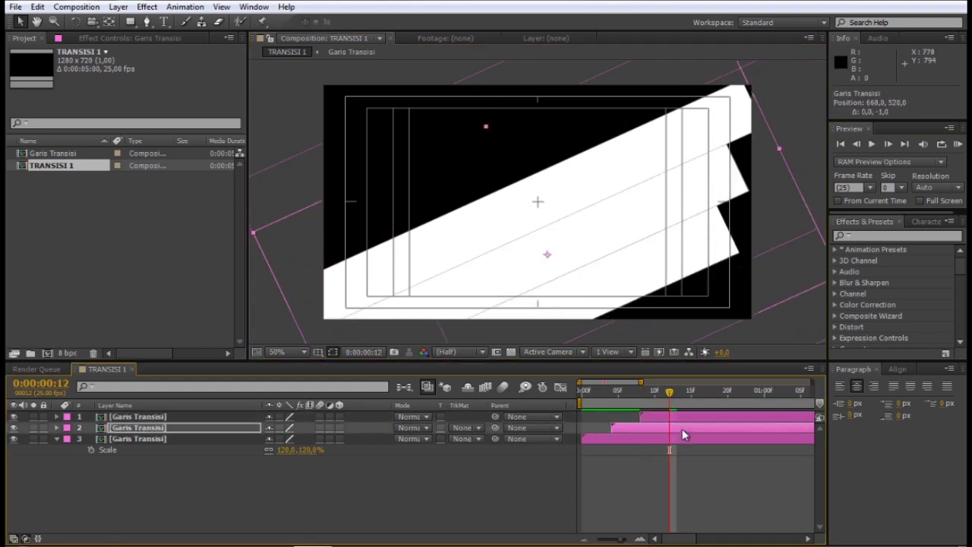
click(680, 414)
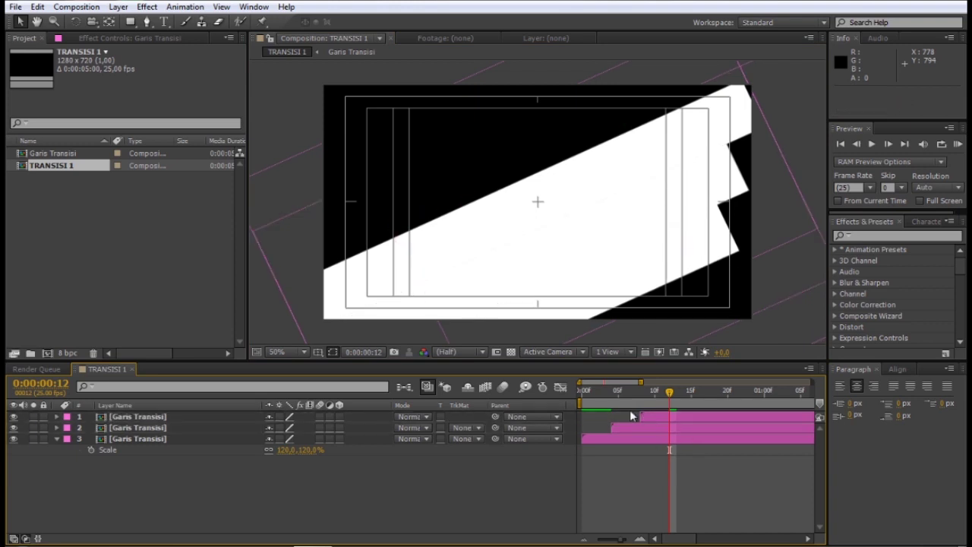
key(Home)
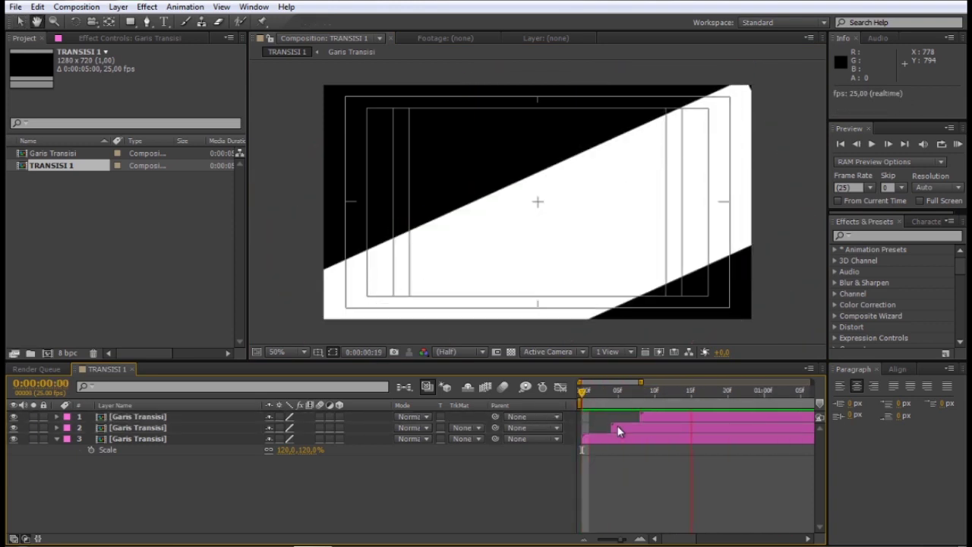
click(624, 439)
key(Right)
key(KP_0)
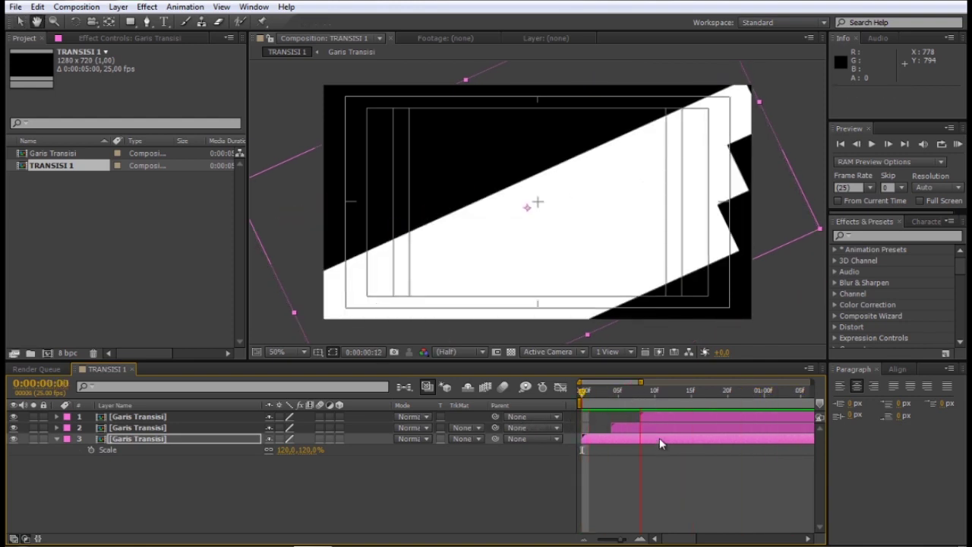
- Paste a fourth Garis Transisi layer and make it start at frame 12
click(662, 415)
click(38, 7)
click(61, 113)
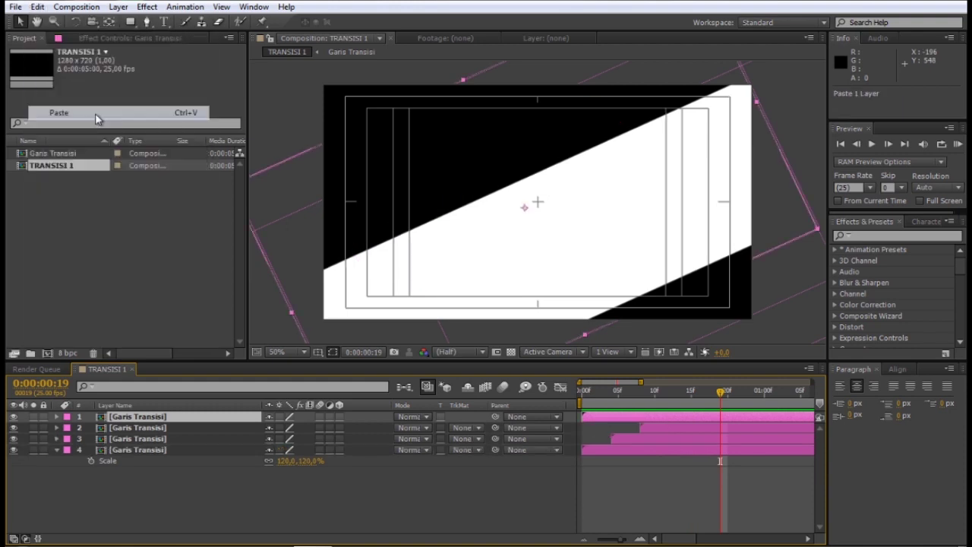
click(642, 408)
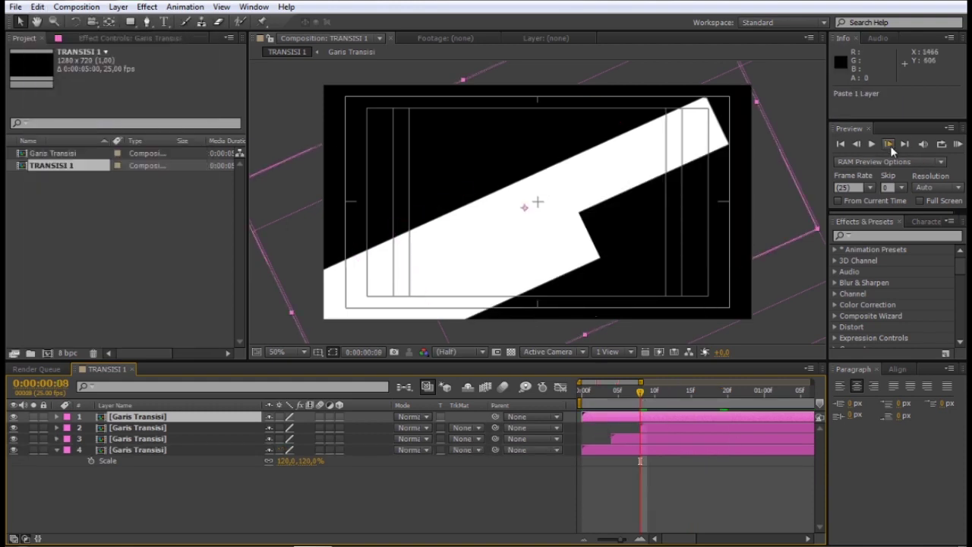
click(889, 144)
click(889, 144)
click(889, 144)
click(889, 145)
drag(595, 417, 683, 422)
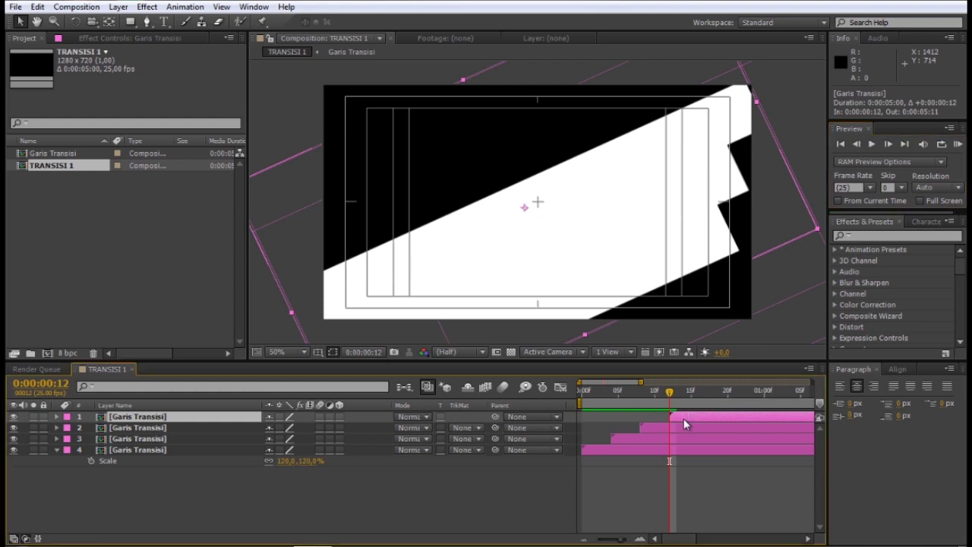
- Move the fourth bar toward the lower right and preview the four-bar transition
drag(479, 278, 667, 306)
key(Page_Down)
key(Page_Down)
key(Page_Down)
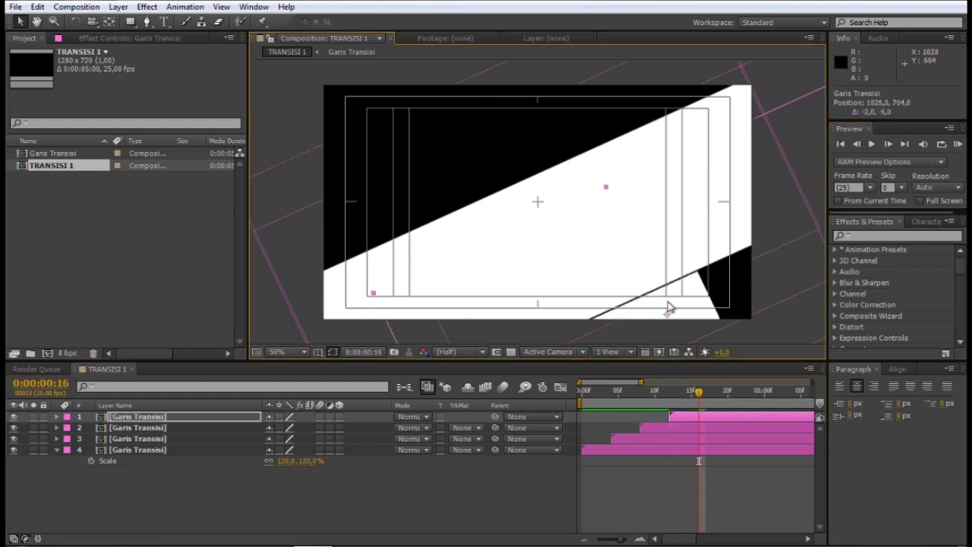
key(KP_0)
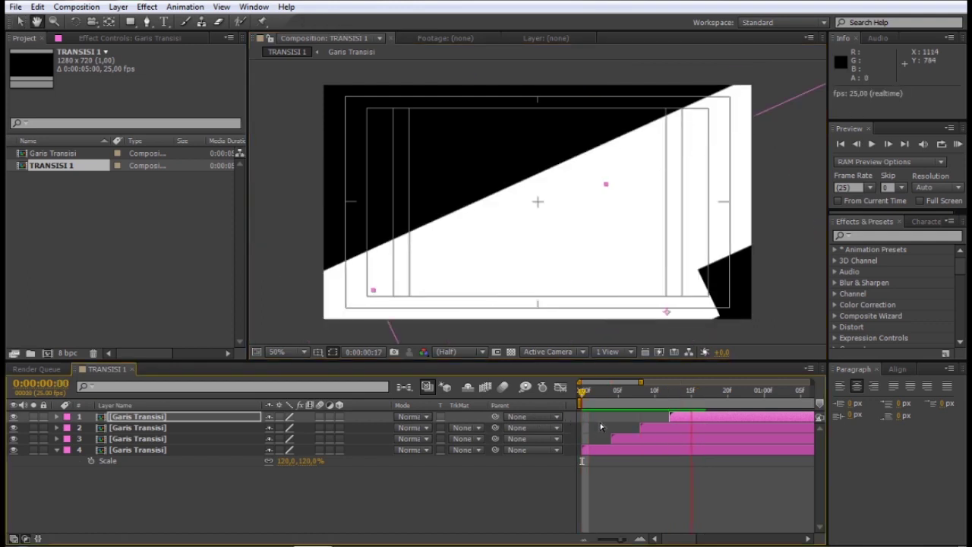
click(671, 408)
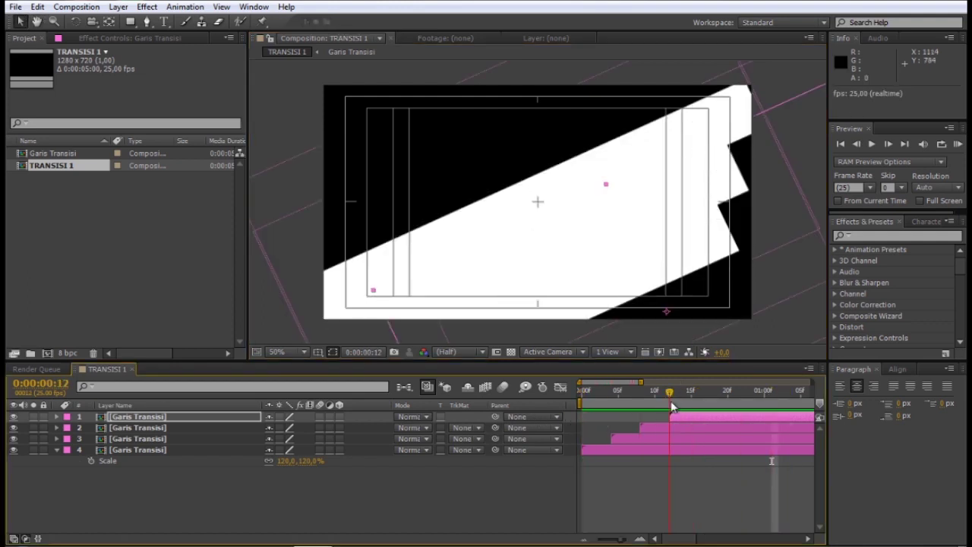
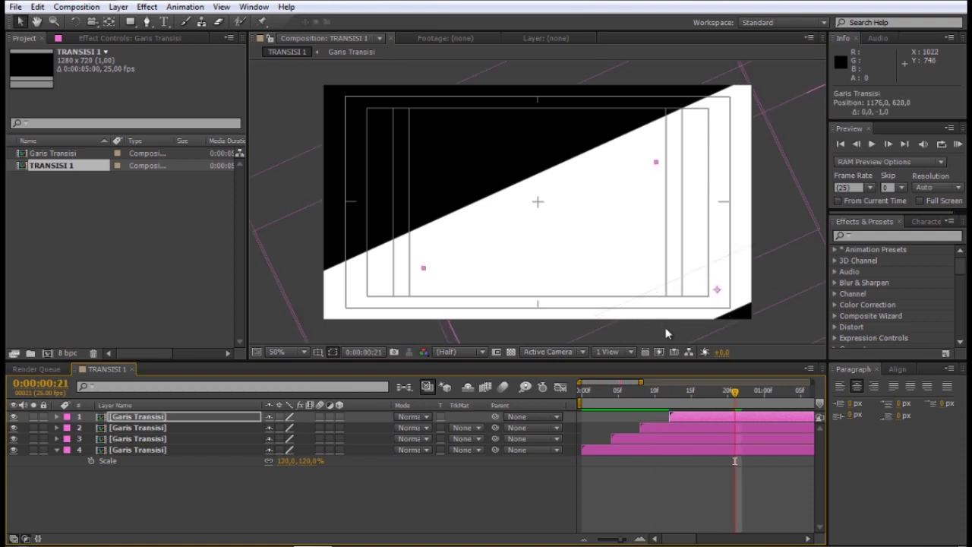
- Preview the wipe, then pre-compose all four Garis Transisi layers into 'Garis Transisi 1'
key(KP_0)
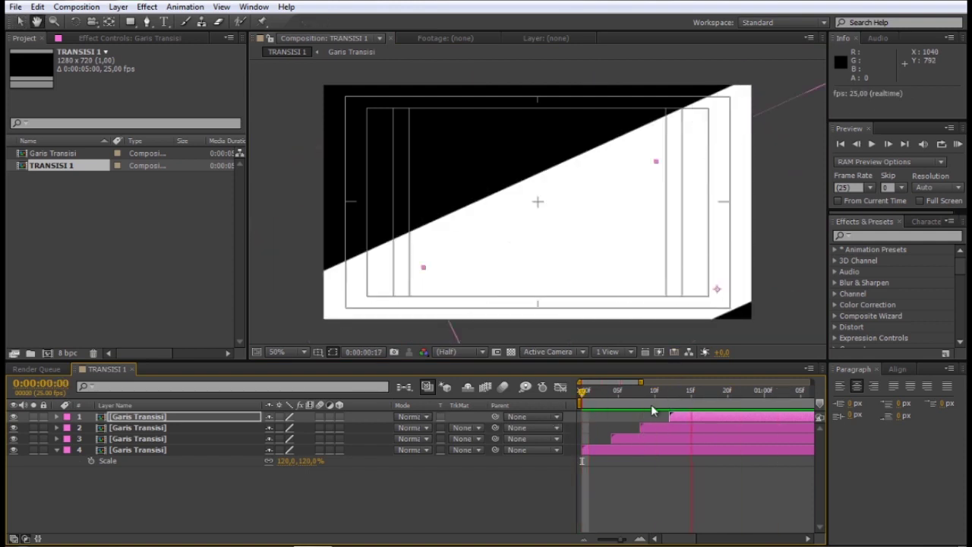
key(KP_4)
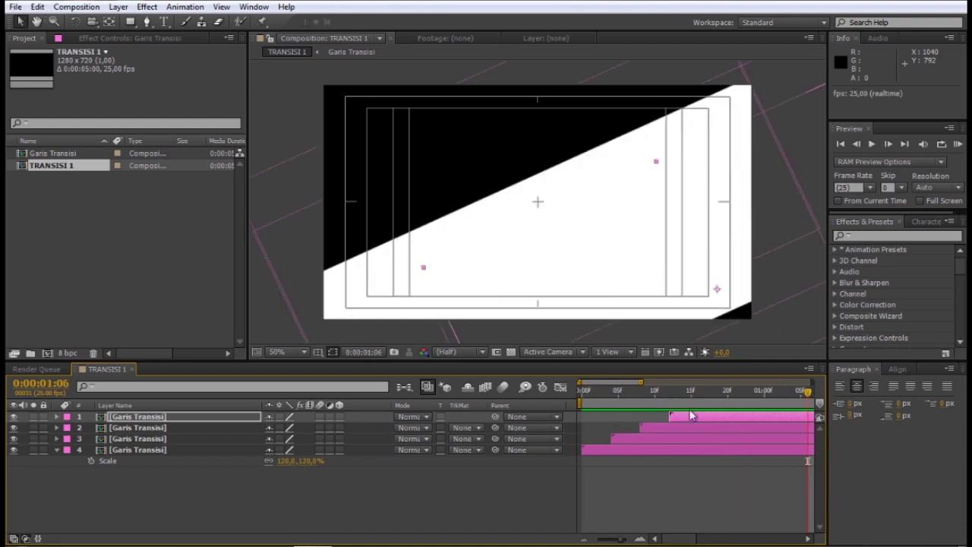
key(ctrl+a)
click(38, 7)
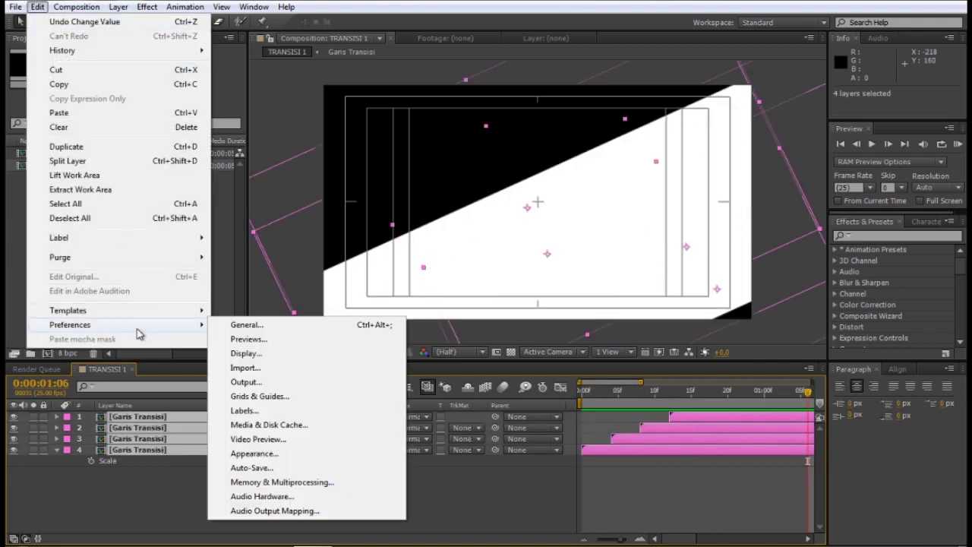
mouse_move(76, 7)
mouse_move(124, 10)
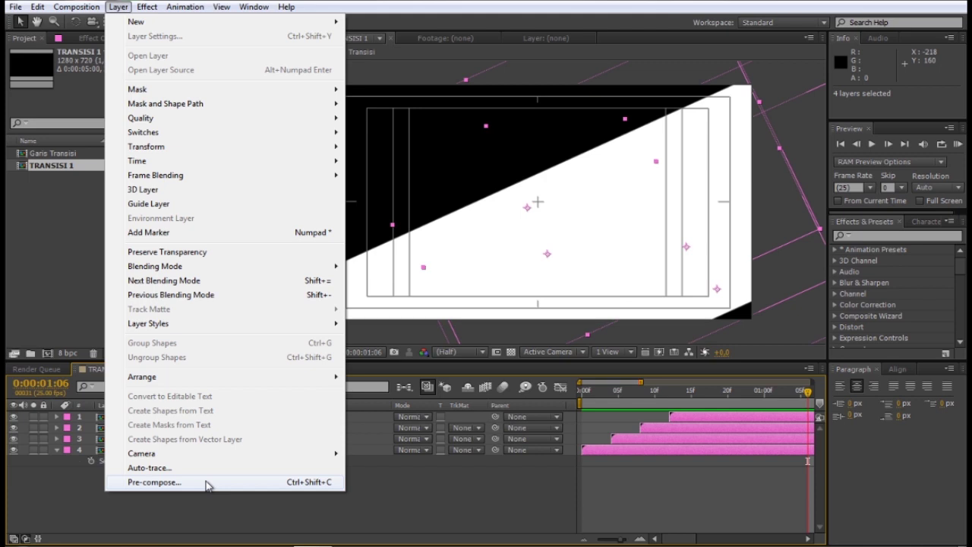
click(207, 483)
text(Garis Transisi)
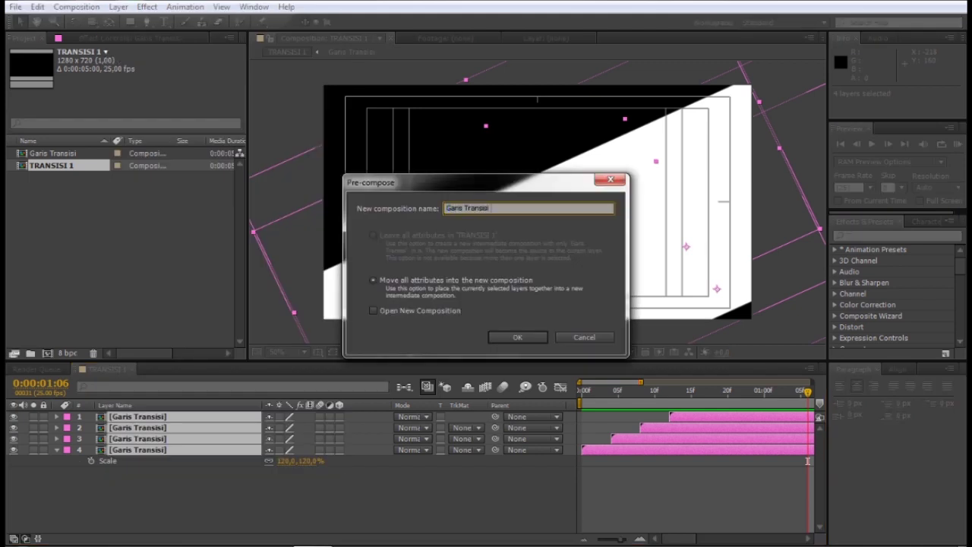
key(Return)
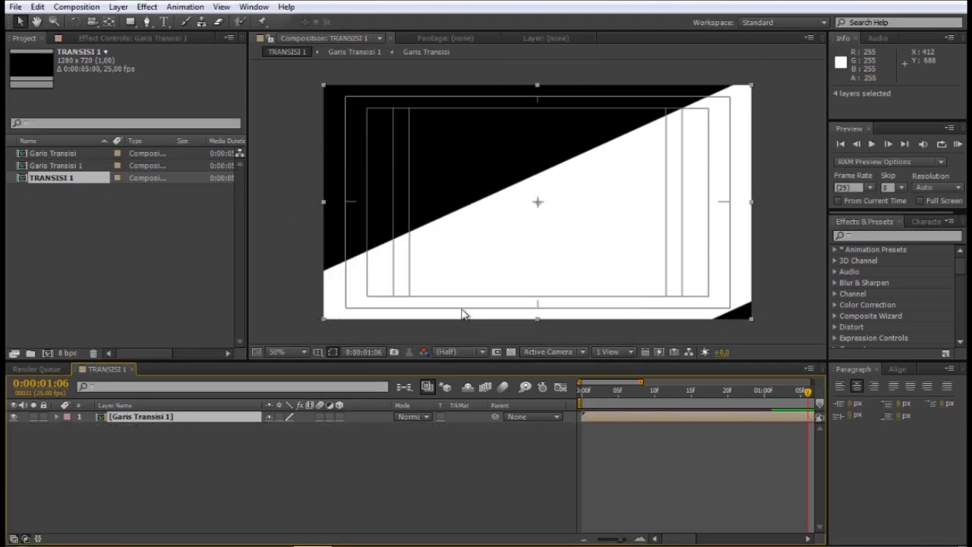
- Shift the Garis Transisi 1 layer down-left and paste a duplicate of it
drag(454, 310, 449, 320)
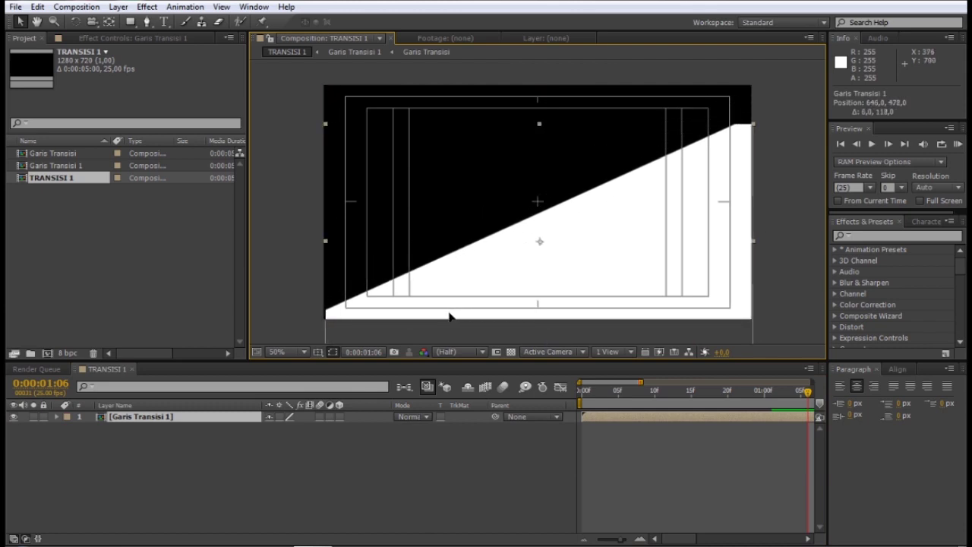
key(Return)
click(36, 7)
click(63, 84)
click(36, 6)
click(60, 112)
click(665, 456)
click(646, 419)
key(ctrl+v)
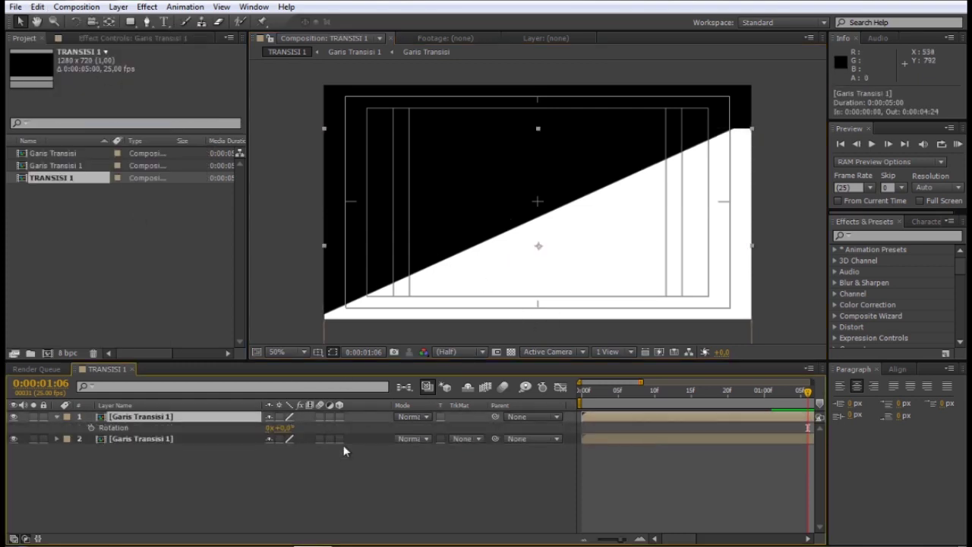
- Rotate the top copy 180°, move it up to meet the other wipe, and preview
key(r)
drag(281, 428, 298, 428)
drag(396, 299, 401, 232)
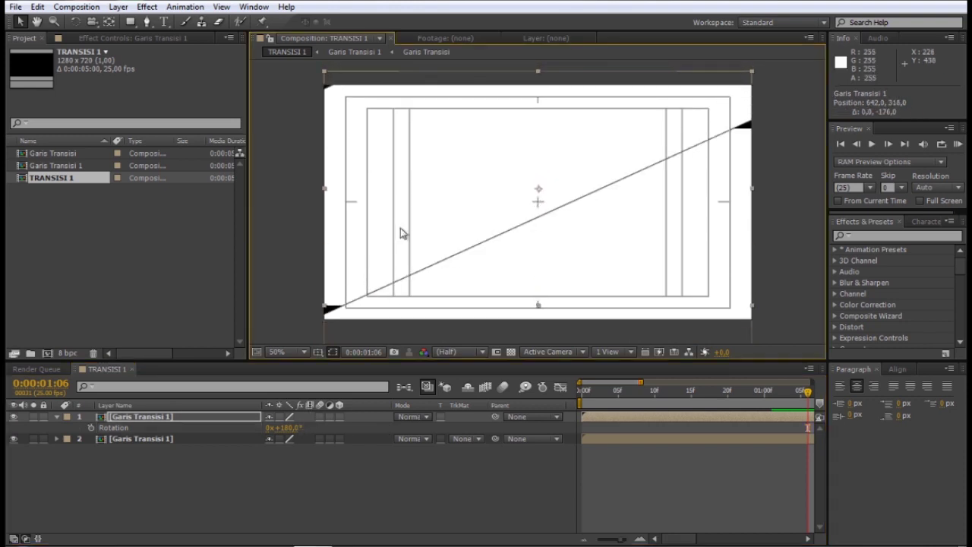
key(KP_0)
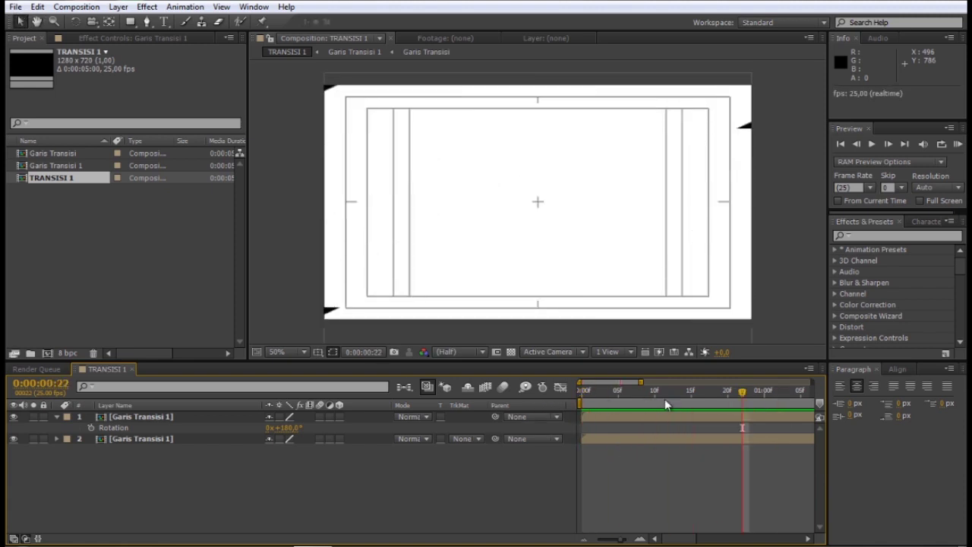
- Find the 4-Color Gradient effect via 'grad' and apply it to the top Garis Transisi 1 layer
click(871, 236)
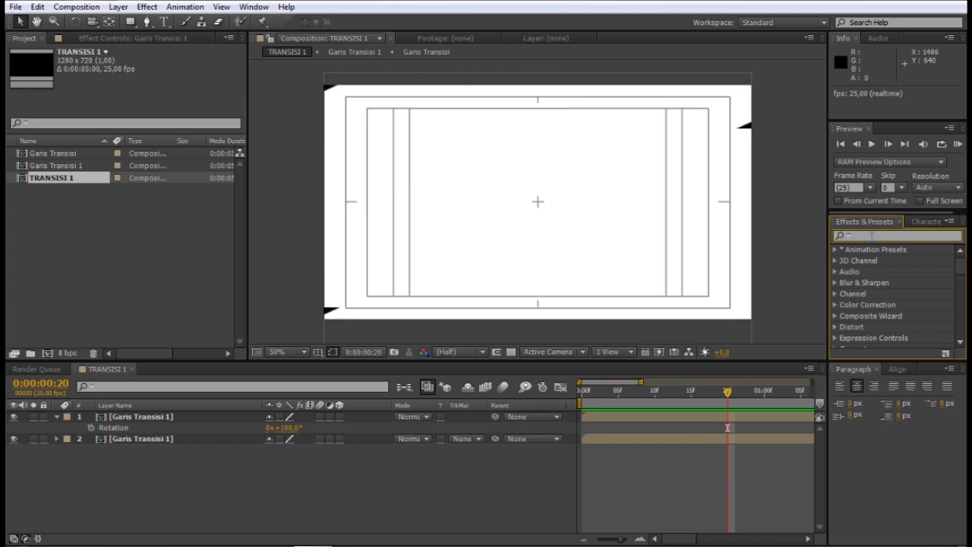
text(grad)
scroll(908, 304, down, 2)
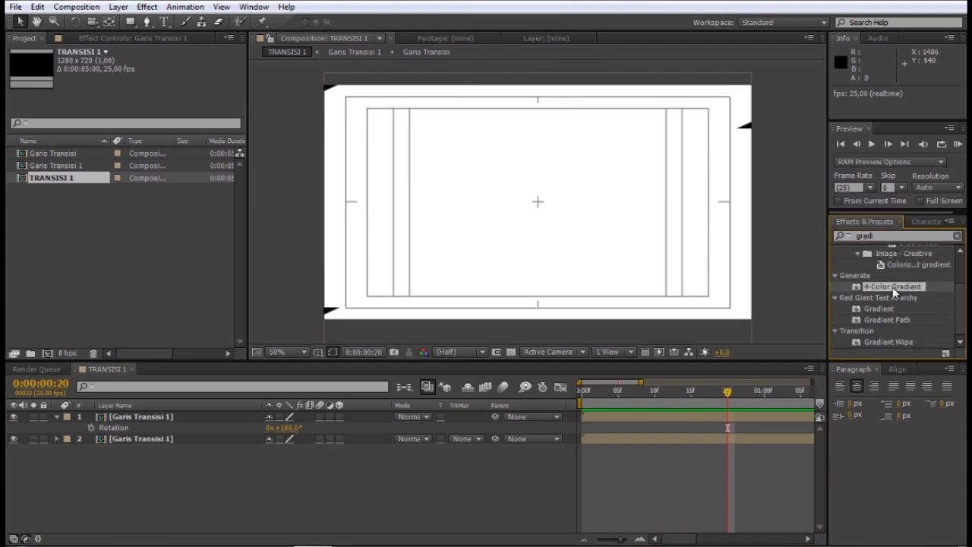
drag(894, 289, 734, 431)
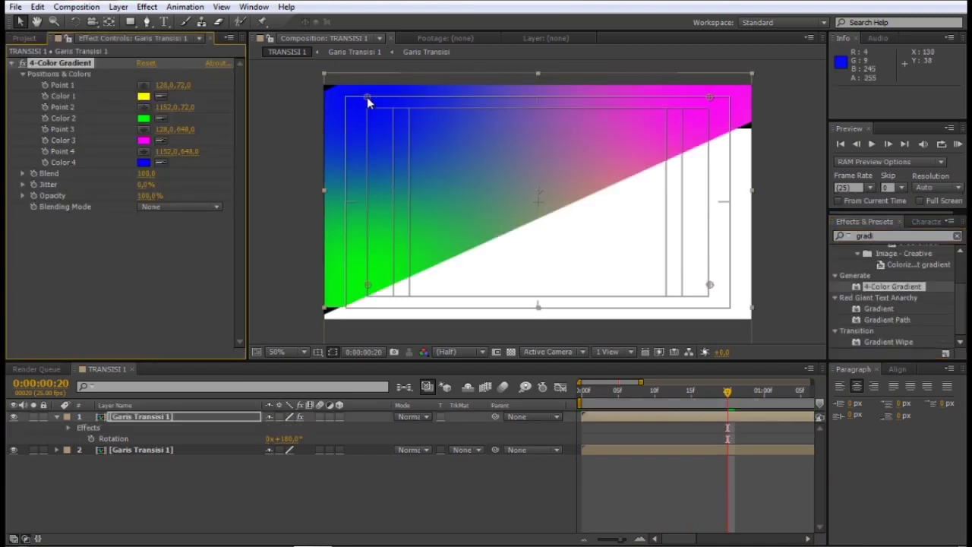
- Reposition the gradient's colour points for a blue-to-magenta blend and preview
drag(368, 101, 314, 76)
drag(367, 285, 305, 319)
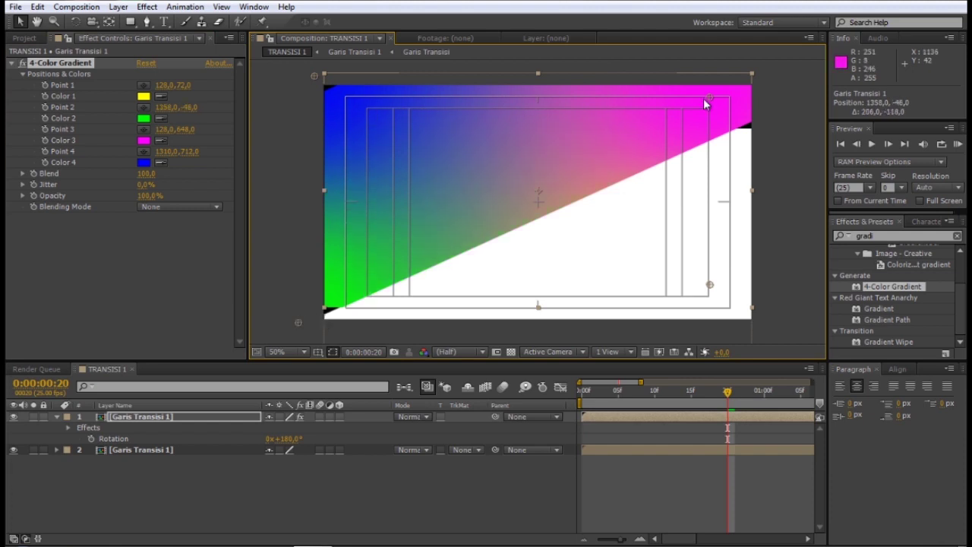
drag(705, 104, 590, 314)
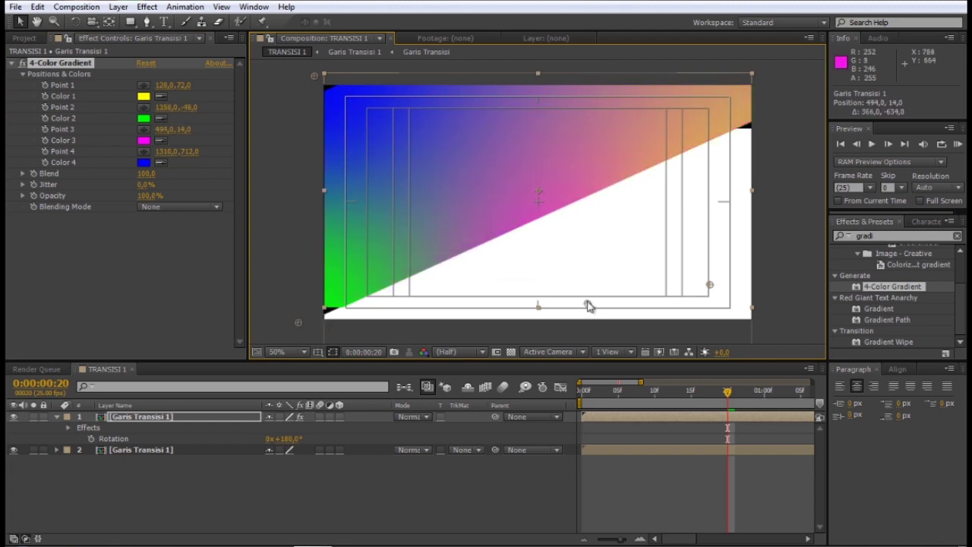
drag(299, 318, 220, 375)
mouse_move(323, 77)
mouse_down()
mouse_move(325, 25)
mouse_move(501, 22)
mouse_up()
key(space)
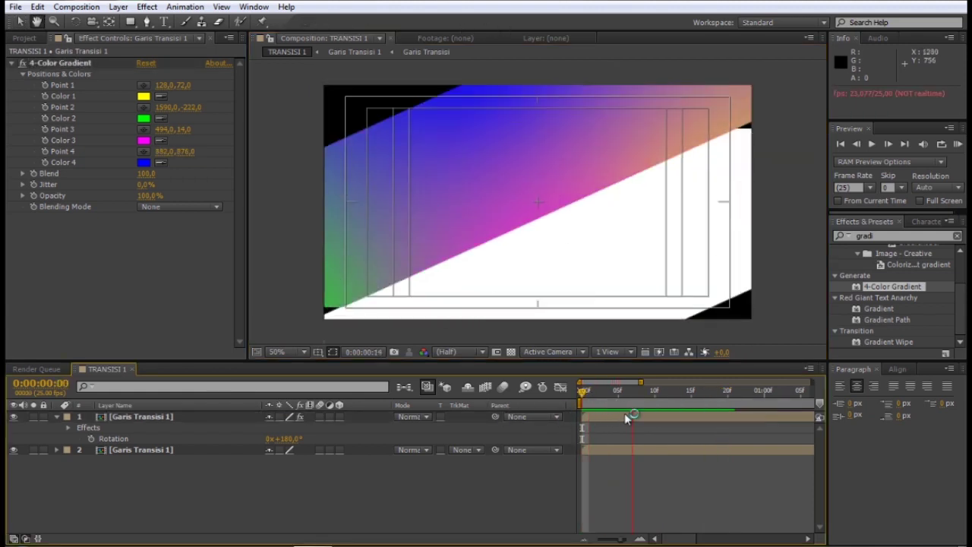
- Move the second layer's gradient points: yellow mid-frame, Point 2 to 1476,-98, Point 3 to 636,670
click(643, 415)
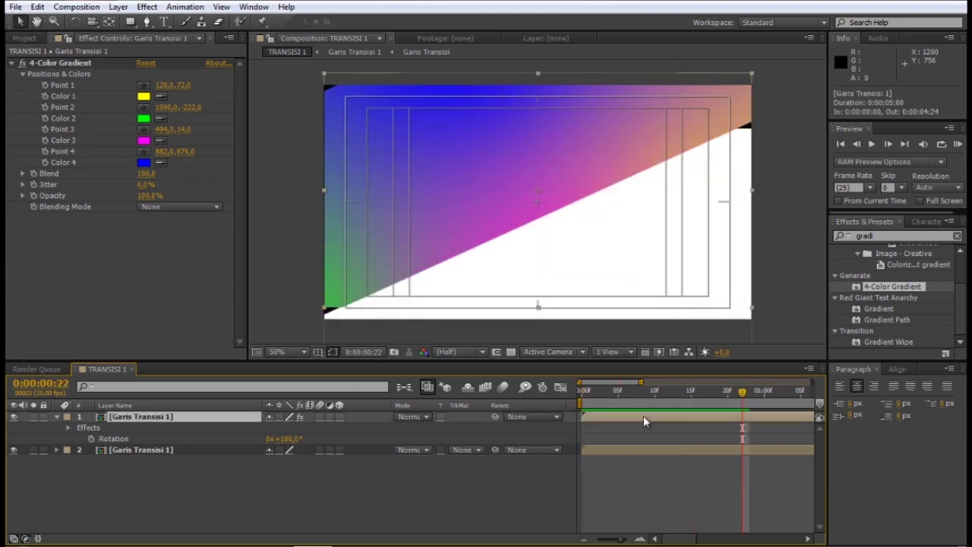
click(86, 65)
click(714, 449)
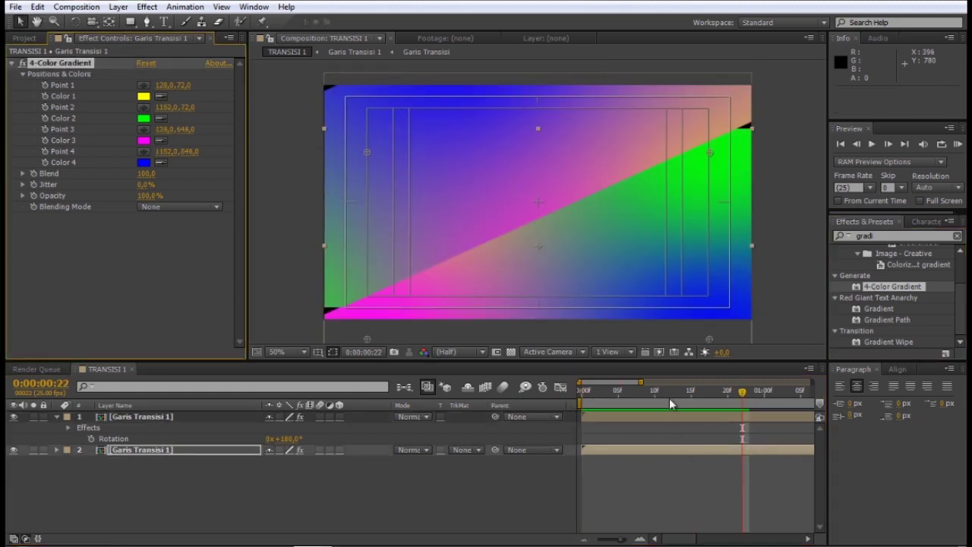
click(144, 85)
drag(572, 219, 541, 196)
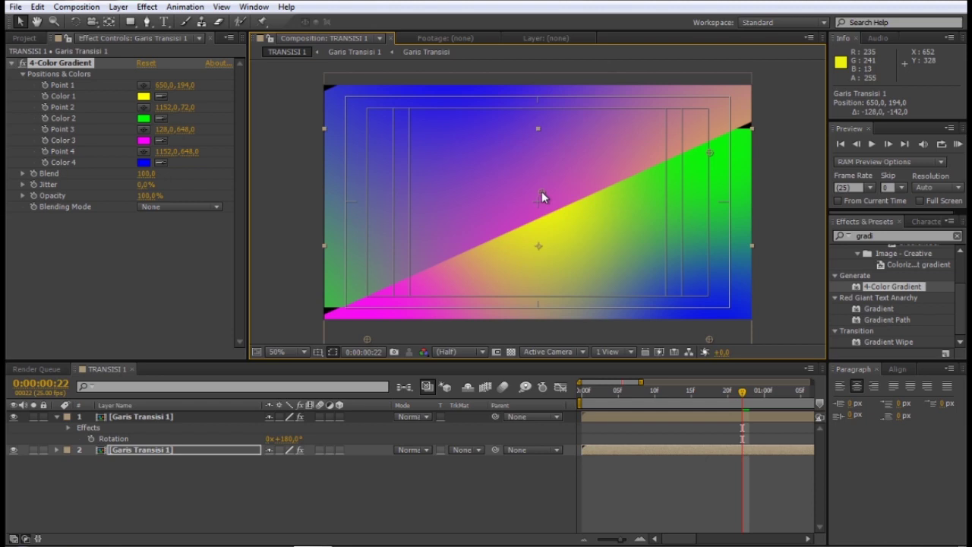
drag(378, 321, 531, 352)
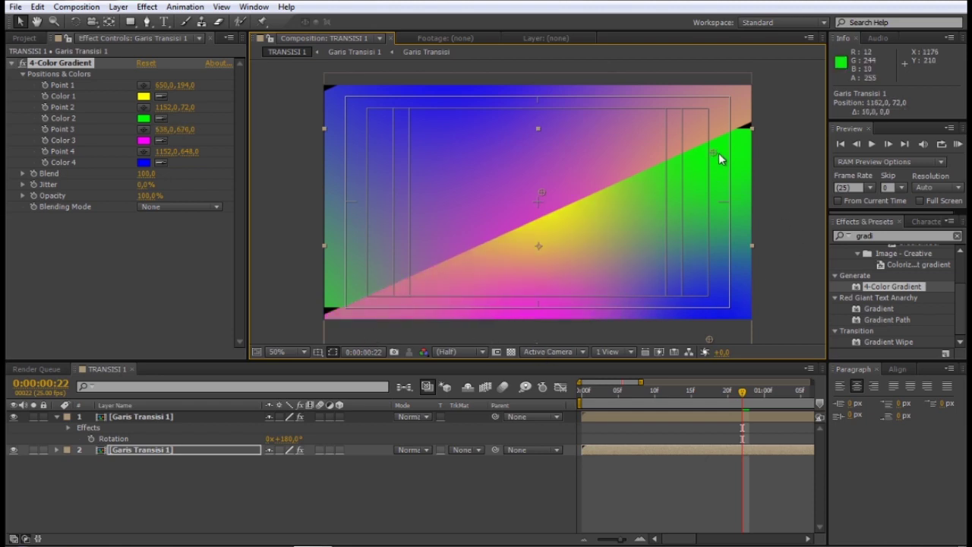
drag(718, 152, 826, 128)
key(space)
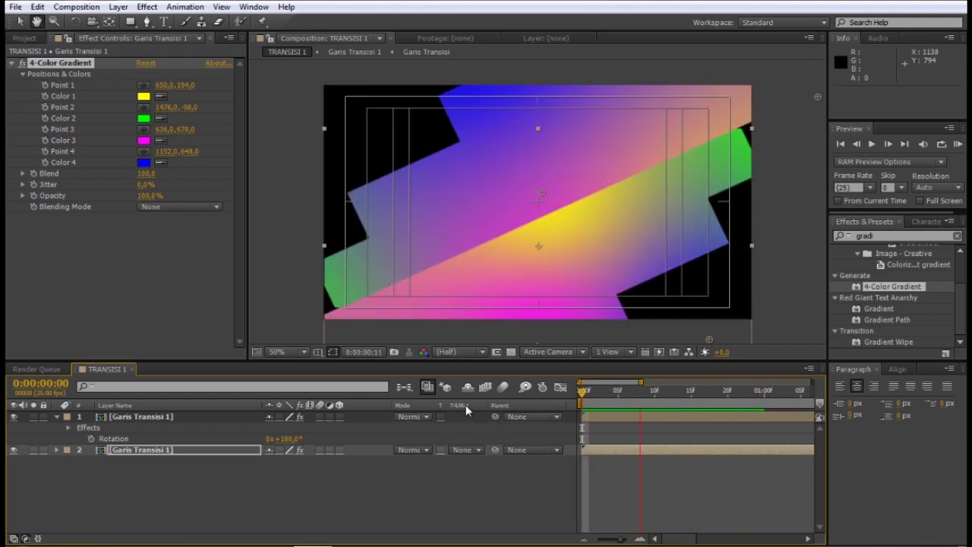
key(minus)
key(minus)
key(minus)
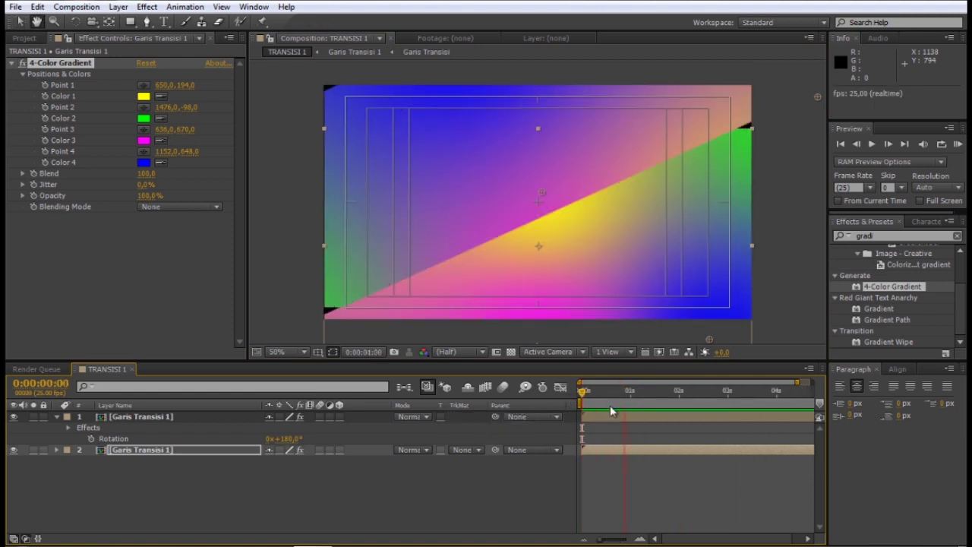
key(ctrl+a)
- Scale both gradient layers to 105%, nudge them upward, and preview
key(s)
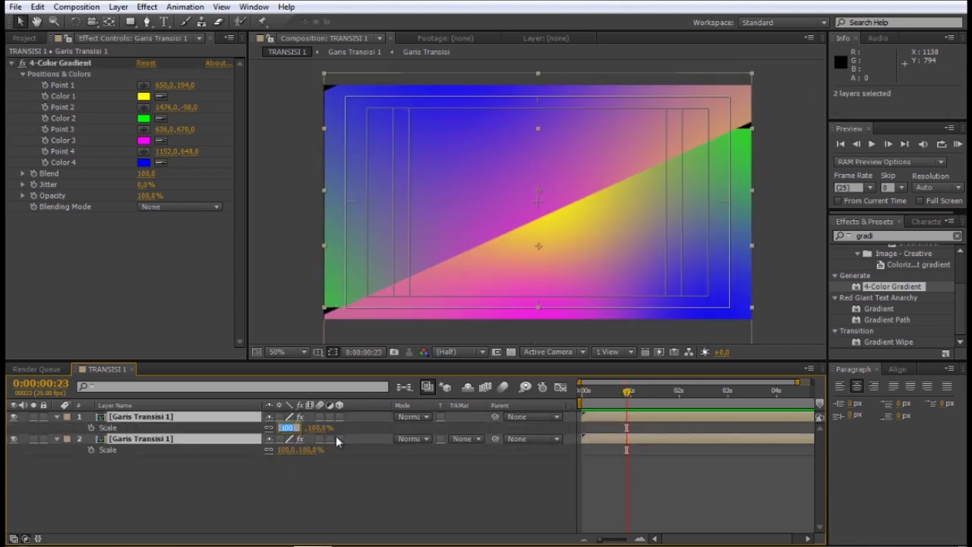
text(105)
key(Return)
drag(501, 262, 487, 239)
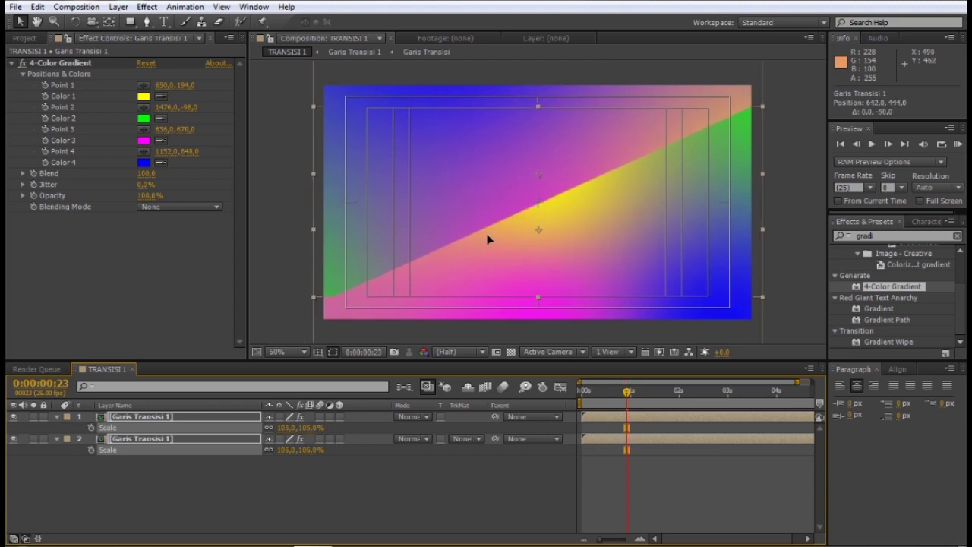
drag(429, 264, 428, 267)
click(598, 476)
key(KP_0)
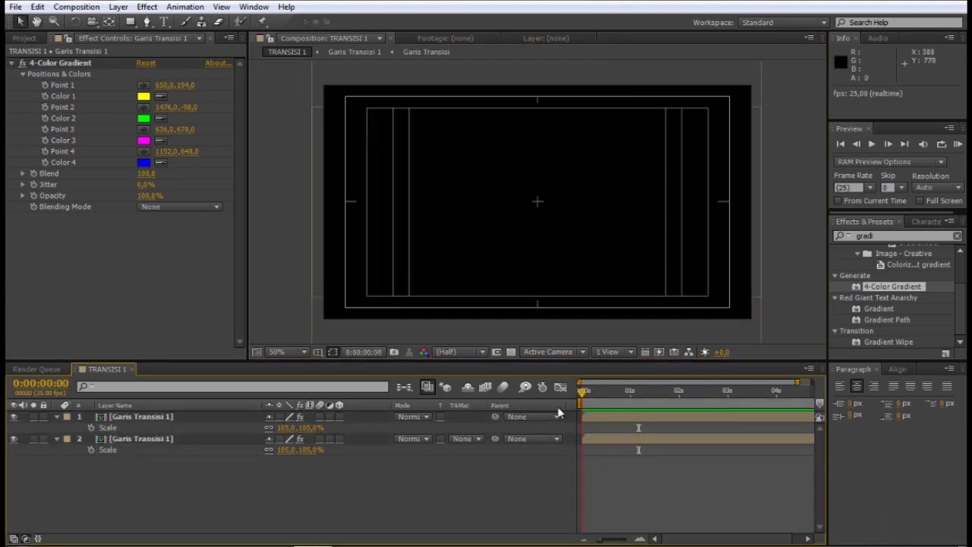
- Collapse the layer properties, choose the Rectangle tool, and set its fill to black
key(ctrl+a)
key(s)
key(F2)
click(24, 38)
click(130, 22)
click(363, 22)
key(Return)
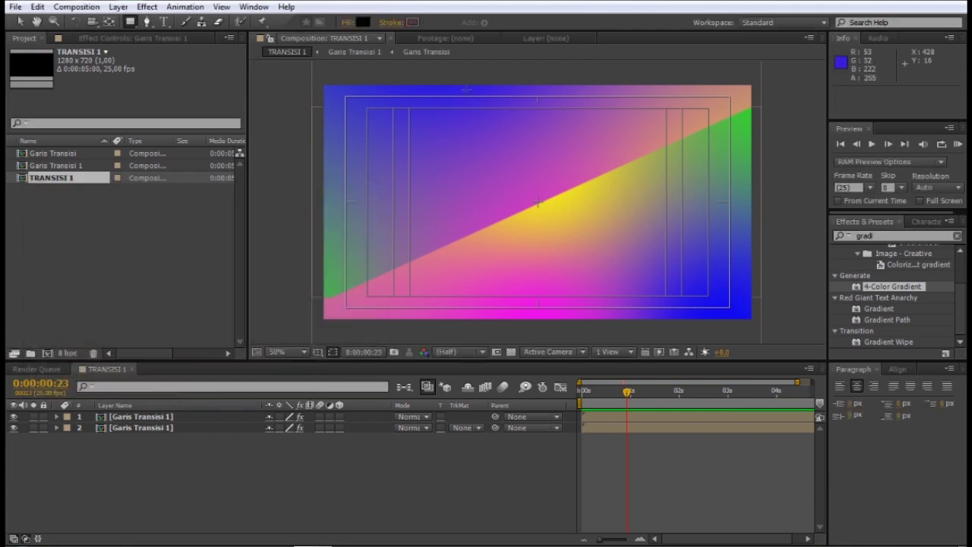
- Add a full-frame black rectangle and reveal its Rectangle Path Size and Transform settings
double_click(130, 22)
click(79, 438)
click(91, 449)
drag(311, 461, 142, 495)
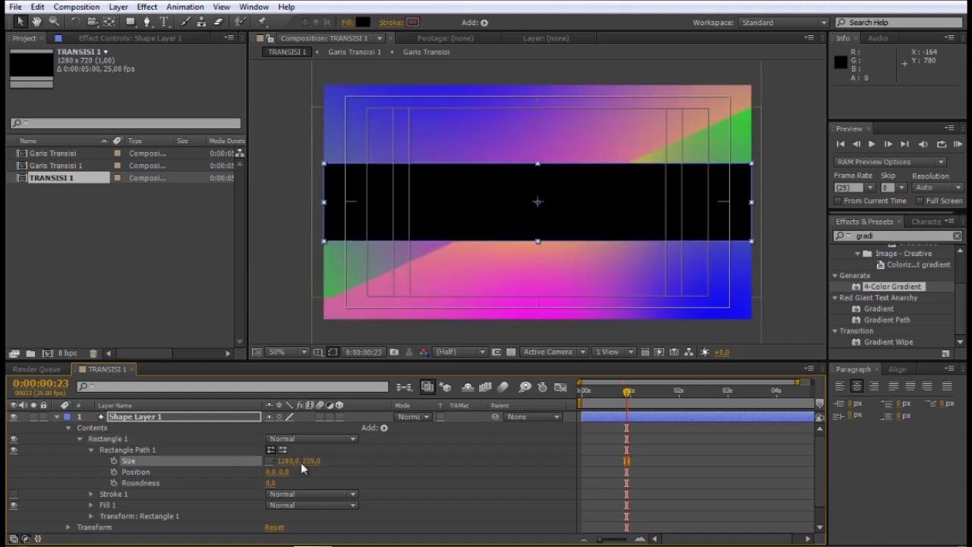
click(91, 516)
click(271, 493)
key(ctrl+z)
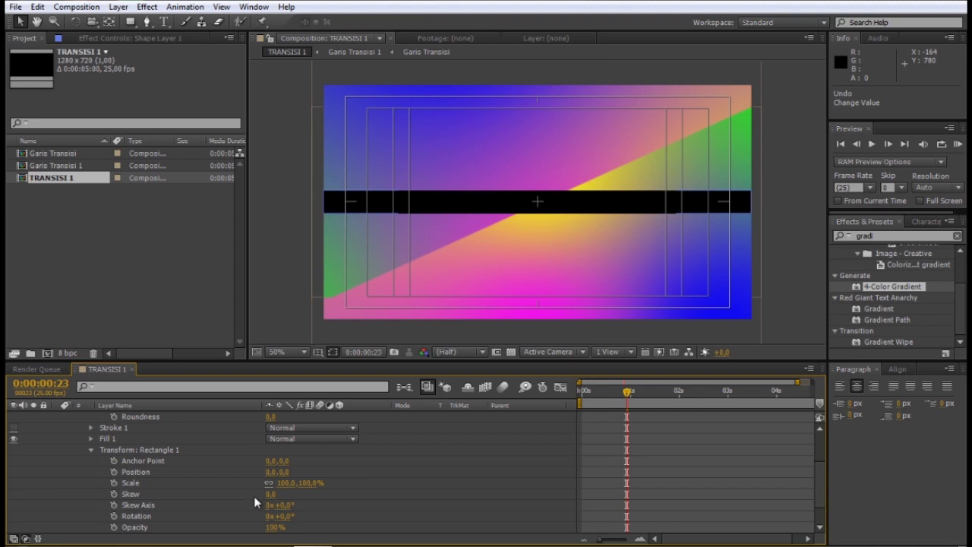
key(ctrl+z)
key(ctrl+z)
key(ctrl+z)
- Skew the band and adjust its size, flattening it to about 289 high
scroll(331, 498, down, 3)
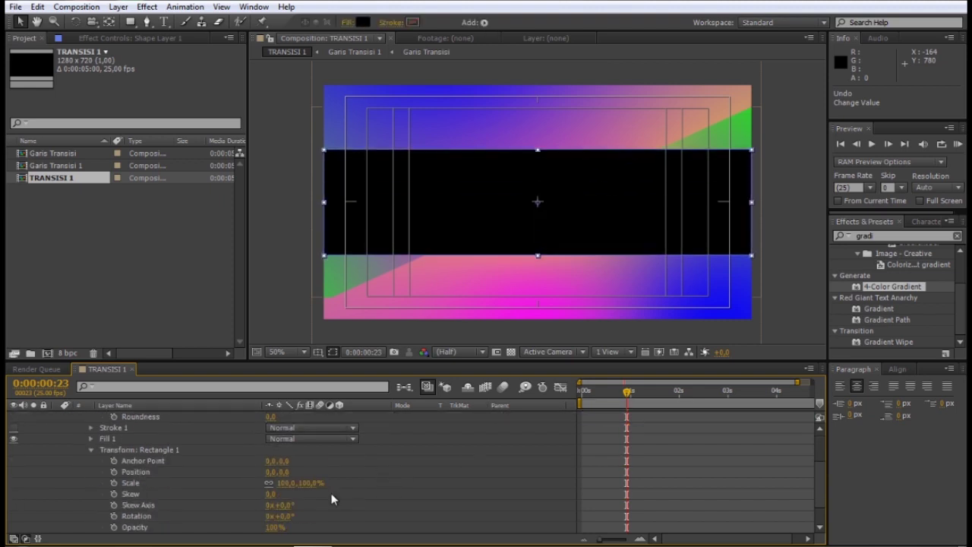
drag(271, 494, 322, 502)
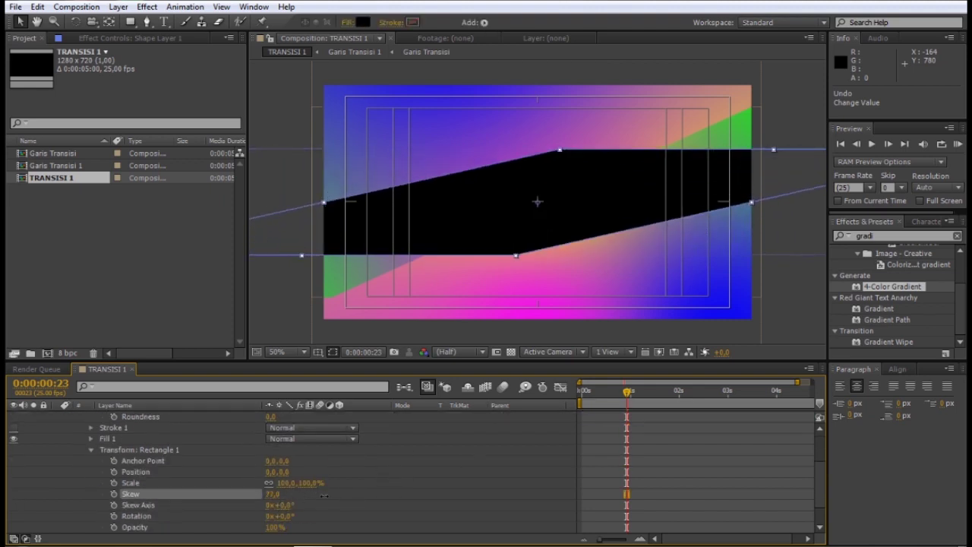
scroll(322, 497, up, 3)
drag(308, 461, 536, 448)
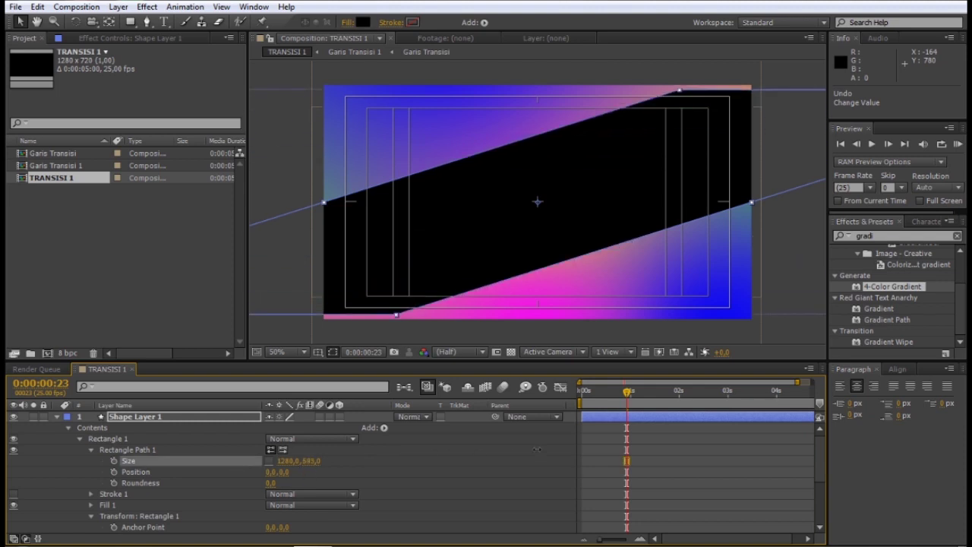
mouse_move(294, 468)
mouse_down()
mouse_move(243, 465)
mouse_move(451, 454)
mouse_up()
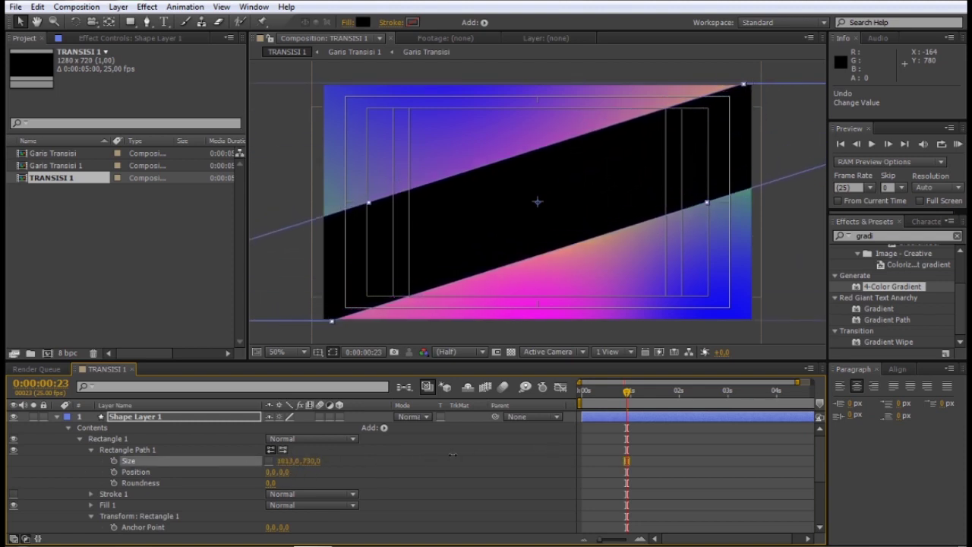
drag(310, 460, 367, 463)
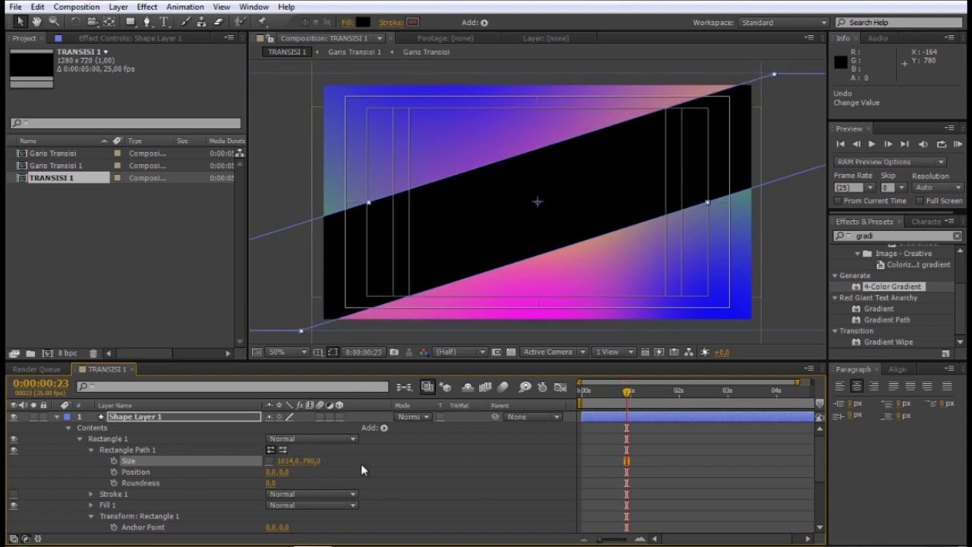
click(270, 462)
drag(284, 461, 175, 461)
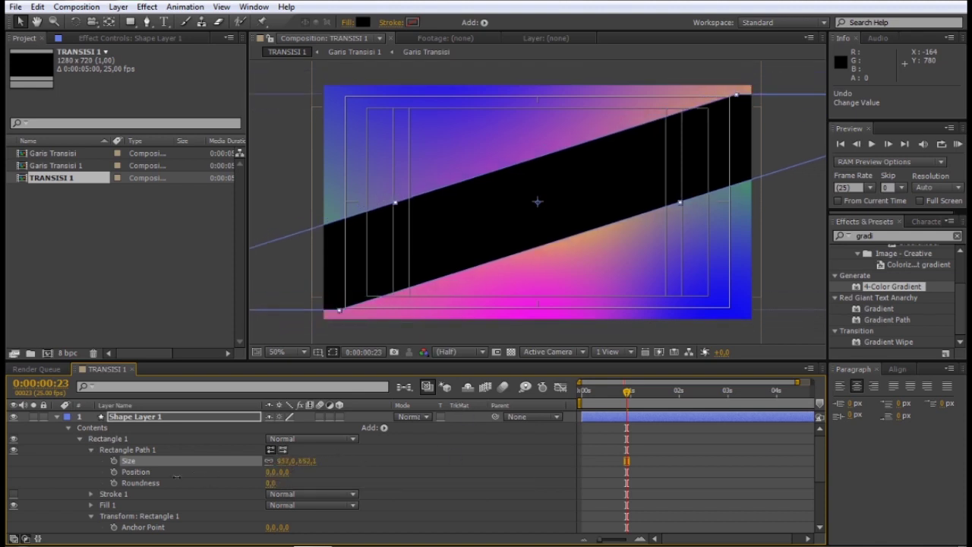
click(270, 461)
mouse_move(305, 460)
mouse_down()
mouse_move(241, 479)
mouse_move(27, 493)
mouse_up()
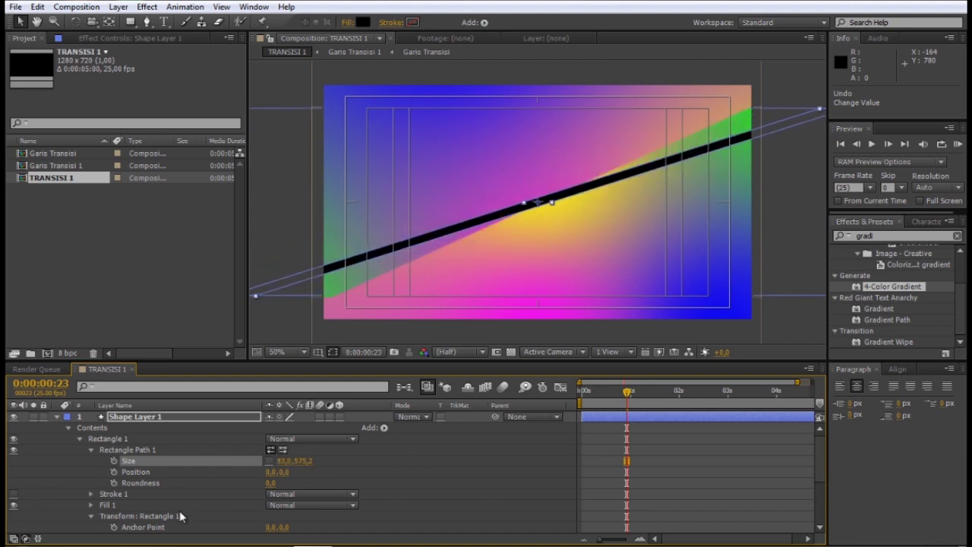
- Thin the line to 36 wide and set the Rectangle 1 skew to 65
scroll(302, 519, down, 2)
drag(272, 529, 304, 529)
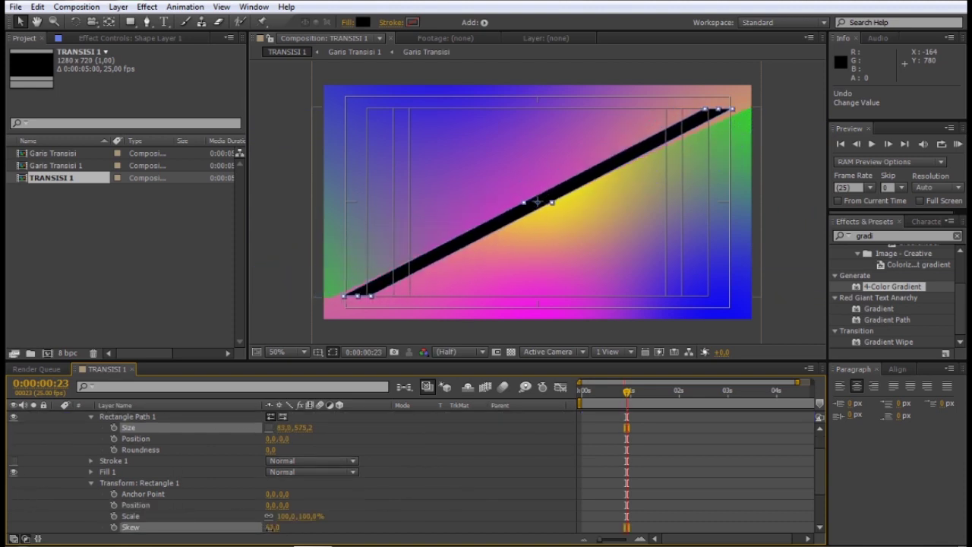
click(272, 527)
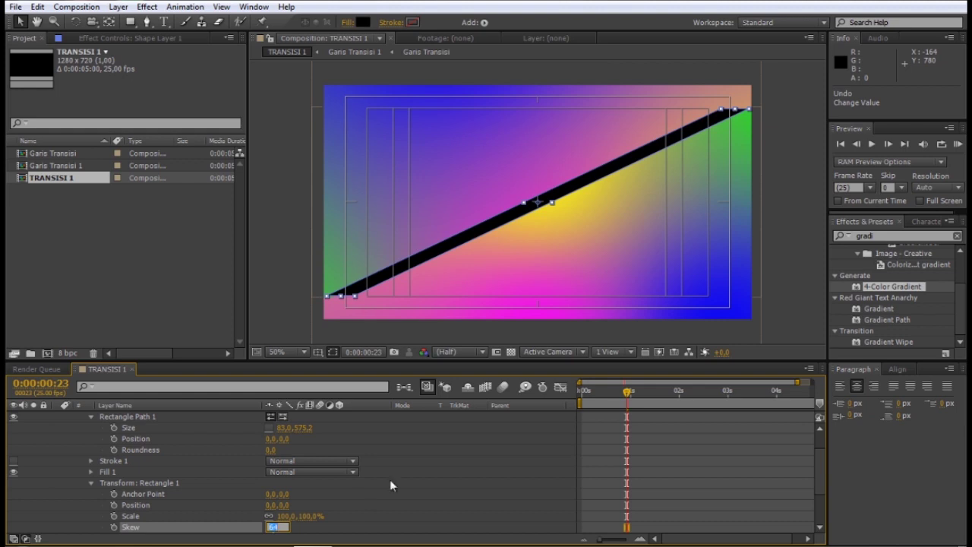
mouse_move(283, 428)
mouse_down()
mouse_move(298, 432)
mouse_move(359, 520)
mouse_up()
click(272, 527)
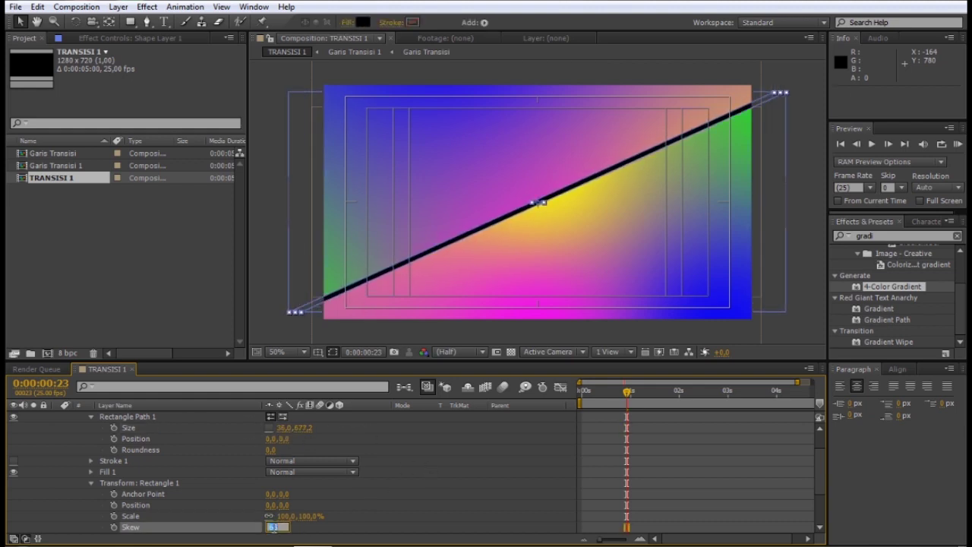
click(424, 445)
scroll(243, 452, up, 2)
click(140, 417)
scroll(410, 460, down, 2)
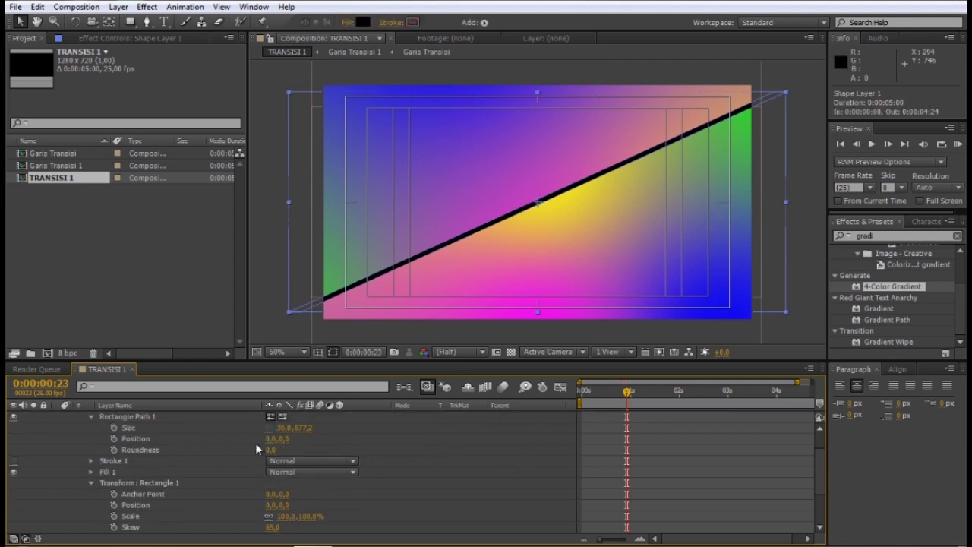
- Keyframe Size at zero width, then widen it at frame 20 with 739.2 height, and preview
drag(640, 390, 607, 413)
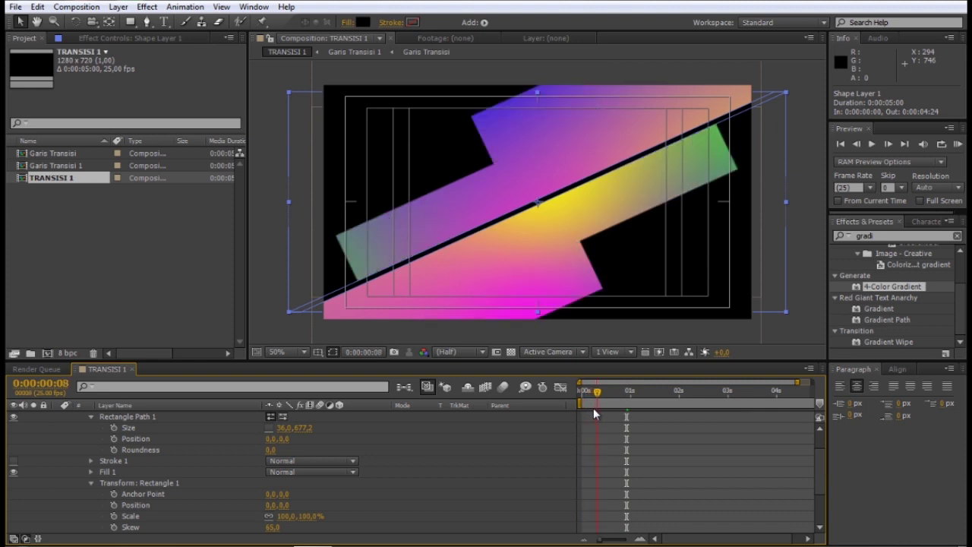
click(114, 429)
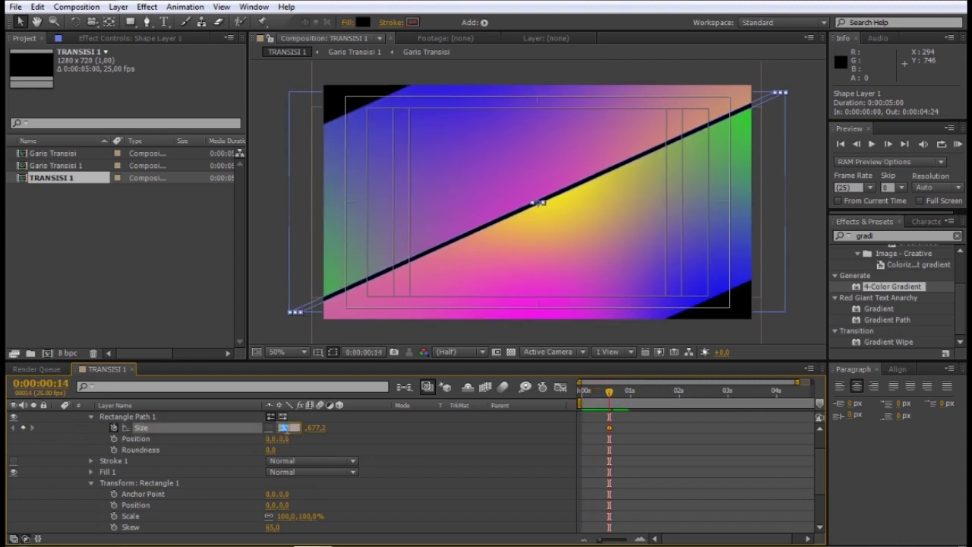
key(Down)
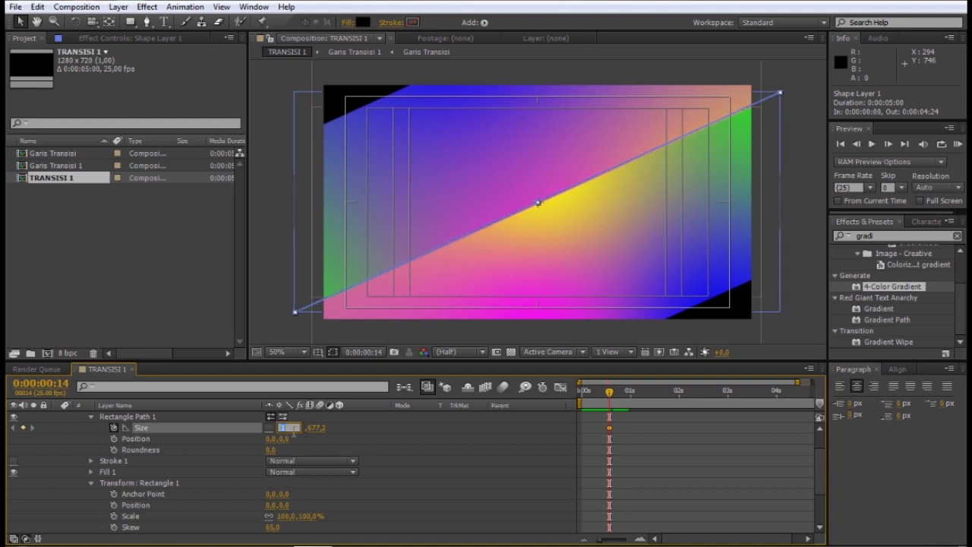
text(0)
click(707, 423)
click(888, 142)
click(887, 142)
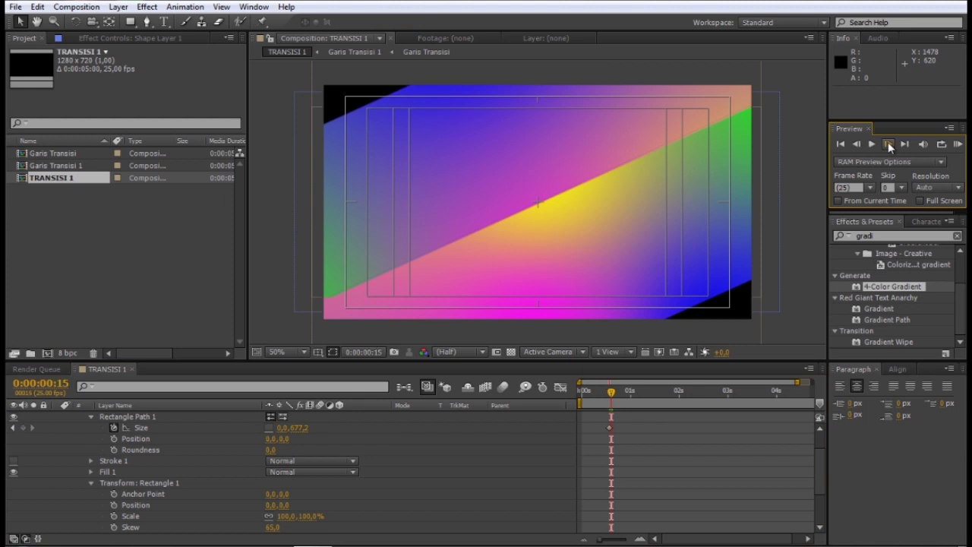
click(887, 142)
click(888, 142)
click(888, 142)
click(887, 142)
drag(279, 431, 781, 433)
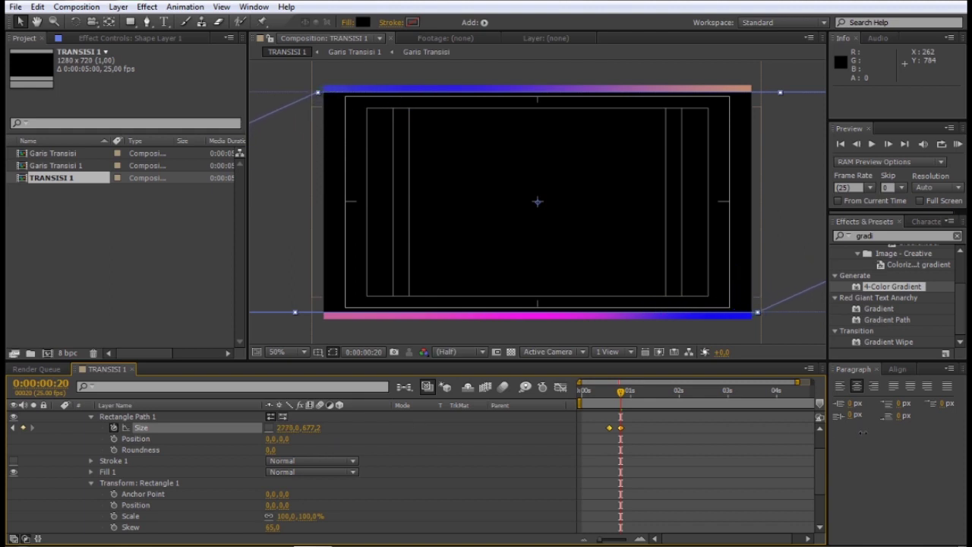
click(573, 424)
drag(325, 433, 556, 432)
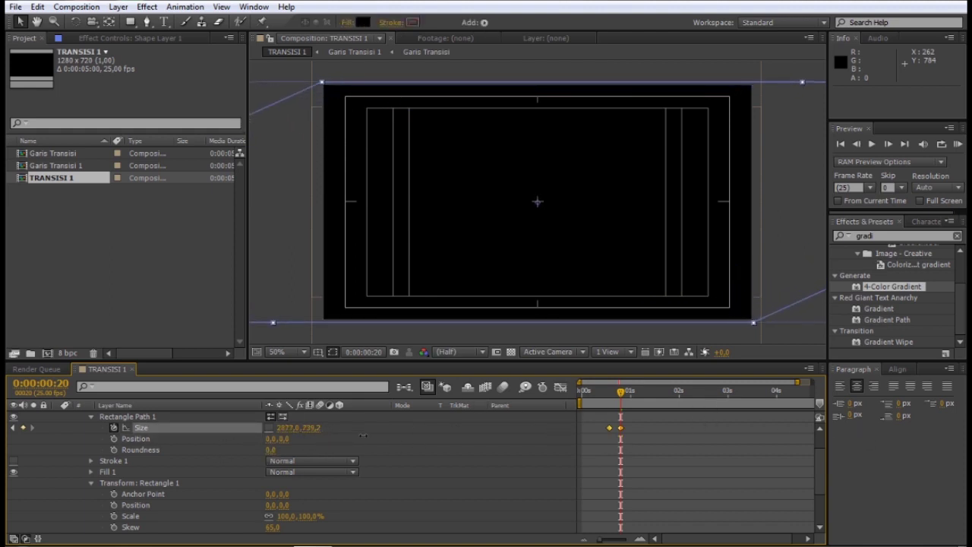
click(605, 410)
key(space)
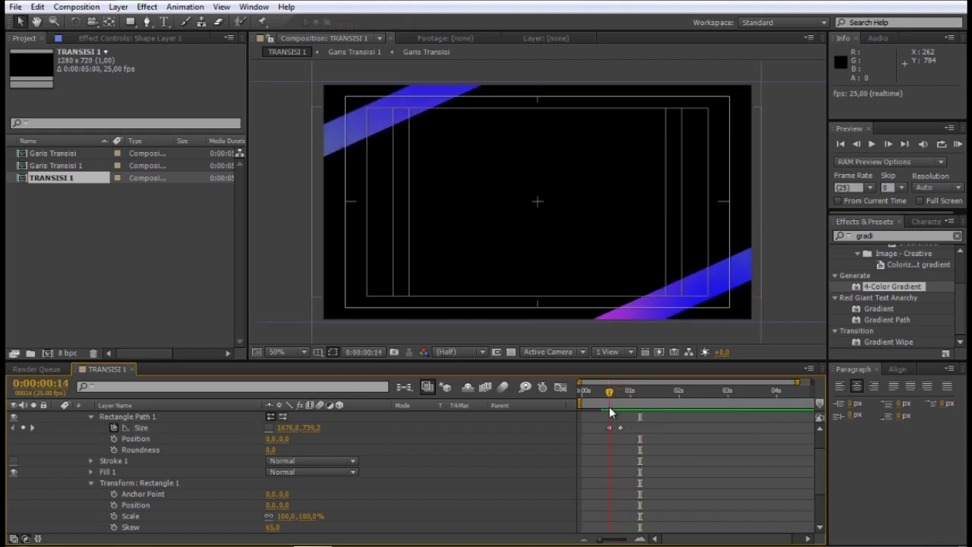
- Set the first keyframe's width to 0 and shift the Size keyframes to start at frame 15
drag(282, 431, 7, 472)
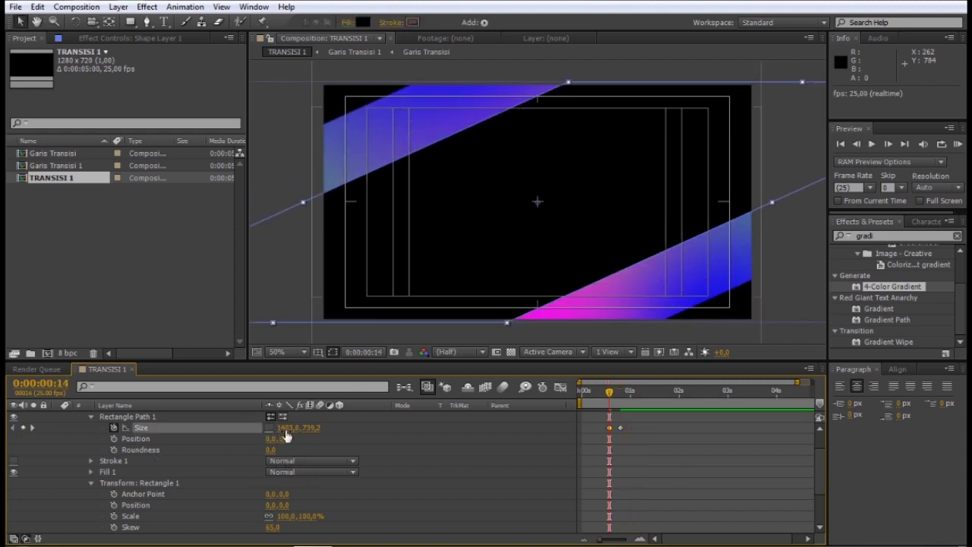
text(0)
key(Return)
drag(599, 393, 617, 401)
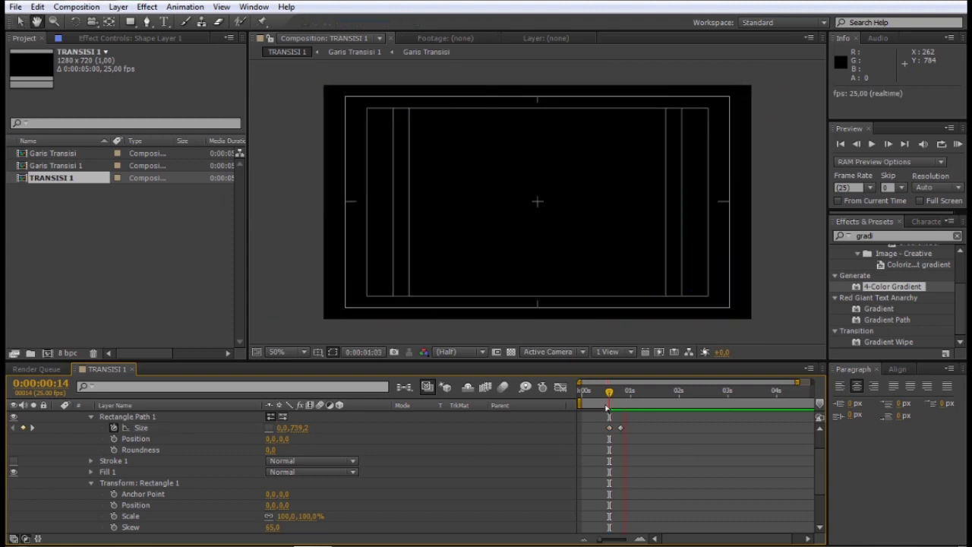
click(609, 400)
key(equal)
key(Page_Down)
drag(690, 428, 699, 430)
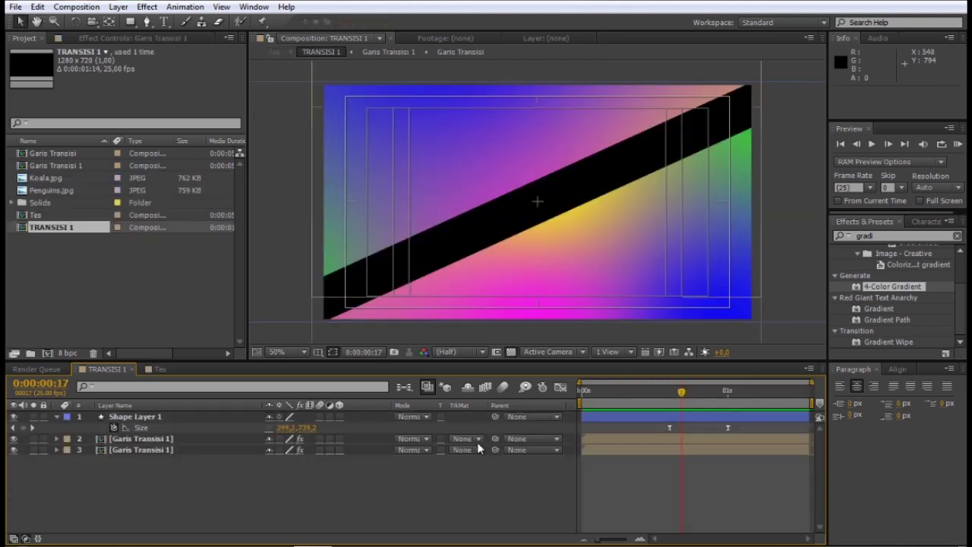
drag(681, 391, 669, 391)
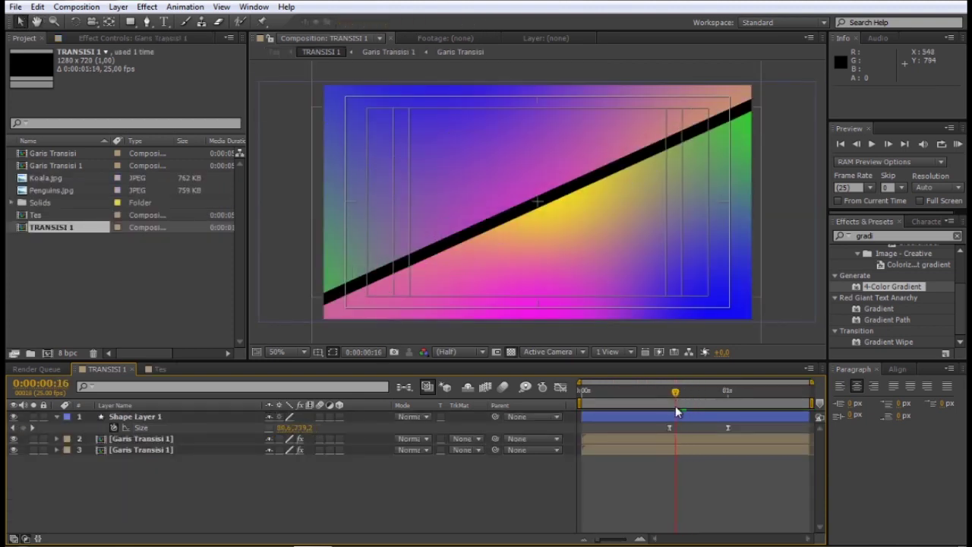
- Pre-compose both Garis Transisi 1 layers into Pre-comp 1
click(668, 439)
shift+click(669, 448)
key(ctrl+shift+c)
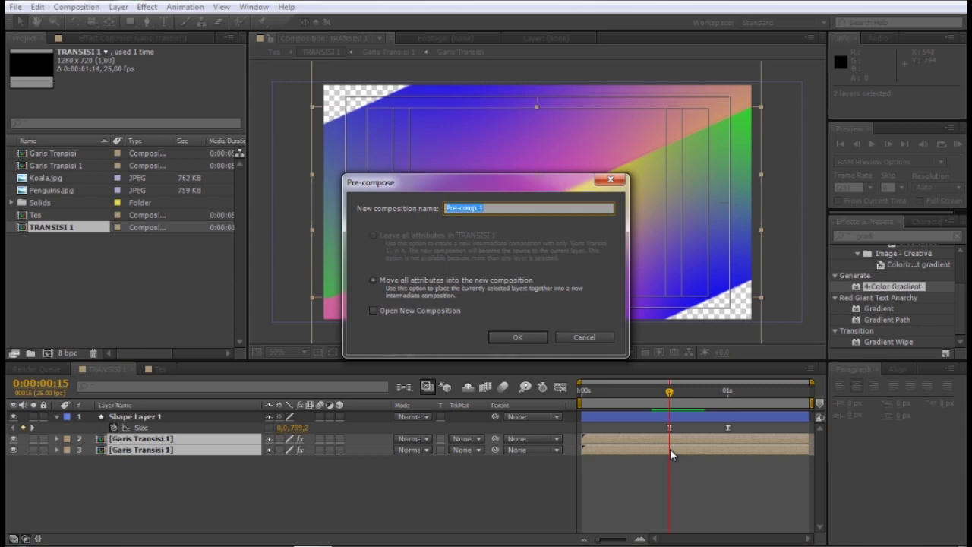
key(Return)
click(667, 419)
- Set Pre-comp 1's track matte to Alpha Inverted, preview, and move the second Size keyframe to 1:04
click(465, 438)
click(486, 471)
drag(651, 400, 698, 398)
click(465, 439)
click(486, 488)
key(KP_0)
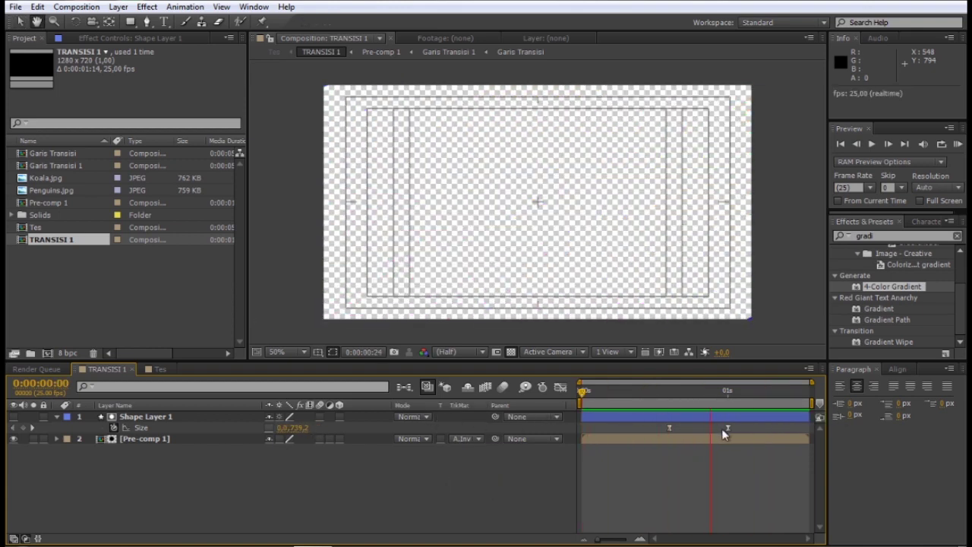
drag(728, 427, 750, 427)
- Place Koala.jpg in the Tes composition at 128% scale, shifted up, and preview
drag(108, 392, 108, 402)
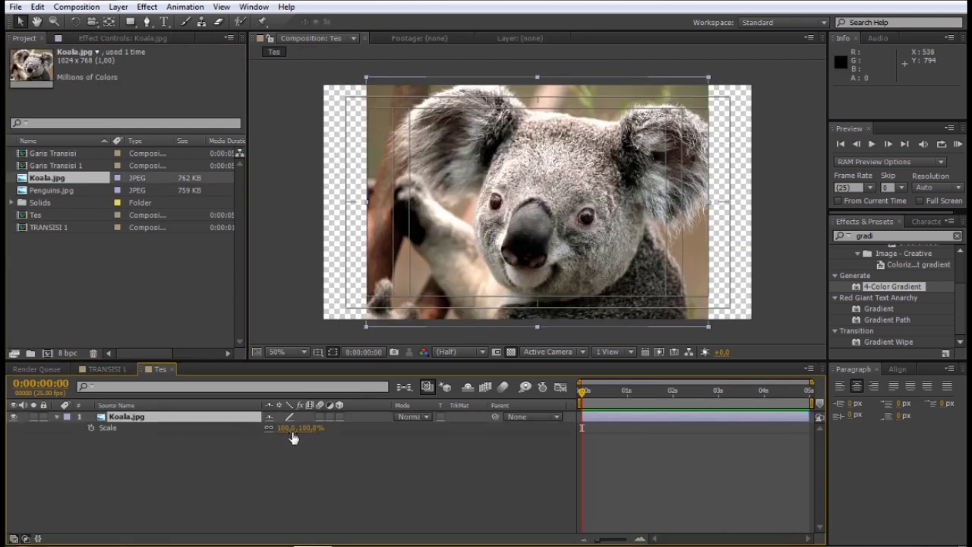
drag(293, 438, 314, 438)
drag(455, 250, 466, 211)
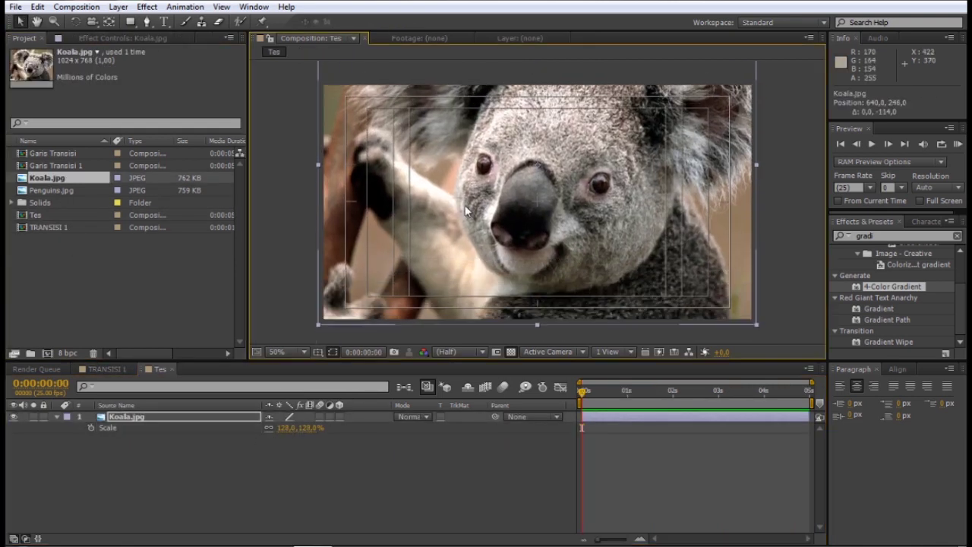
key(space)
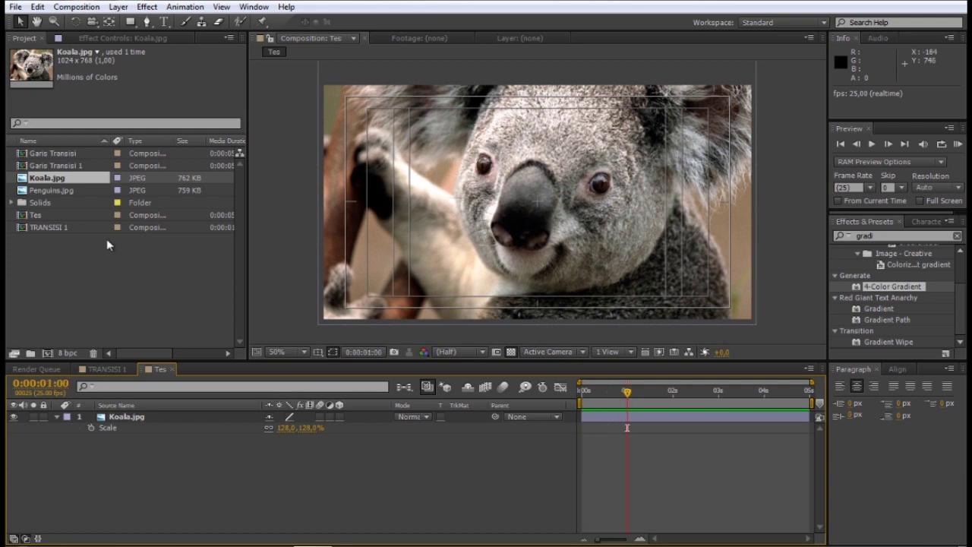
- Add Penguins.jpg above the koala at 134% and end the work area at 0:00:02:01
drag(51, 191, 637, 415)
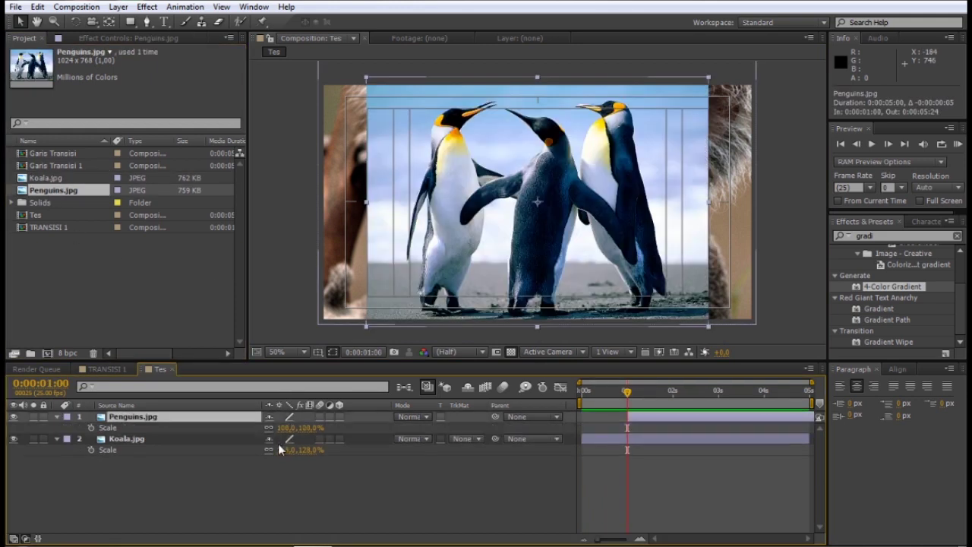
drag(279, 432, 719, 539)
key(s)
click(671, 483)
click(674, 392)
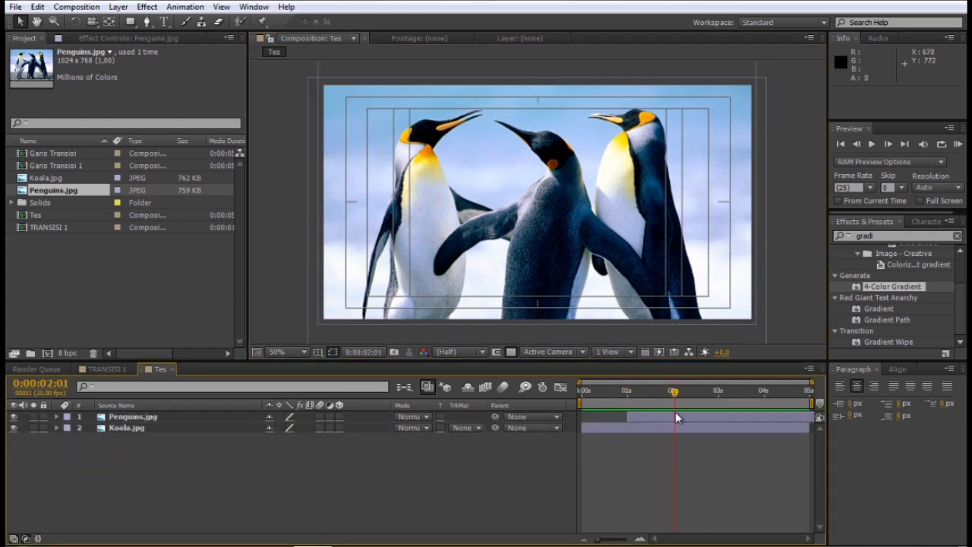
key(n)
key(KP_0)
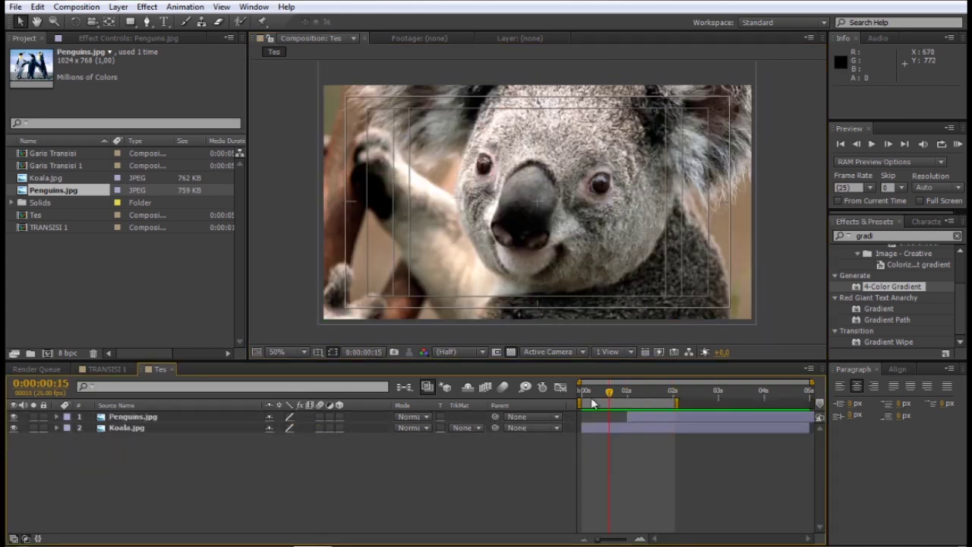
- Add TRANSISI 1 to Tes as the top layer and preview it over the cut
drag(50, 227, 452, 439)
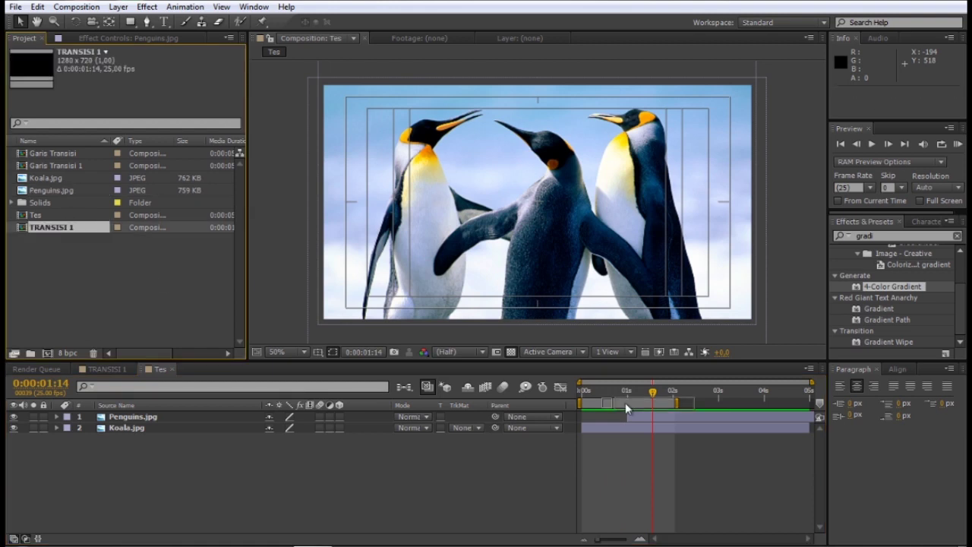
drag(213, 441, 212, 413)
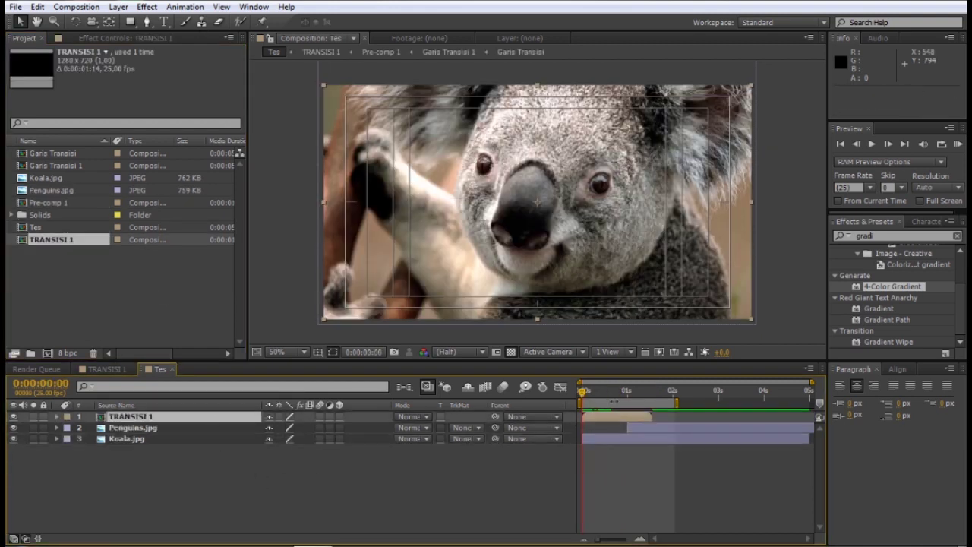
key(KP_0)
click(629, 391)
- Shift TRANSISI 1 to start around 0:00:00:10 and preview the full composition
drag(634, 415, 629, 417)
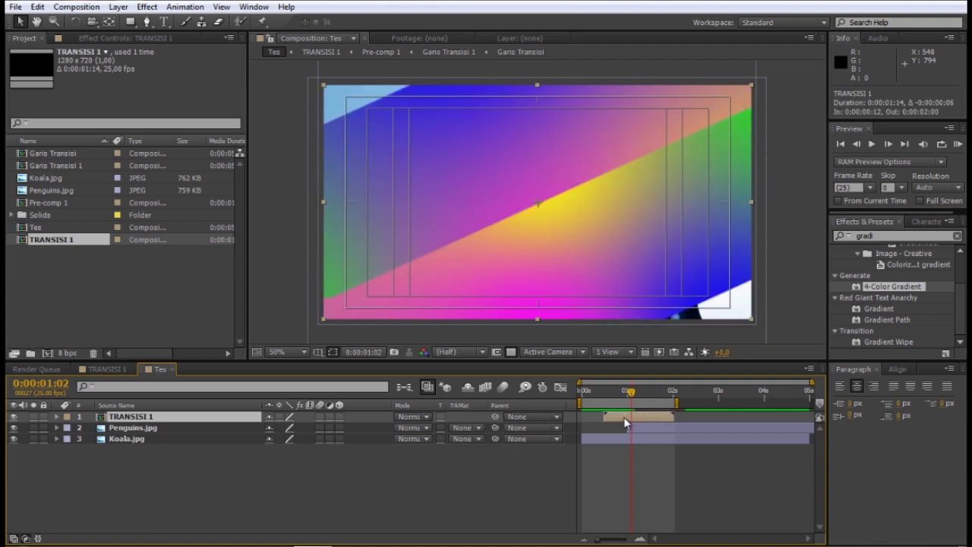
key(equal)
key(equal)
key(Page_Up)
key(Page_Up)
drag(634, 419, 615, 419)
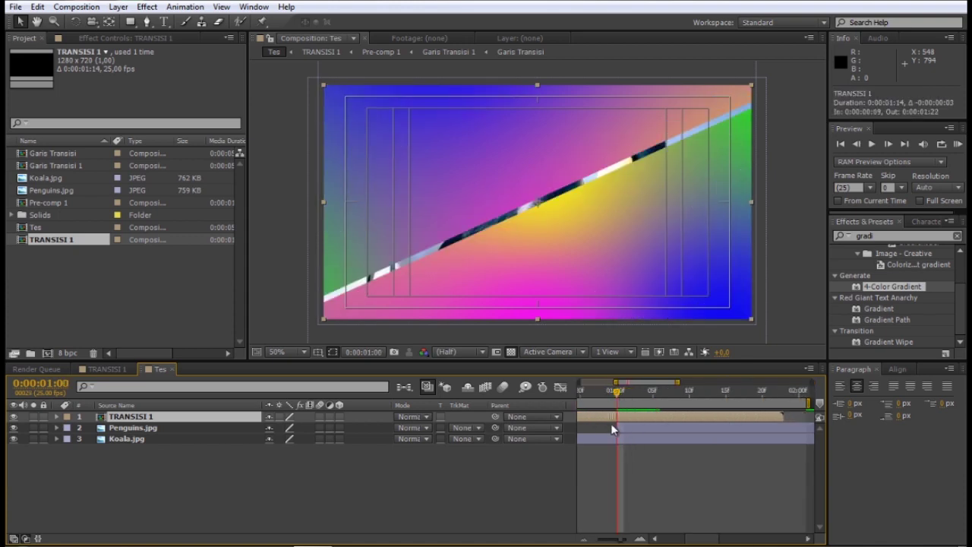
key(minus)
key(KP_0)
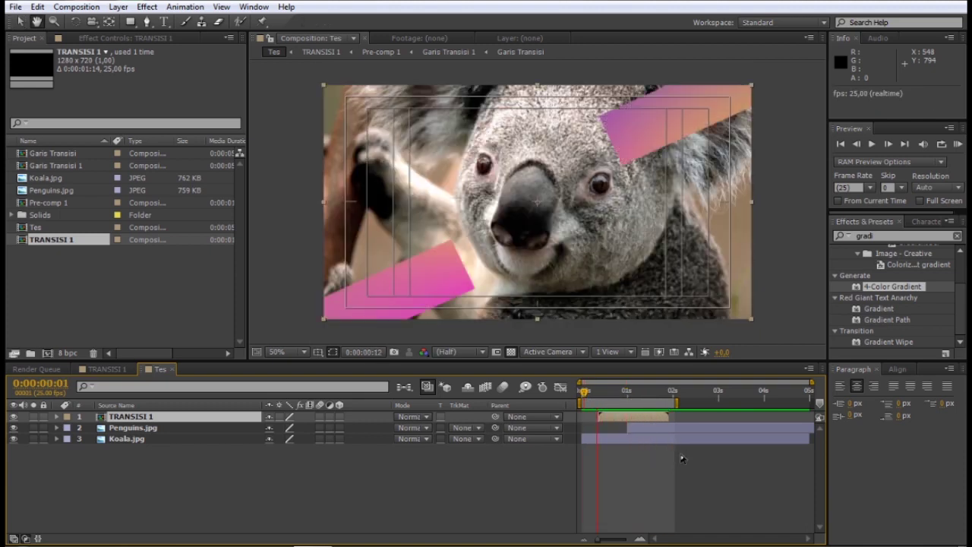
click(633, 411)
click(566, 439)
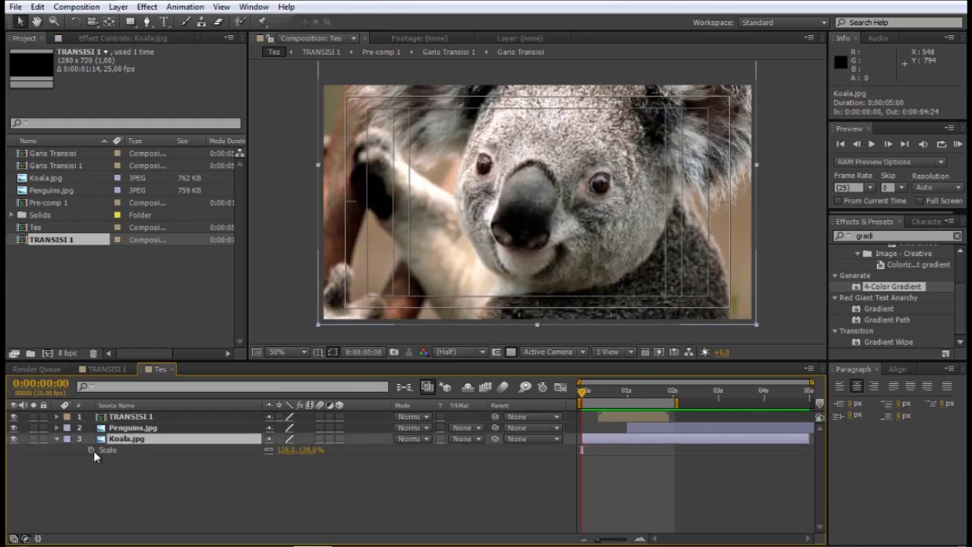
- Keyframe Koala.jpg's Scale to zoom in slightly, with the end keyframe at about 1:01
click(91, 449)
key(Page_Down)
key(Page_Down)
key(Page_Down)
drag(297, 449, 307, 449)
drag(597, 451, 667, 453)
drag(617, 402, 627, 410)
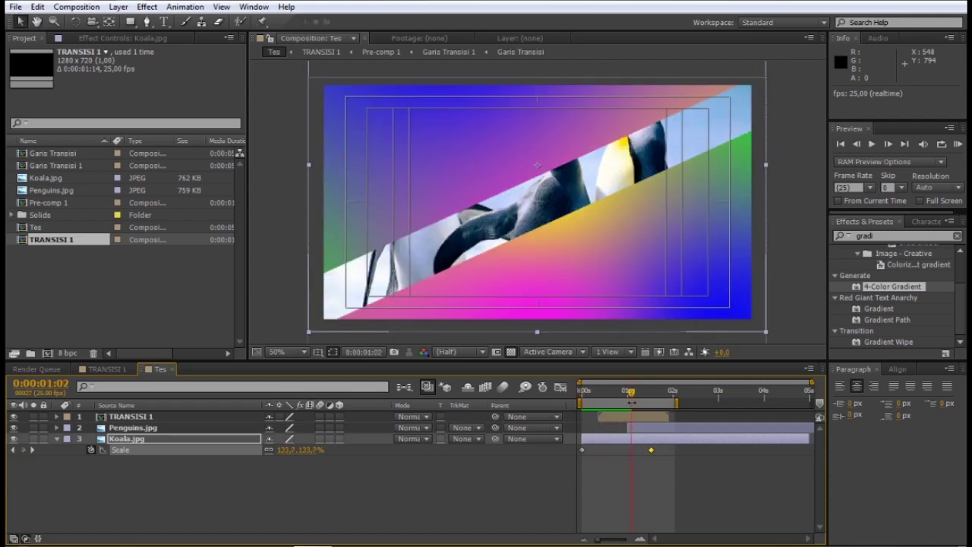
- Keyframe Penguins.jpg's Scale up to 141.8%, end keyframe near 2:02, and preview the zoom
click(133, 427)
key(s)
click(91, 438)
key(Page_Down)
key(Page_Down)
key(Page_Down)
drag(285, 438, 297, 438)
drag(649, 438, 698, 438)
key(space)
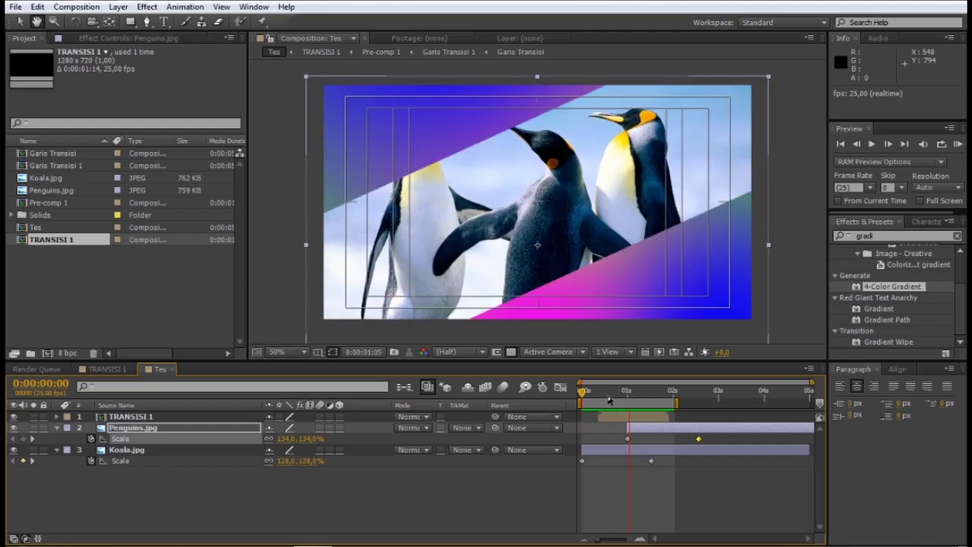
click(660, 480)
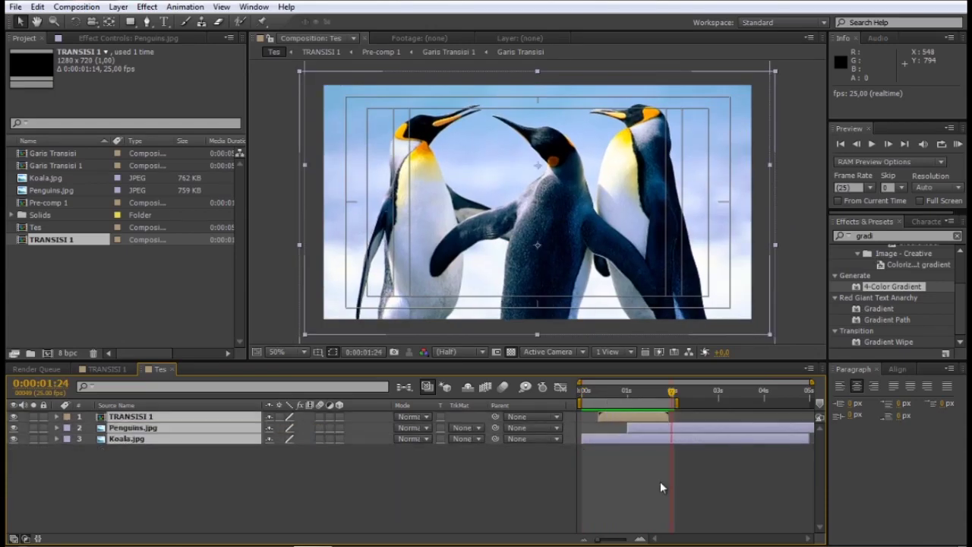
- Find the Tint effect and apply it to Koala.jpg
click(896, 235)
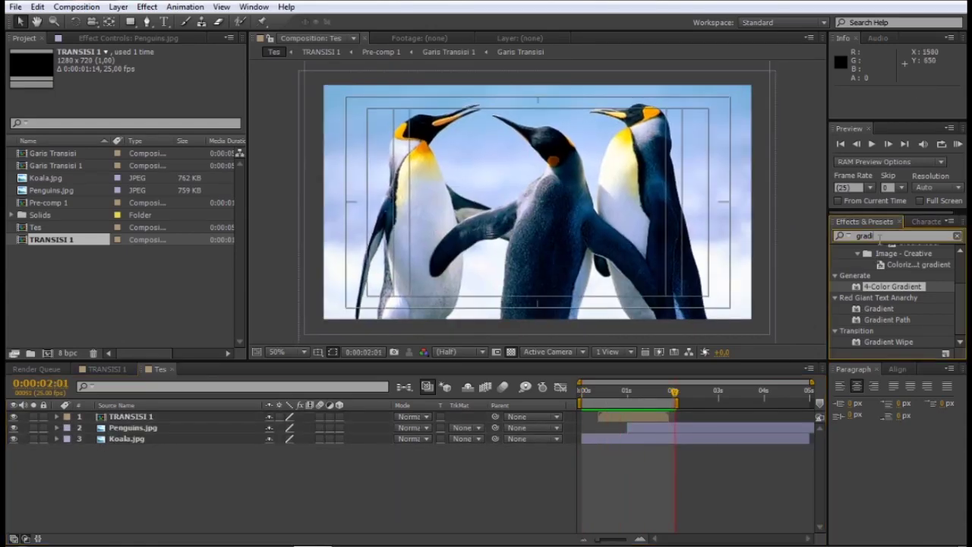
text(tint)
click(603, 392)
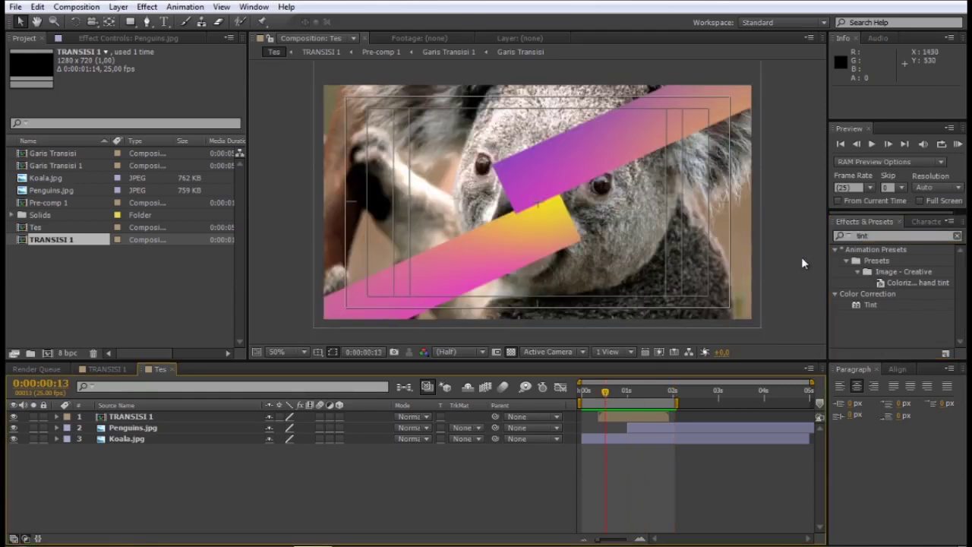
drag(870, 305, 627, 453)
drag(879, 307, 595, 442)
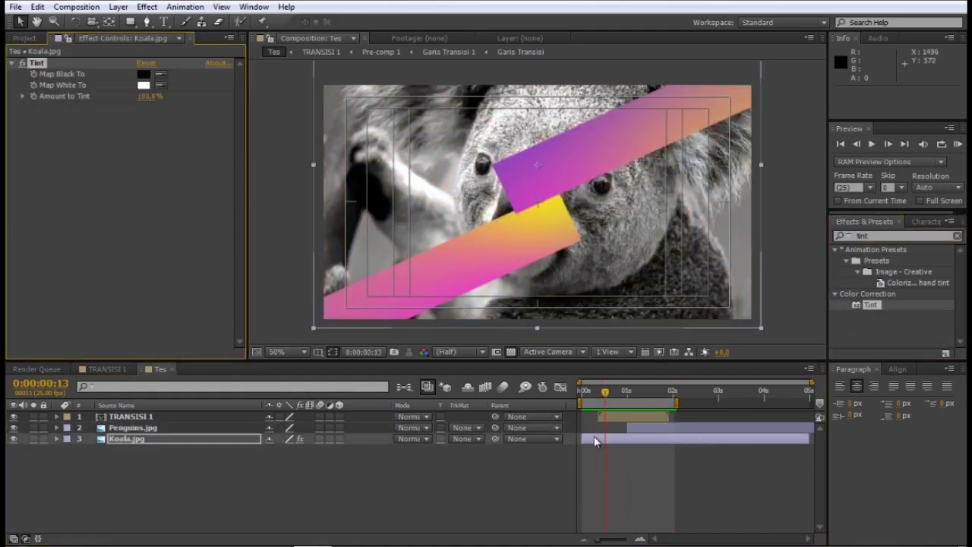
- Sample Tint colours from the comp, then darken the shadow colour to a dark plum
click(543, 222)
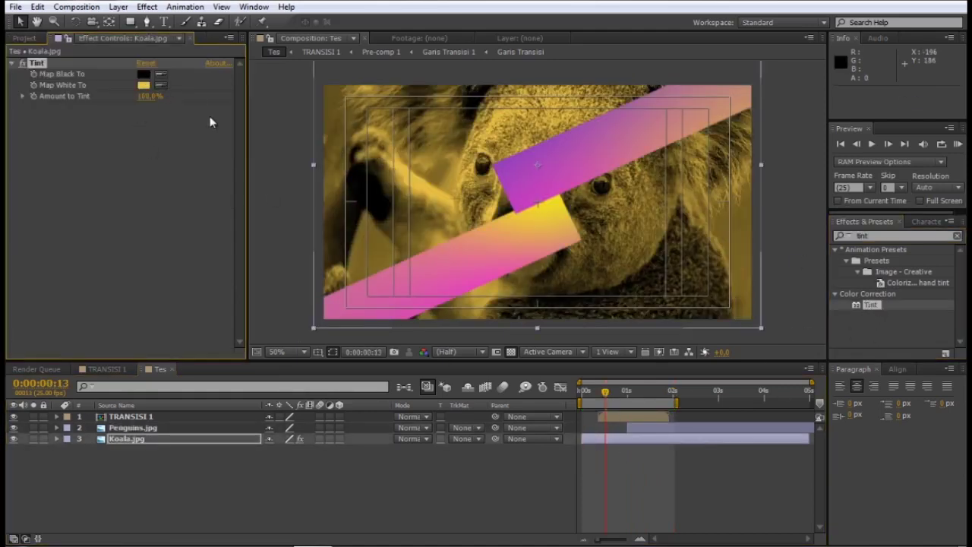
click(492, 287)
click(144, 76)
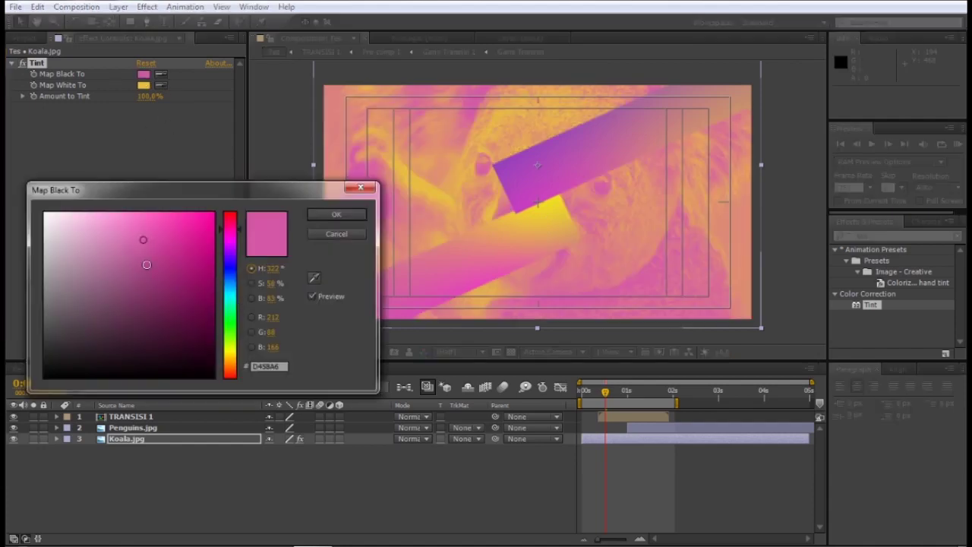
drag(136, 243, 236, 341)
click(336, 214)
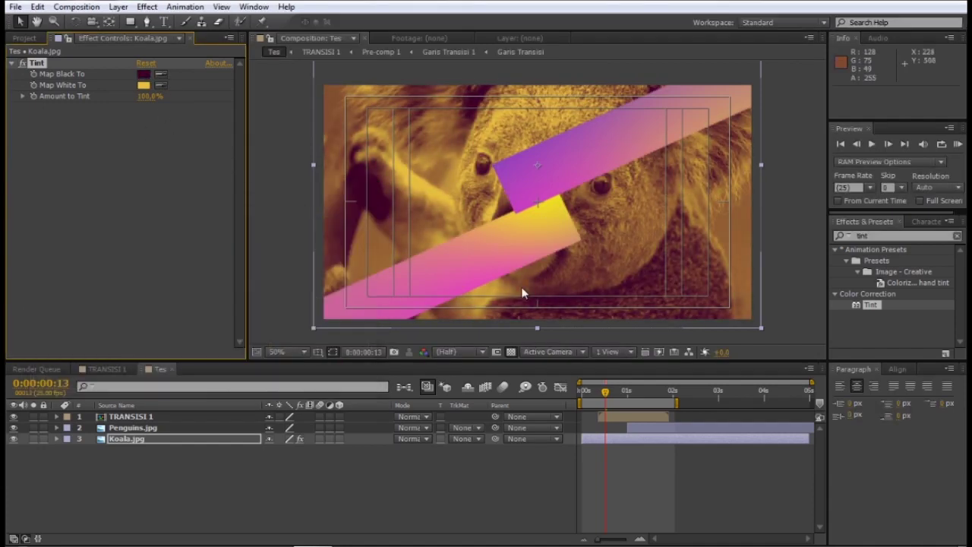
click(646, 473)
- Set the koala Tint's highlight colour to a dull warm beige-yellow
click(144, 85)
click(95, 204)
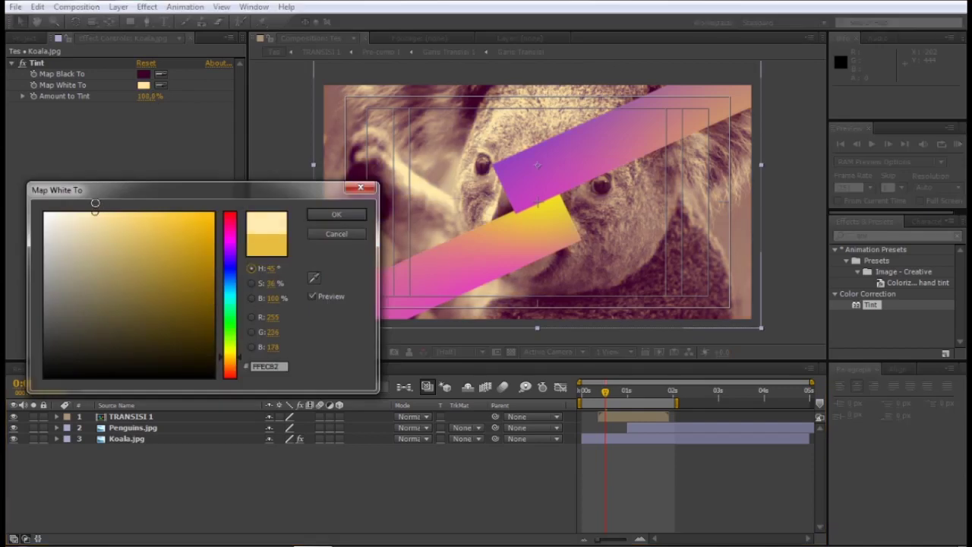
mouse_move(123, 209)
mouse_down()
mouse_move(109, 243)
mouse_move(91, 234)
mouse_move(148, 235)
mouse_move(119, 223)
mouse_up()
click(335, 215)
- Apply Tint to Penguins.jpg, sampling blue for shadows and magenta for highlights
drag(605, 455, 654, 455)
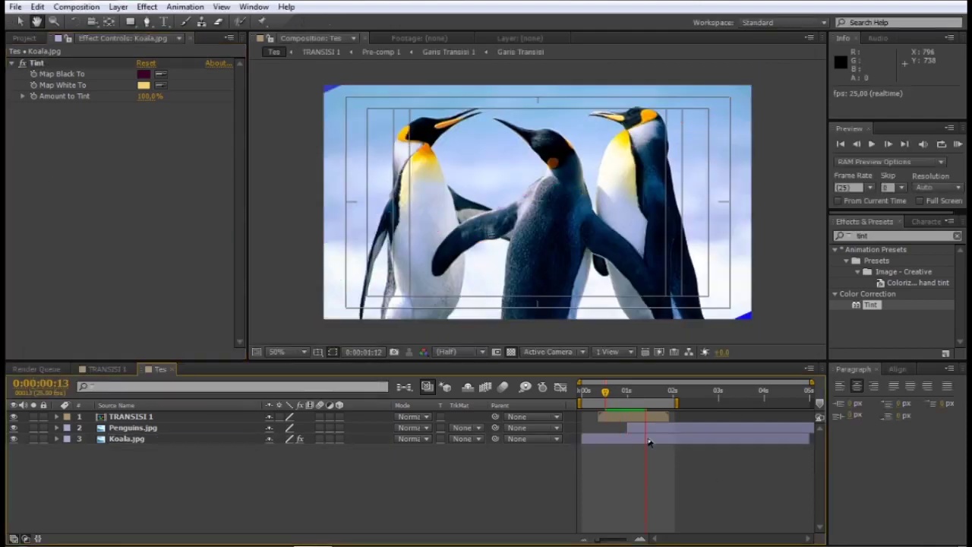
click(659, 425)
click(631, 390)
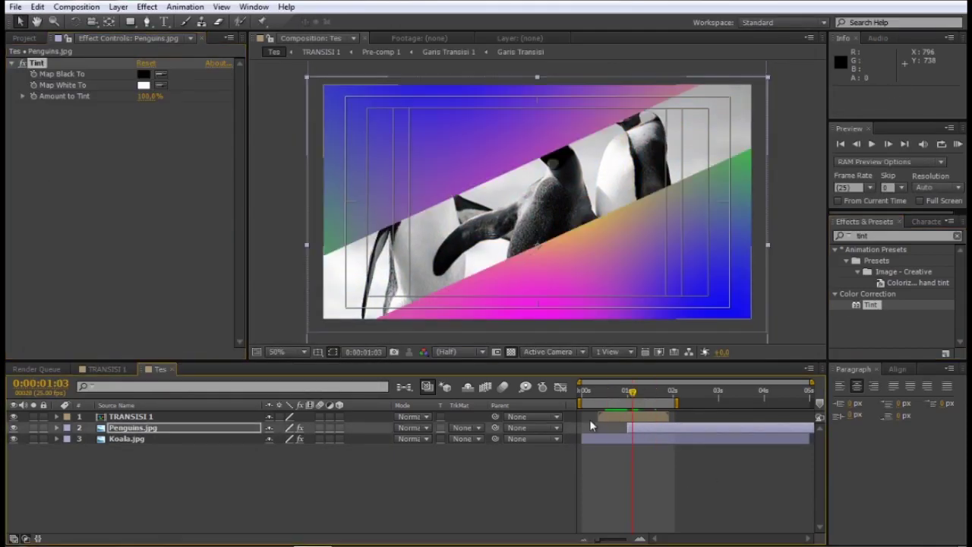
click(161, 77)
click(362, 101)
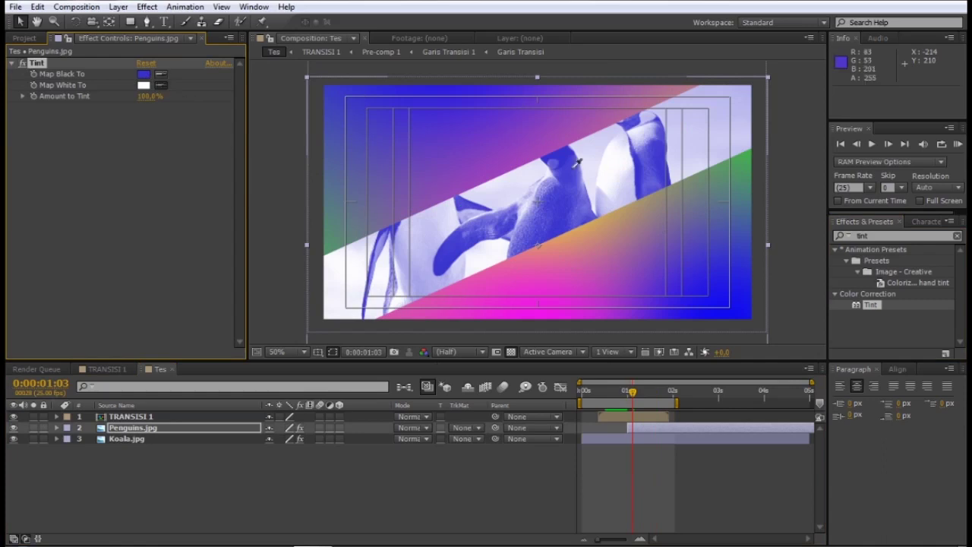
click(486, 296)
- Lighten the penguins' highlight to light pink and set the shadows to dark navy
drag(636, 386, 644, 390)
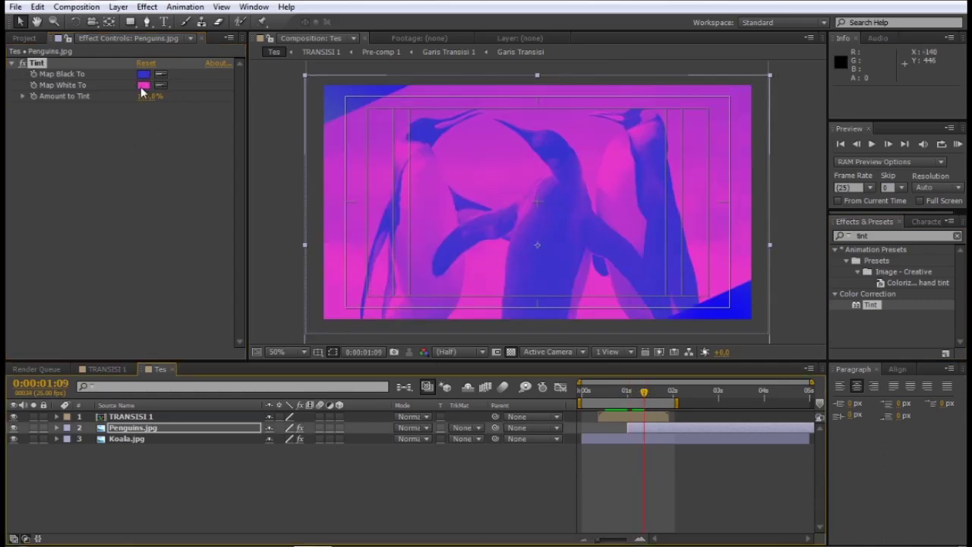
click(143, 85)
drag(200, 299, 121, 244)
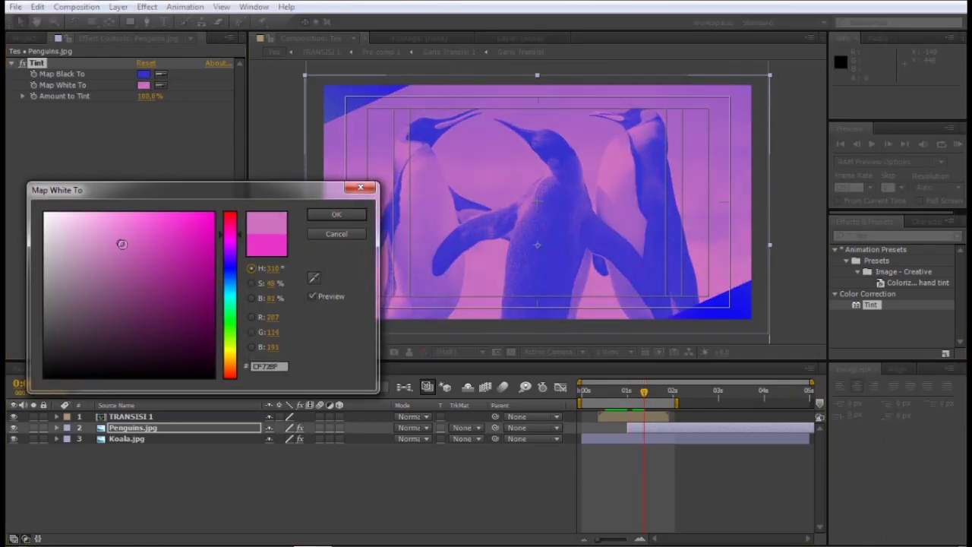
click(329, 219)
click(143, 73)
click(215, 313)
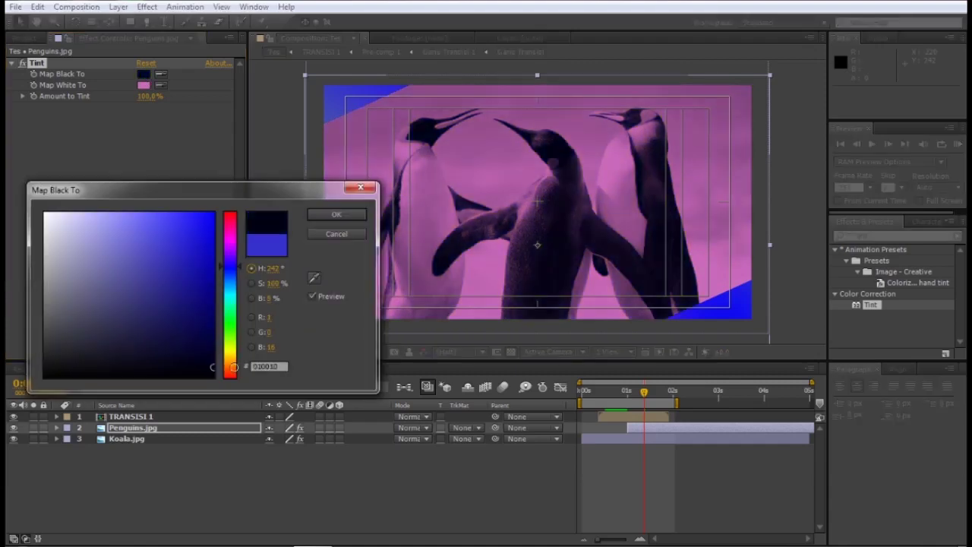
drag(169, 257, 235, 317)
click(360, 215)
- Deepen the penguins' Tint highlight to a darker magenta-pink
click(143, 85)
drag(114, 225, 138, 268)
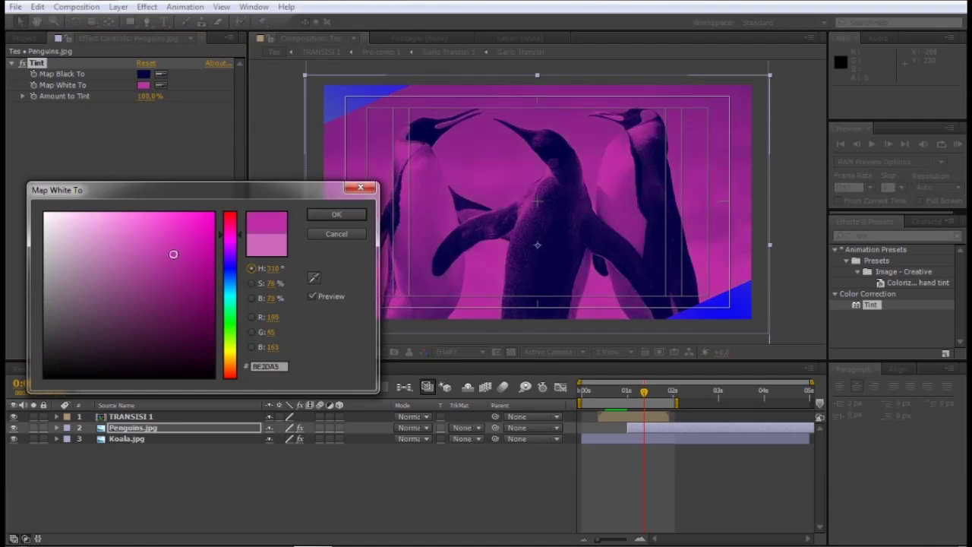
key(Return)
- Preview the composition and extend the work area end to about 0:00:02:23
key(KP_0)
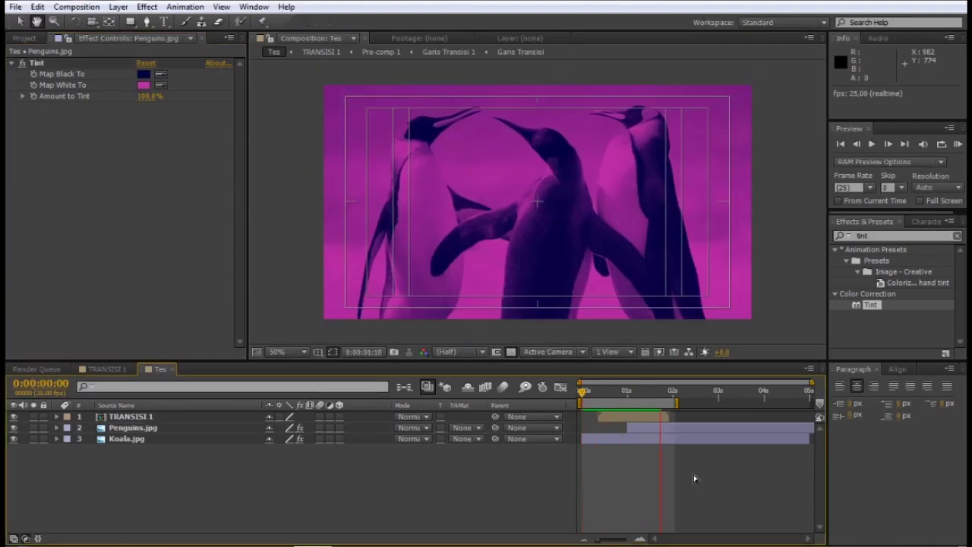
drag(676, 402, 696, 402)
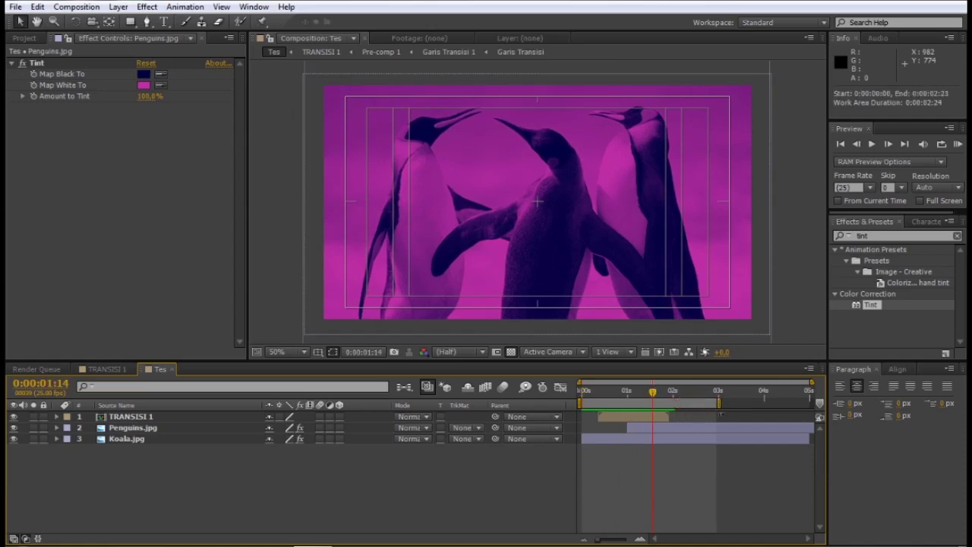
key(KP_0)
- Create an enlarged '7' text layer over the penguins, placed below TRANSISI 1, and preview
click(163, 21)
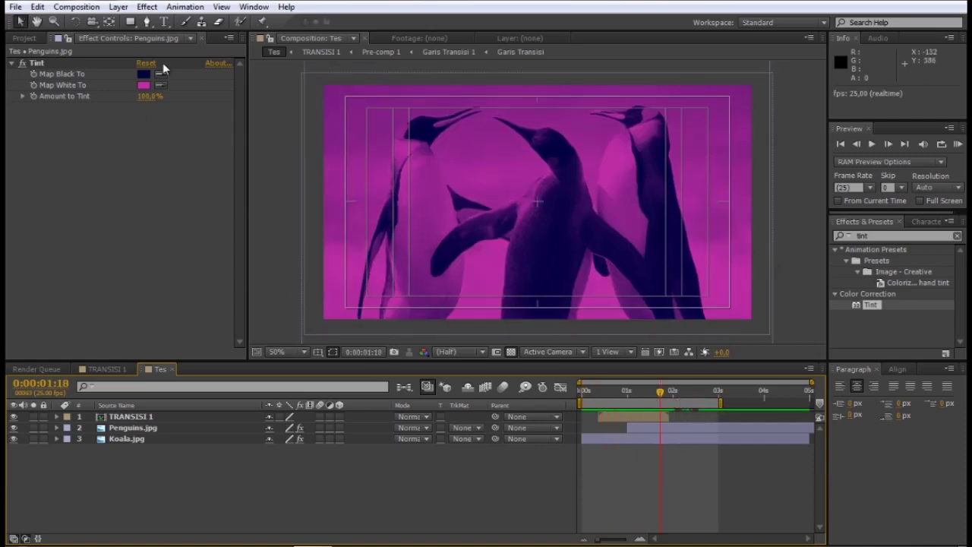
click(430, 203)
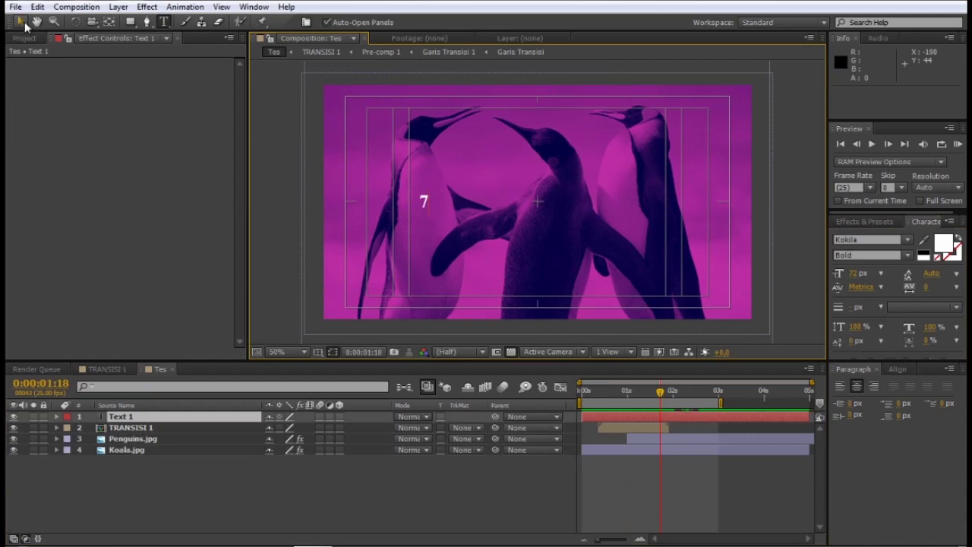
click(22, 23)
drag(854, 273, 873, 274)
drag(426, 179, 450, 218)
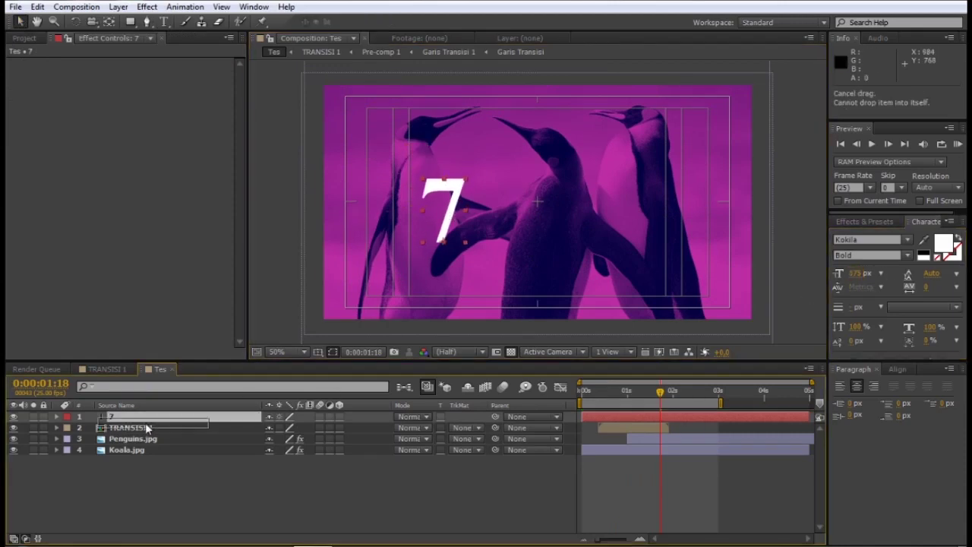
drag(148, 417, 144, 433)
key(space)
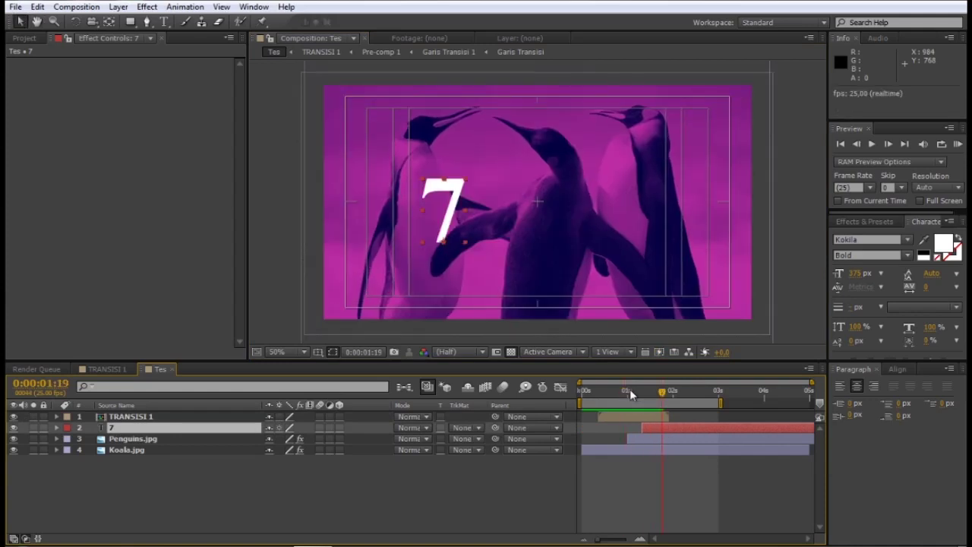
- Duplicate the 7 into smaller 'HEWAN' text positioned beside it
key(ctrl+d)
drag(443, 213, 517, 212)
double_click(517, 209)
text(H)
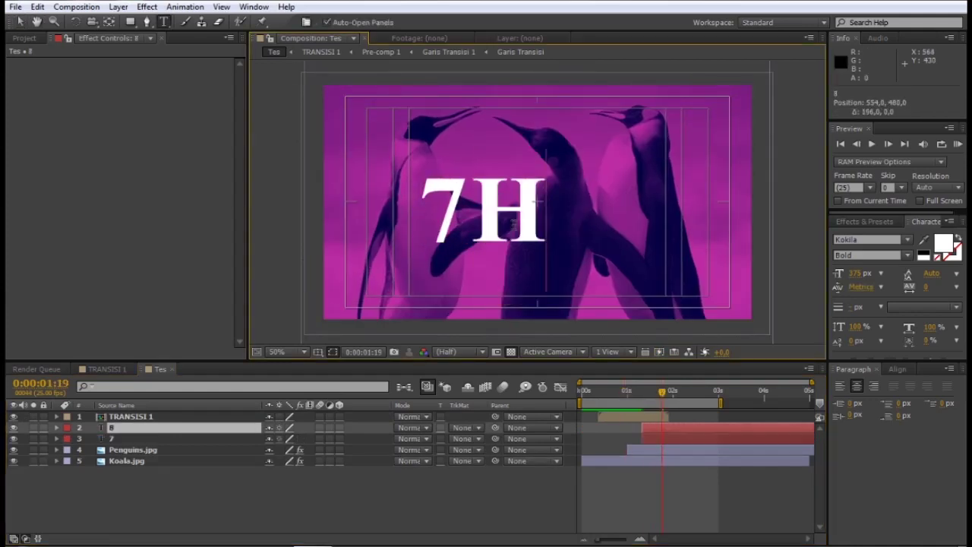
text(EWAN)
click(20, 22)
drag(854, 274, 843, 273)
drag(452, 218, 575, 202)
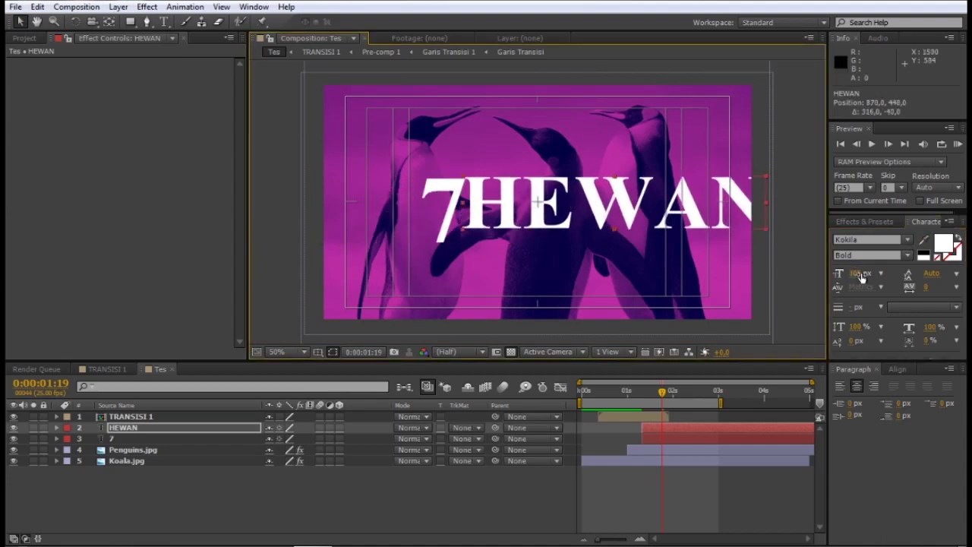
drag(854, 273, 835, 273)
drag(589, 213, 554, 199)
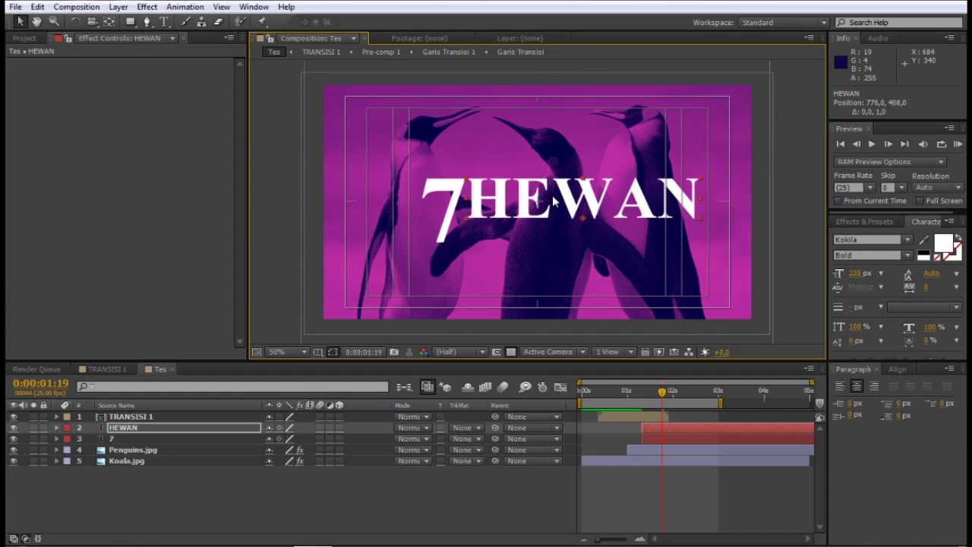
- Extend the text to 'HEWAN LAUT', shrink it to fit and align it beside the 7
double_click(554, 201)
key(End)
text(LAU)
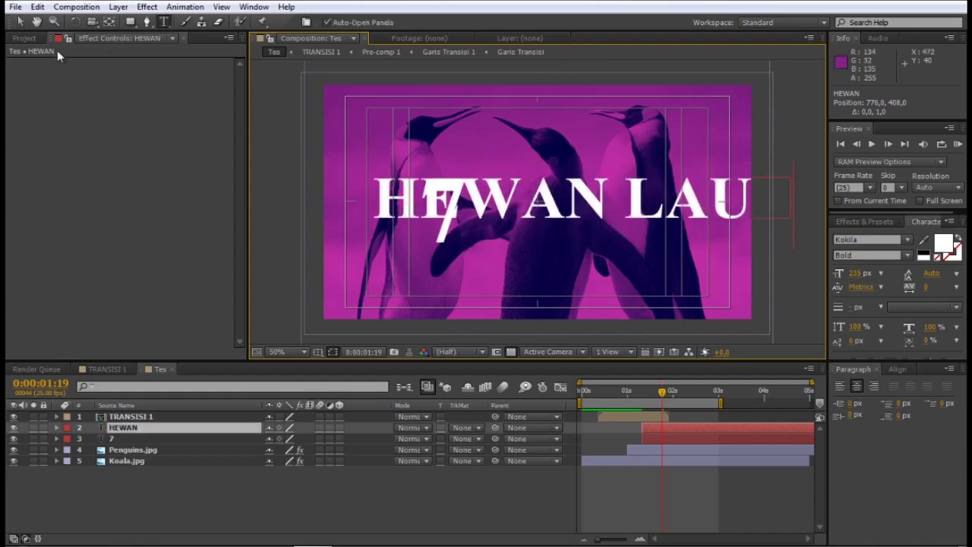
click(20, 22)
drag(854, 273, 831, 273)
mouse_move(465, 210)
mouse_down()
mouse_move(471, 223)
mouse_move(482, 196)
mouse_up()
click(664, 440)
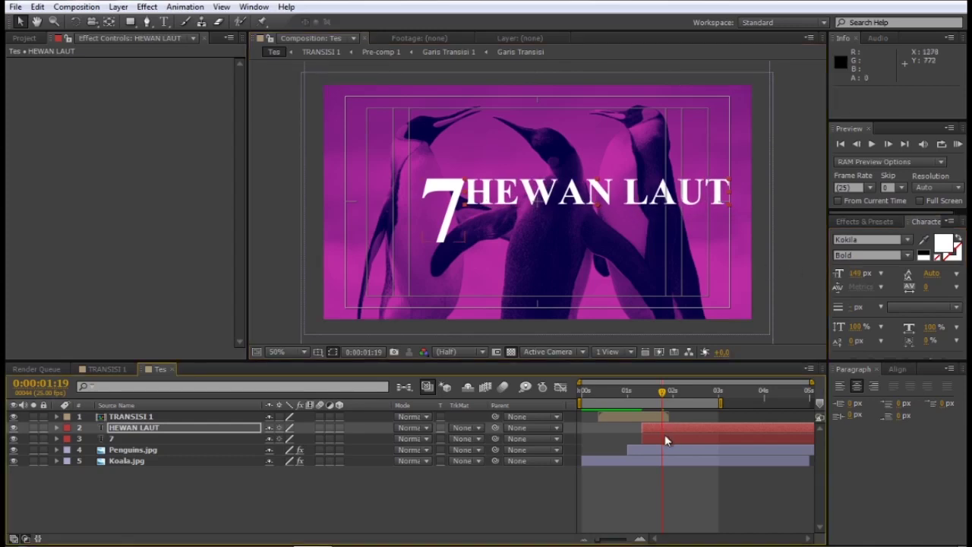
key(shift+Left)
key(shift+Left)
key(shift+Left)
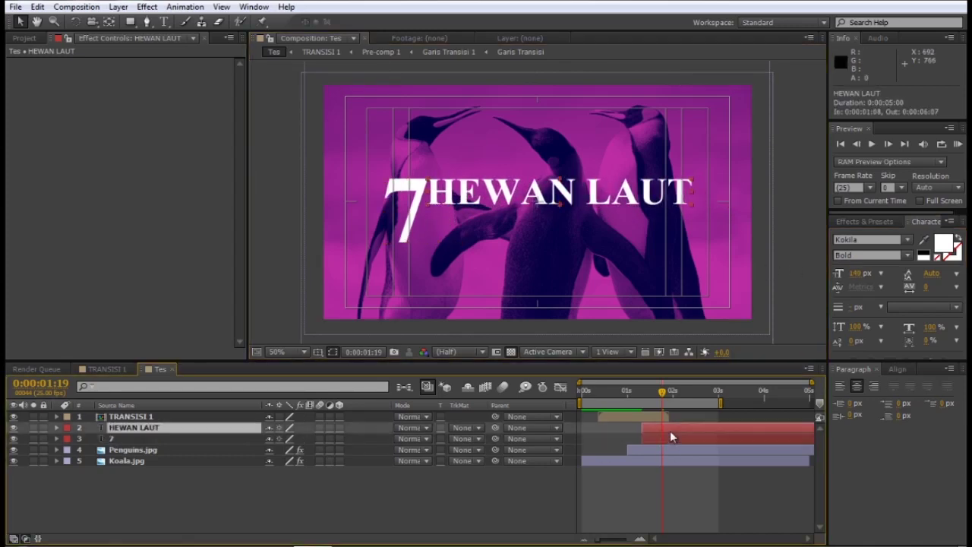
- Duplicate HEWAN LAUT into a Regular-weight 'TERLUCU' line directly beneath it
key(ctrl+d)
drag(484, 194, 484, 224)
double_click(484, 225)
text(TERLUCU)
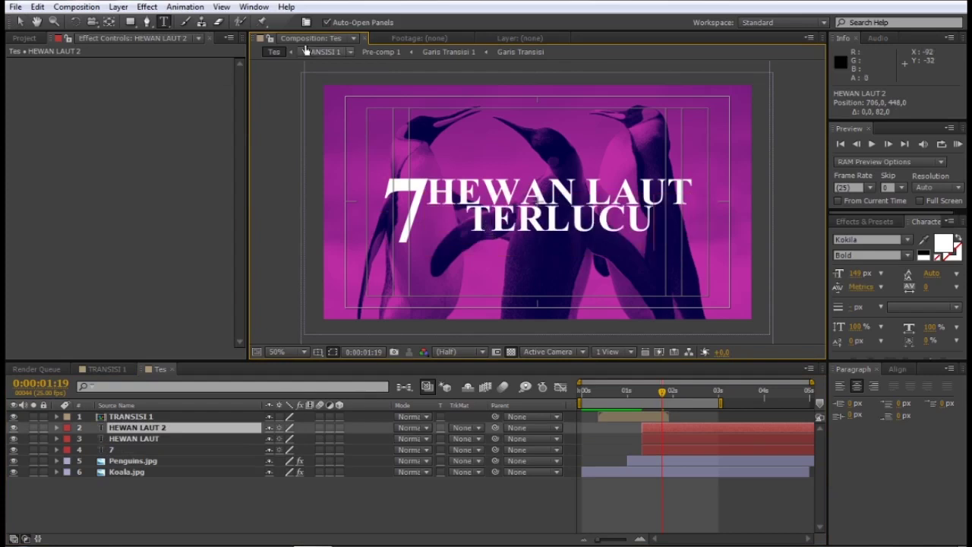
click(19, 21)
mouse_move(508, 239)
mouse_down()
mouse_move(538, 238)
mouse_move(483, 216)
mouse_up()
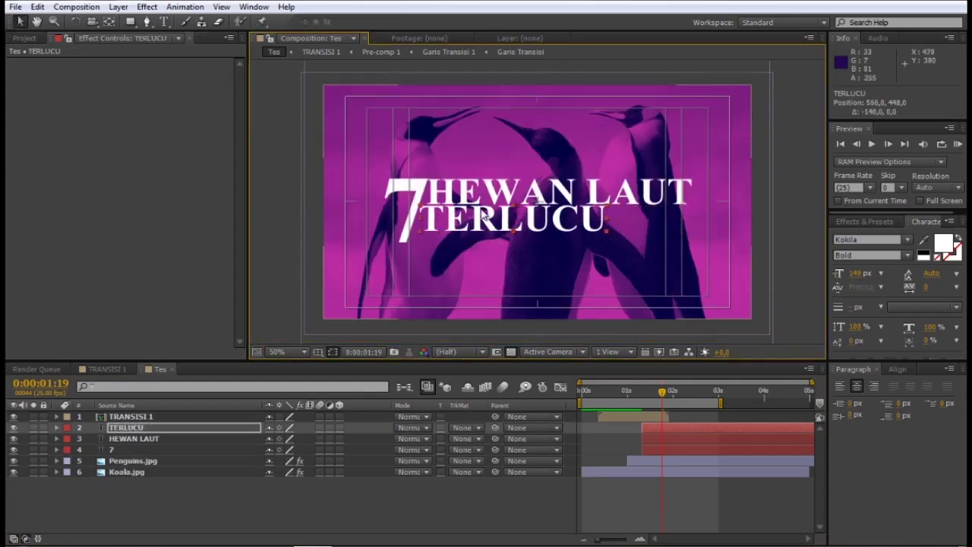
click(907, 255)
click(873, 242)
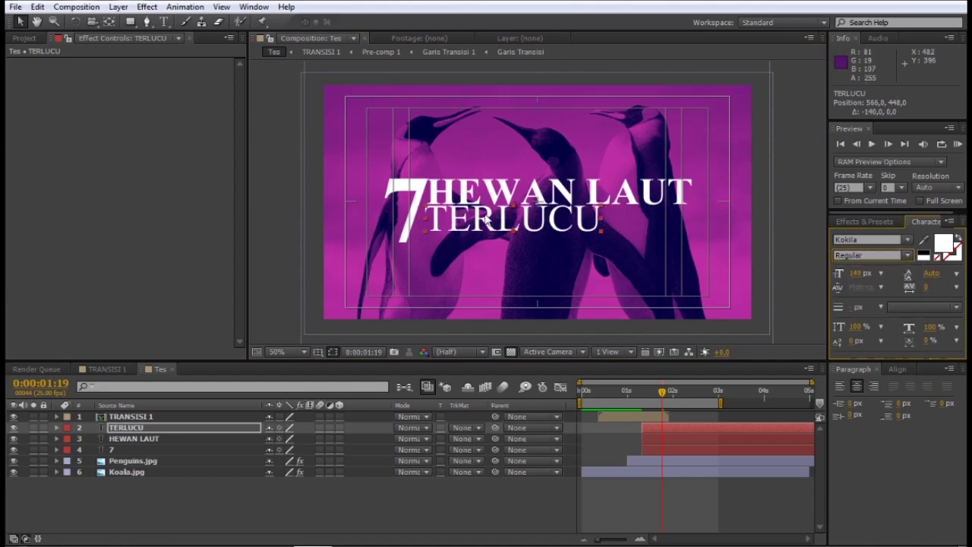
- Set the TERLUCU text fill colour to cyan
click(943, 243)
click(214, 213)
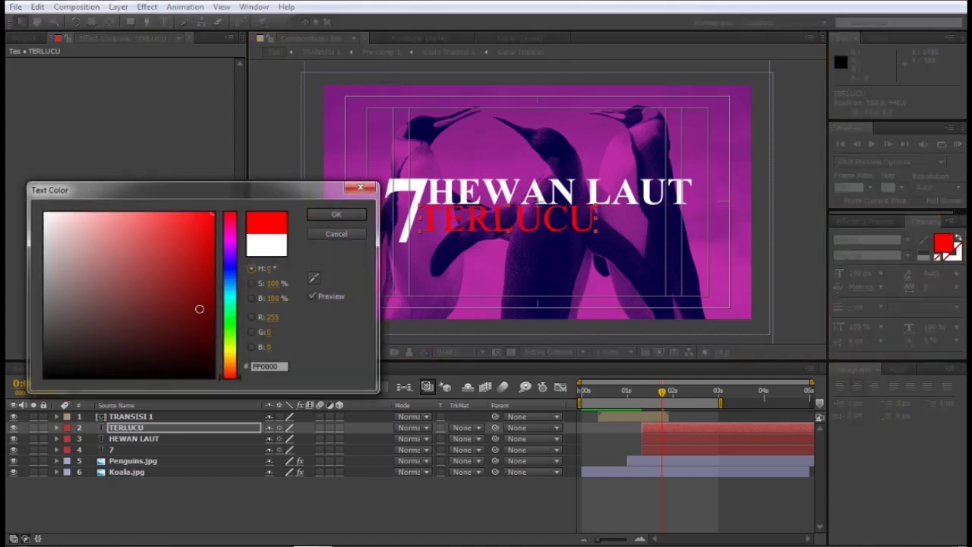
click(231, 353)
drag(233, 360, 234, 305)
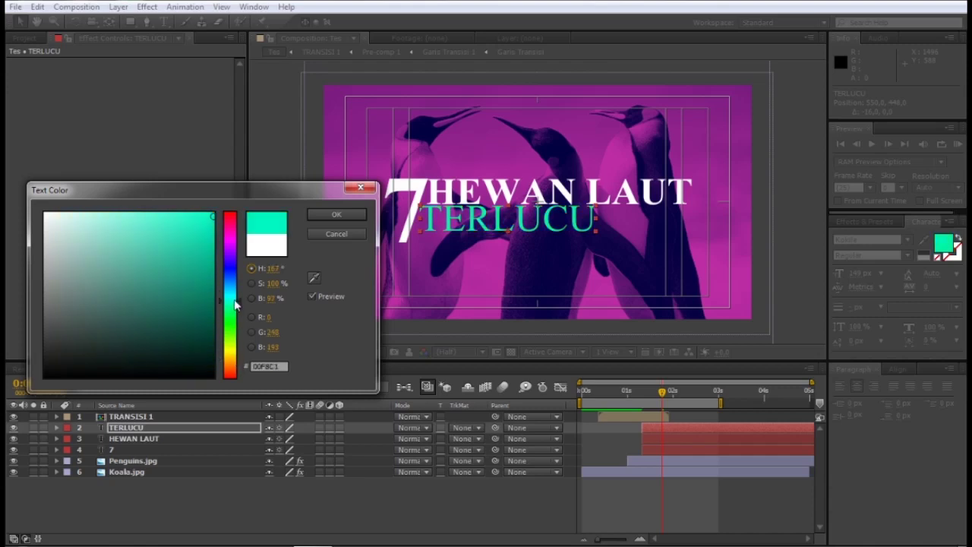
click(336, 214)
click(412, 189)
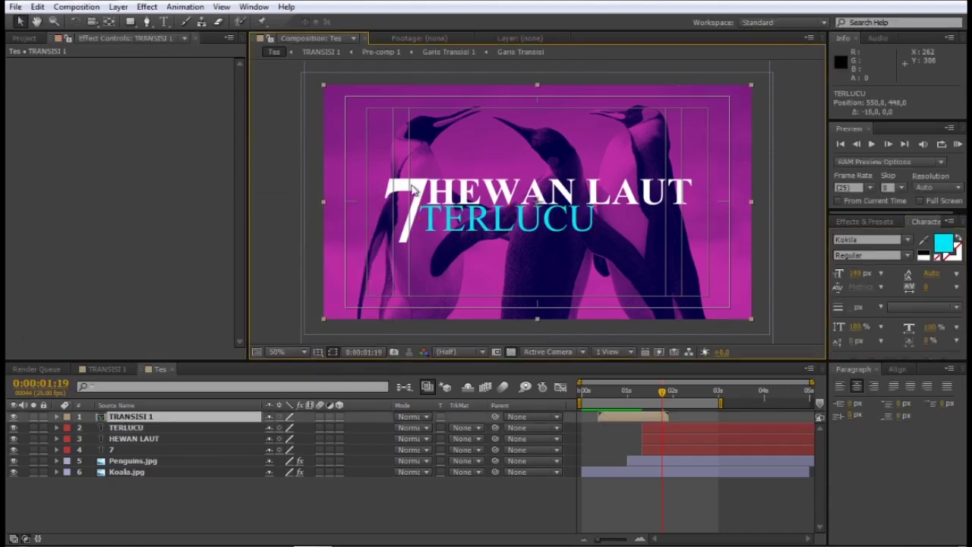
- Set the 7 text fill colour to orange
click(612, 451)
click(943, 242)
drag(225, 207, 230, 362)
click(336, 215)
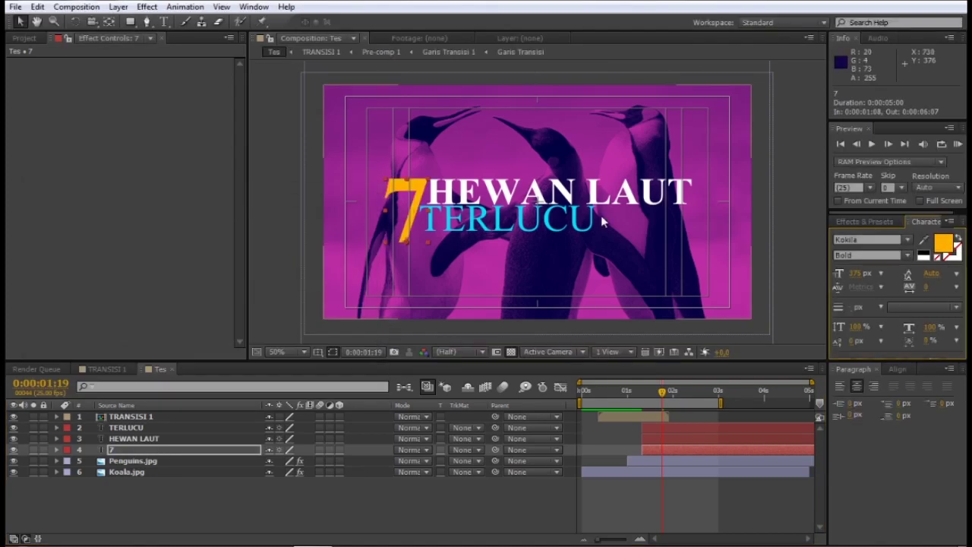
- Nudge all three title layers down slightly and preview from the start
shift+click(658, 427)
key(shift+Down)
key(shift+Down)
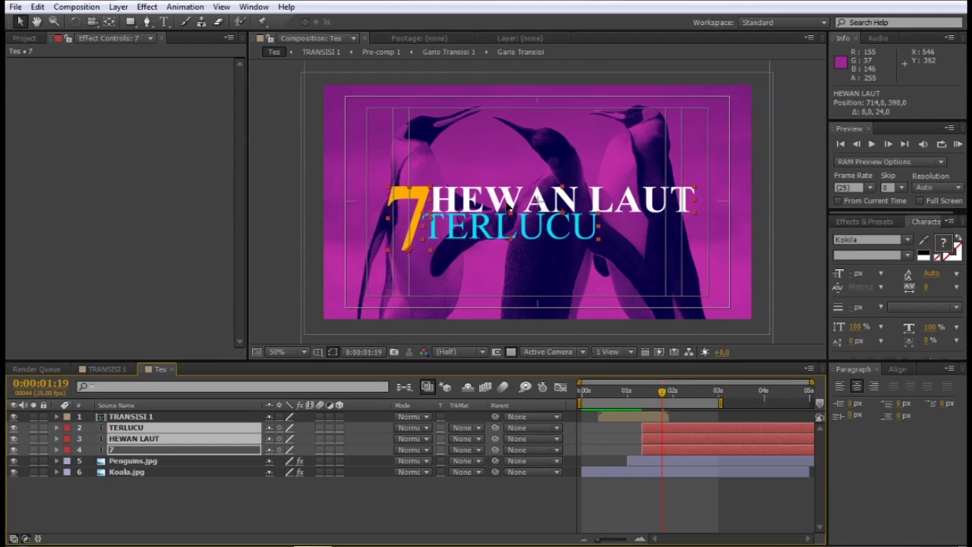
click(647, 494)
key(KP_0)
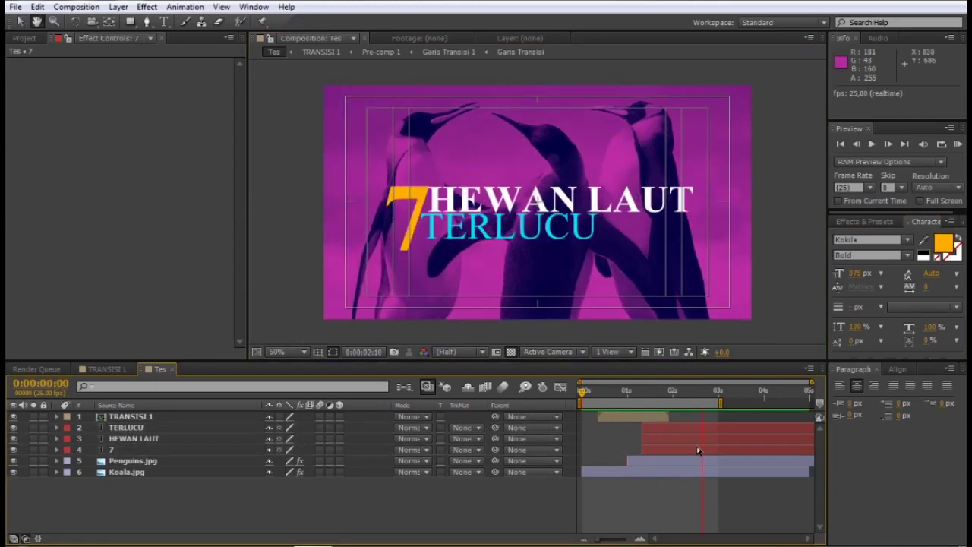
- Pre-compose the 7, HEWAN LAUT and TERLUCU layers into a 'Teks' composition
click(643, 394)
click(653, 428)
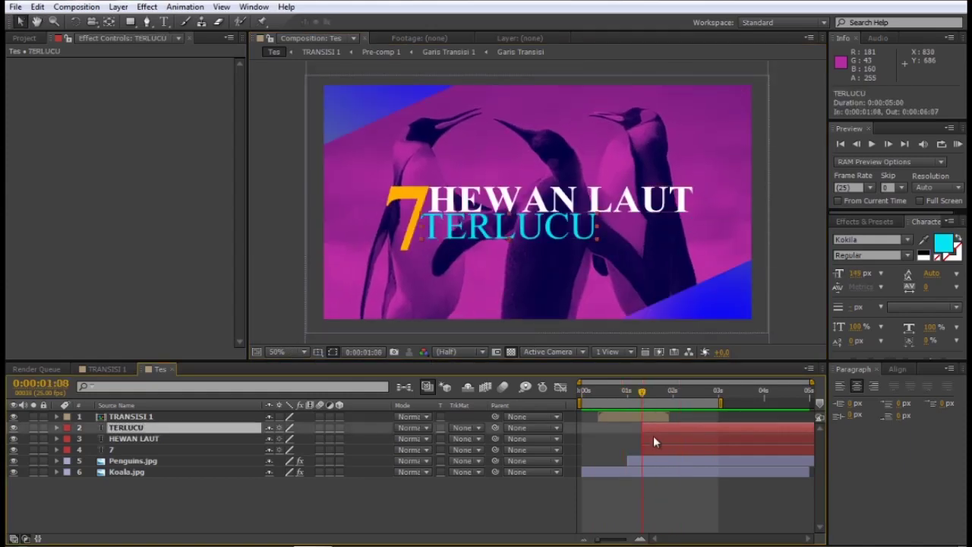
shift+click(656, 448)
key(ctrl+shift+c)
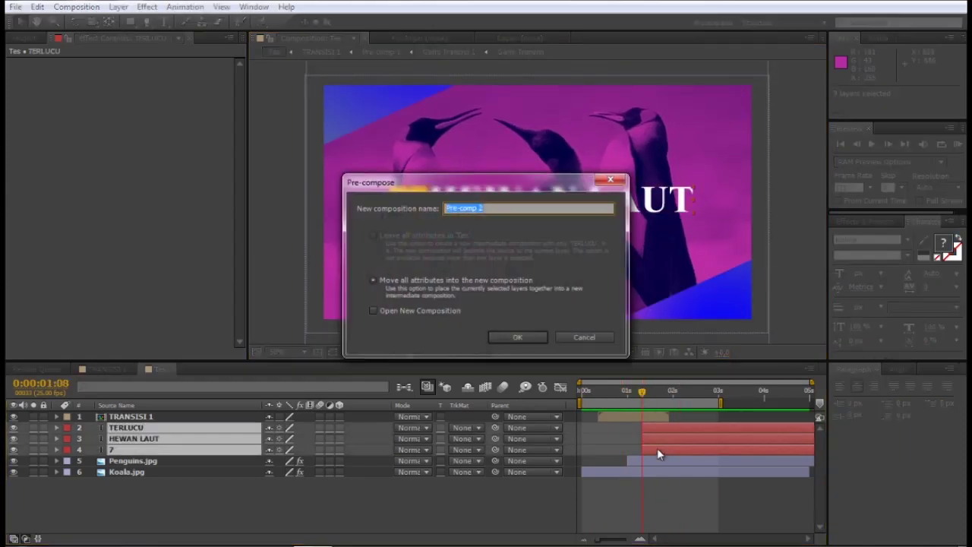
text(s)
key(Return)
- Add a starting Scale keyframe to the Teks layer and preview a few frames later
click(637, 438)
click(683, 429)
key(s)
click(91, 438)
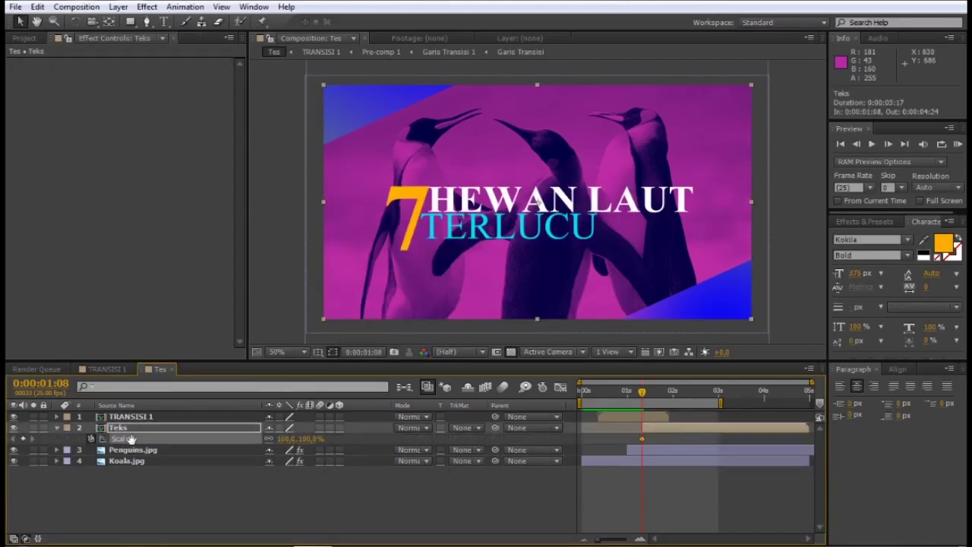
key(Page_Down)
key(Page_Down)
key(Page_Down)
key(space)
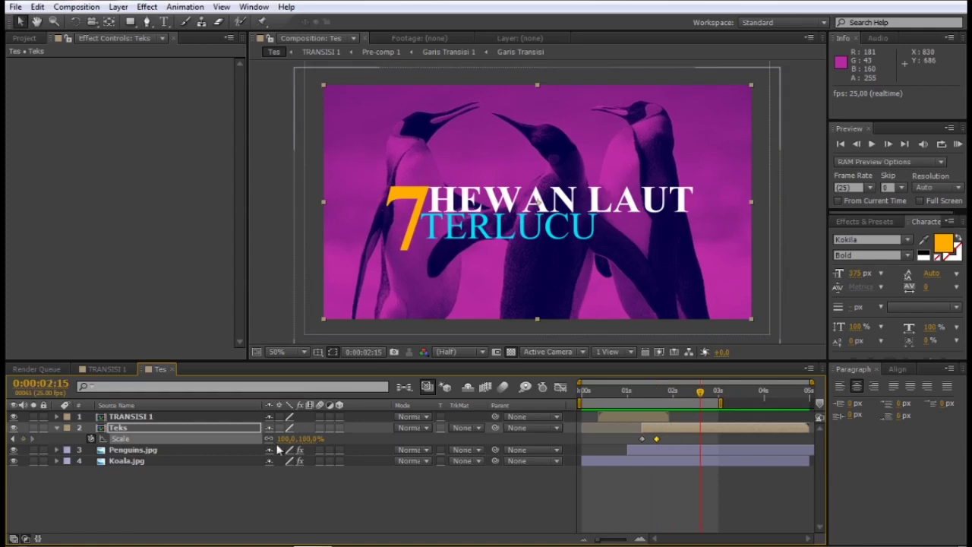
key(space)
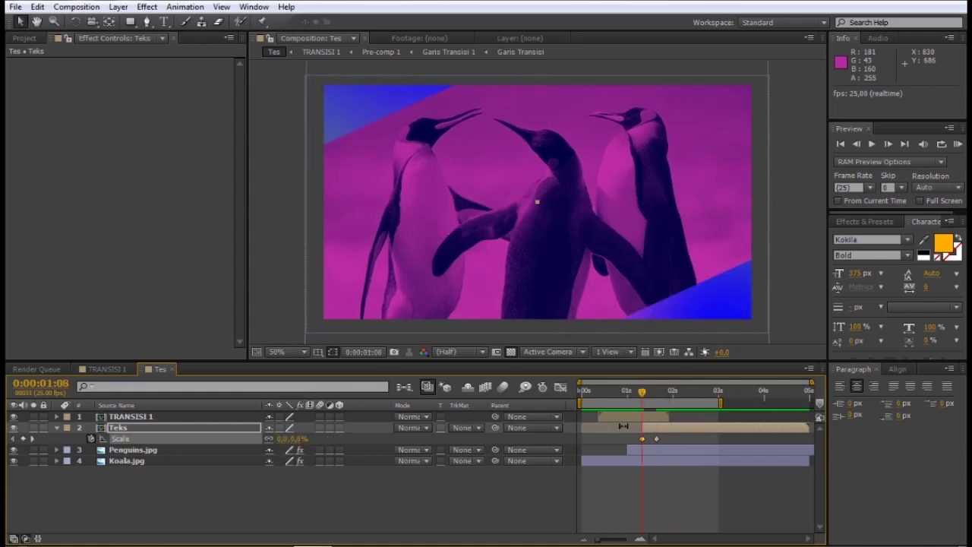
- Set Teks Scale keyframes to 75% and 100%, move the last one later, and preview
click(657, 393)
text(75)
key(Return)
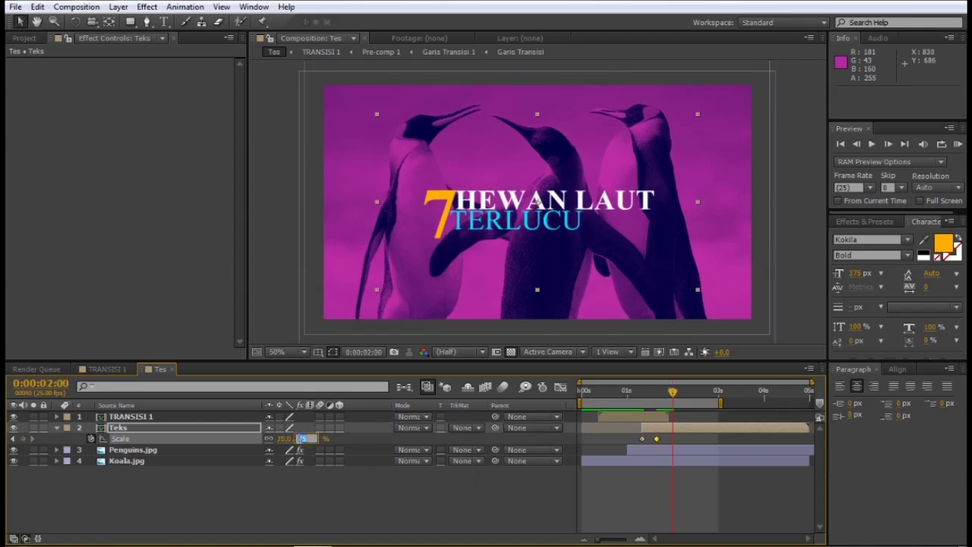
text(100)
key(Return)
drag(672, 439, 731, 439)
key(space)
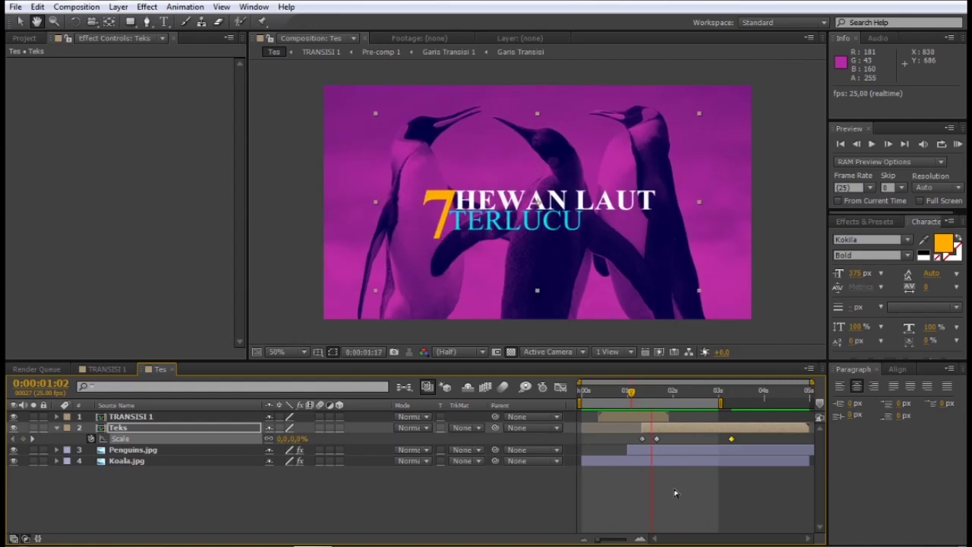
click(740, 479)
key(KP_0)
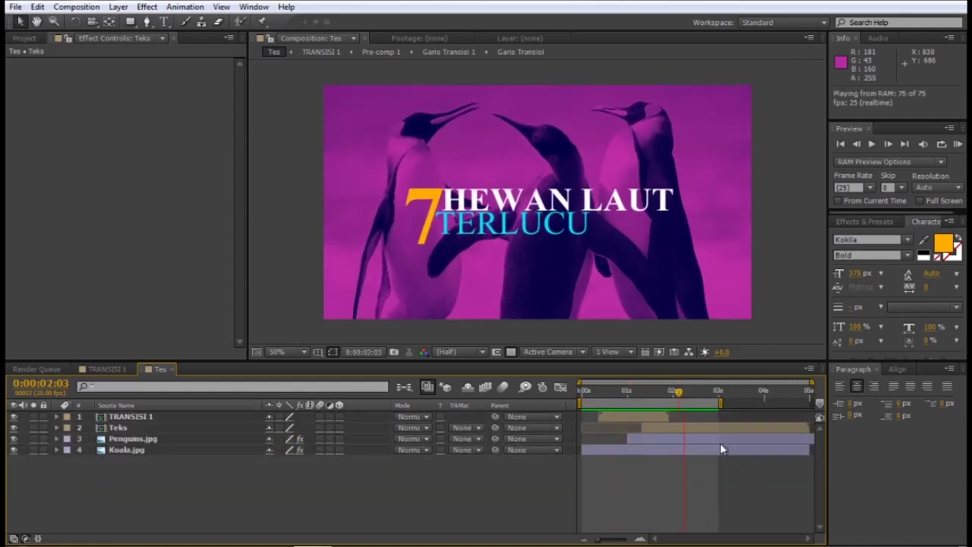
click(679, 470)
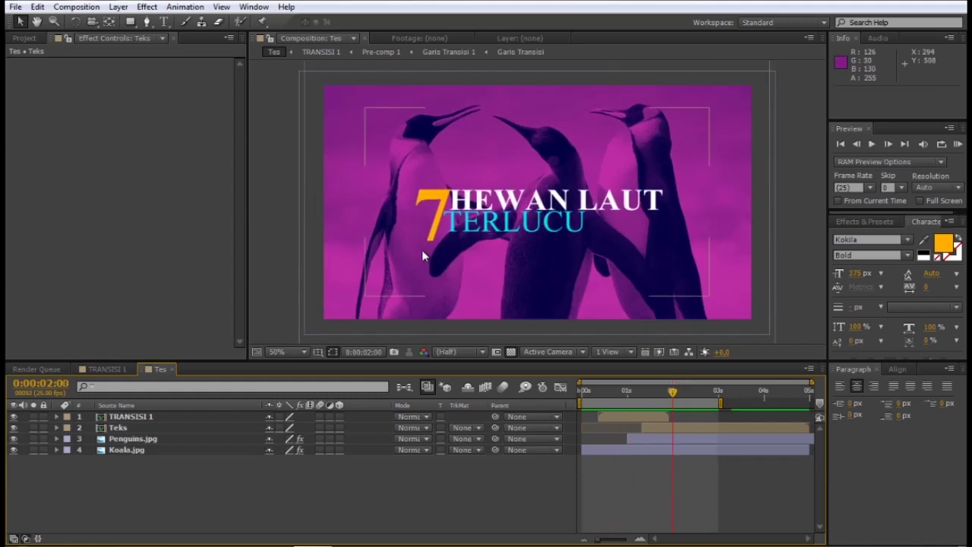
- Draw a rectangle shape around the title and set its fill to None
key(g)
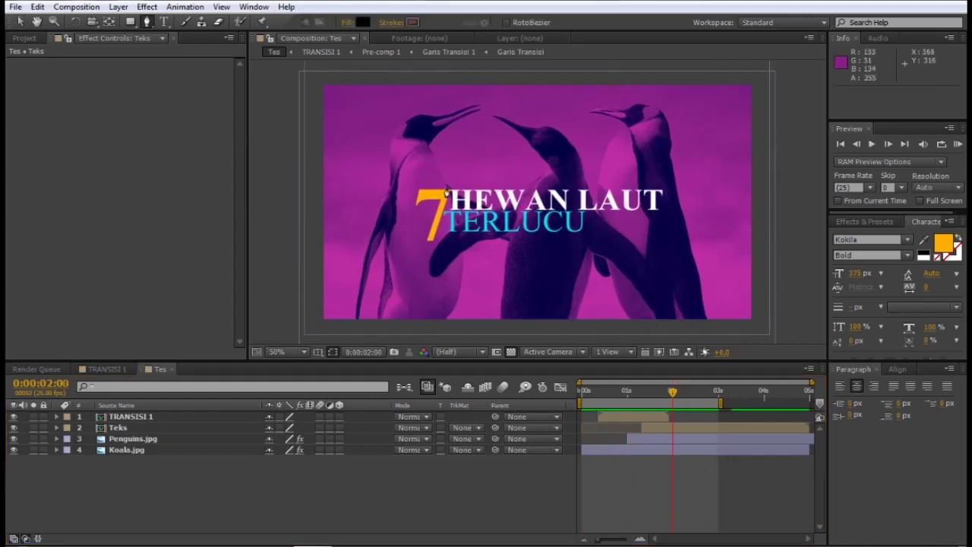
click(434, 175)
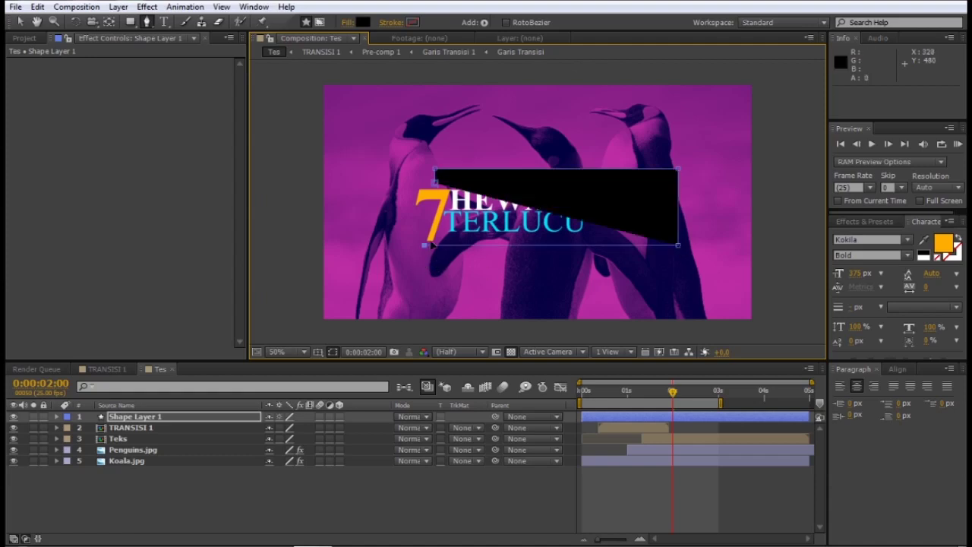
click(354, 25)
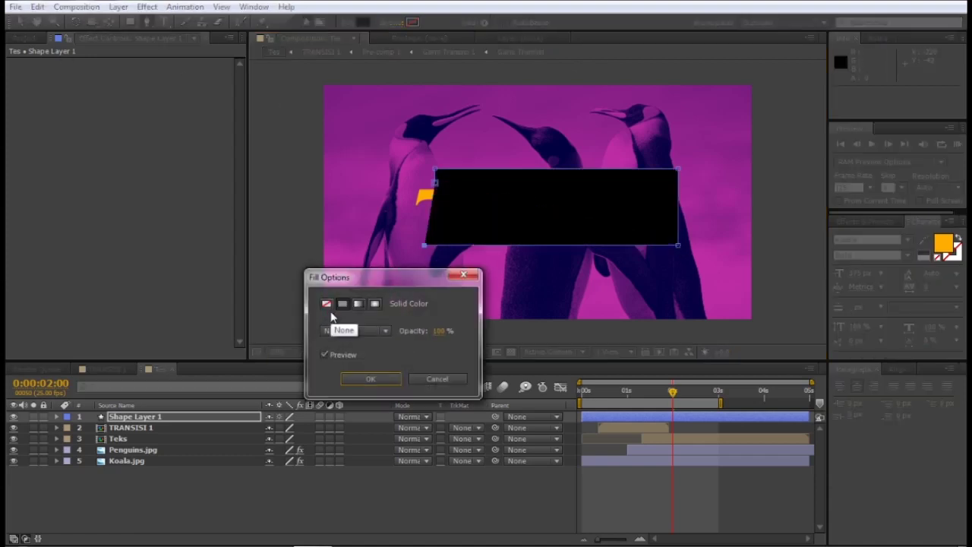
click(328, 304)
click(361, 378)
click(391, 22)
- Give the rectangle a solid white stroke
click(344, 303)
click(371, 377)
click(412, 22)
click(336, 214)
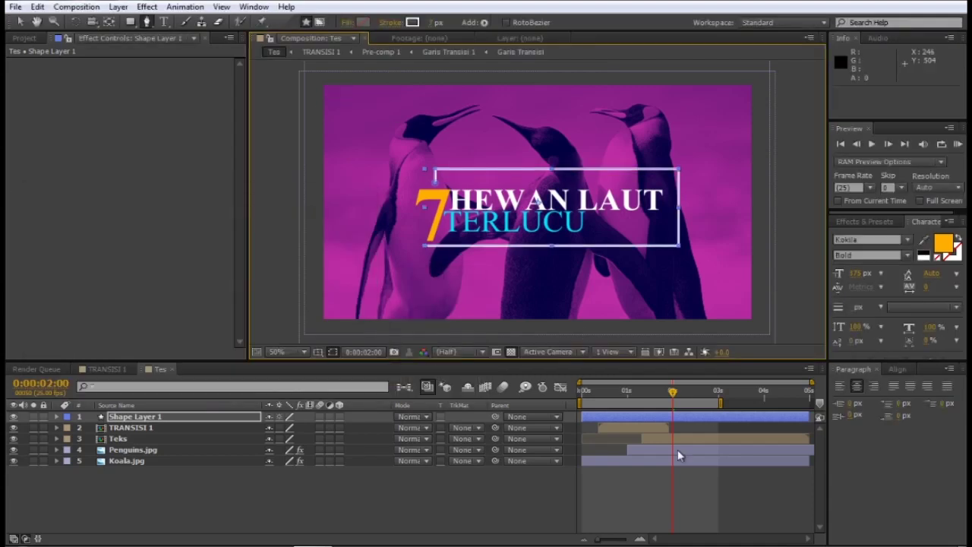
- Start the shape layer at 1:16 and place it below TRANSISI 1
click(678, 474)
drag(614, 417, 680, 413)
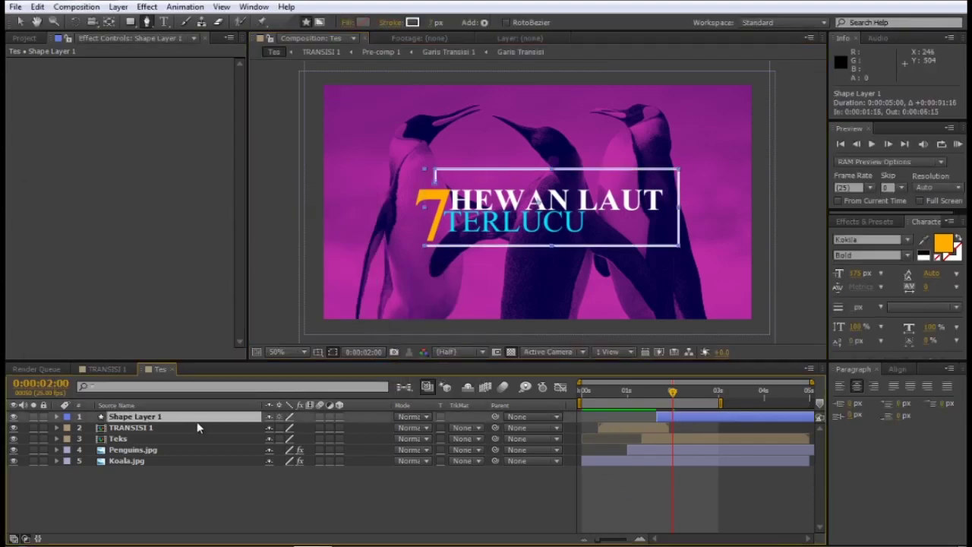
drag(196, 428, 197, 430)
drag(672, 391, 658, 395)
- Rename the shape layer to Kotak Putih and the image layers to Footage 1 and Footage 2
click(57, 428)
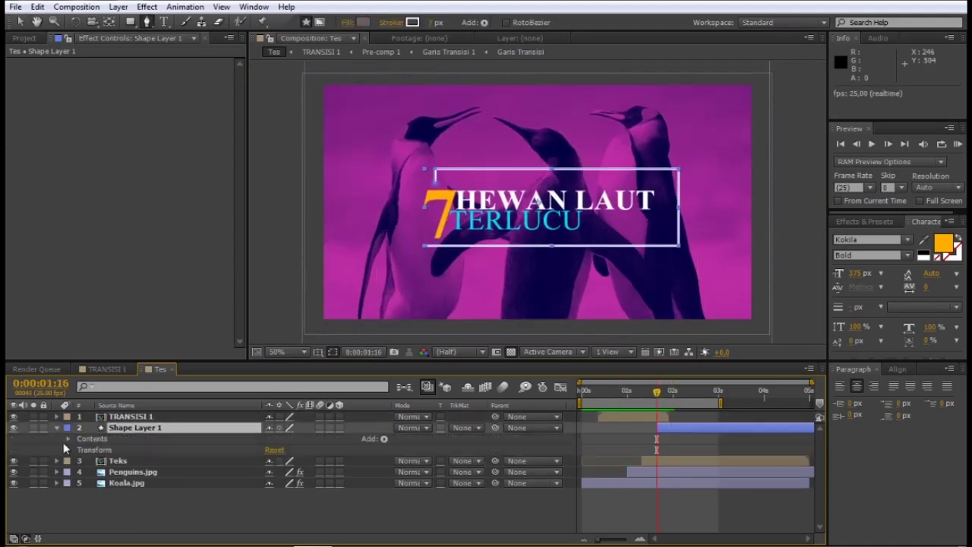
key(Return)
text(Kota)
text(h)
key(Return)
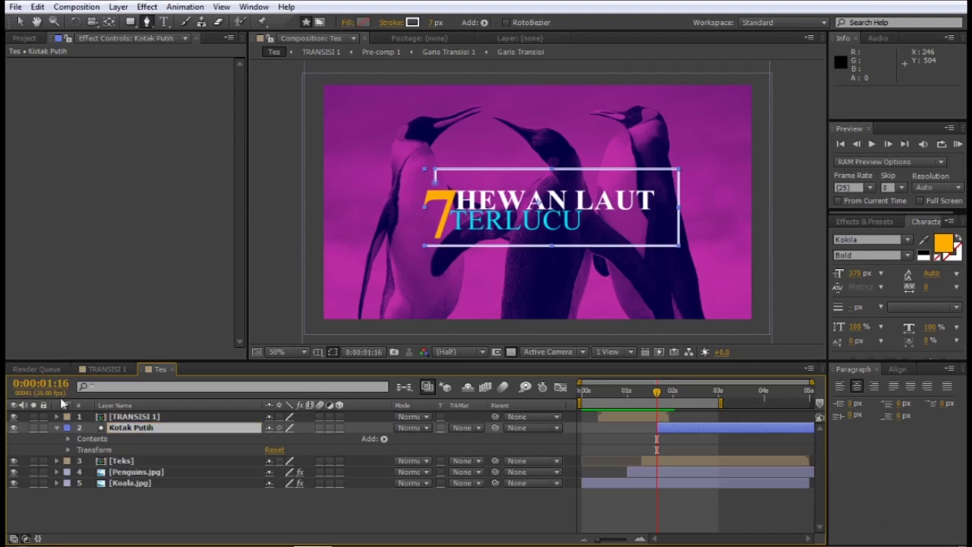
click(129, 472)
text(Footage 1)
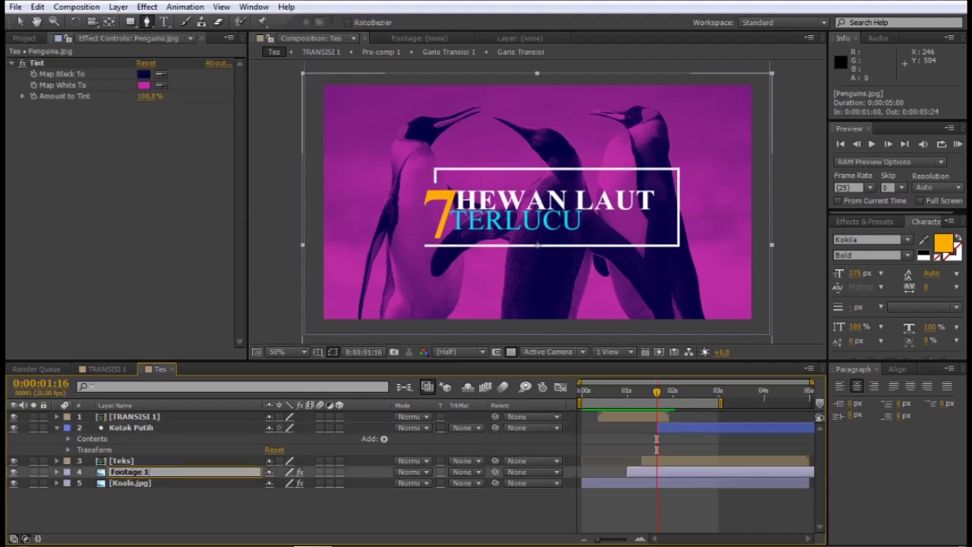
key(Return)
click(129, 483)
key(Return)
text(Footage 2)
key(Return)
- Add Trim Paths to Kotak Putih and keyframe Start from 100% to 1.6% so the outline draws on
click(129, 427)
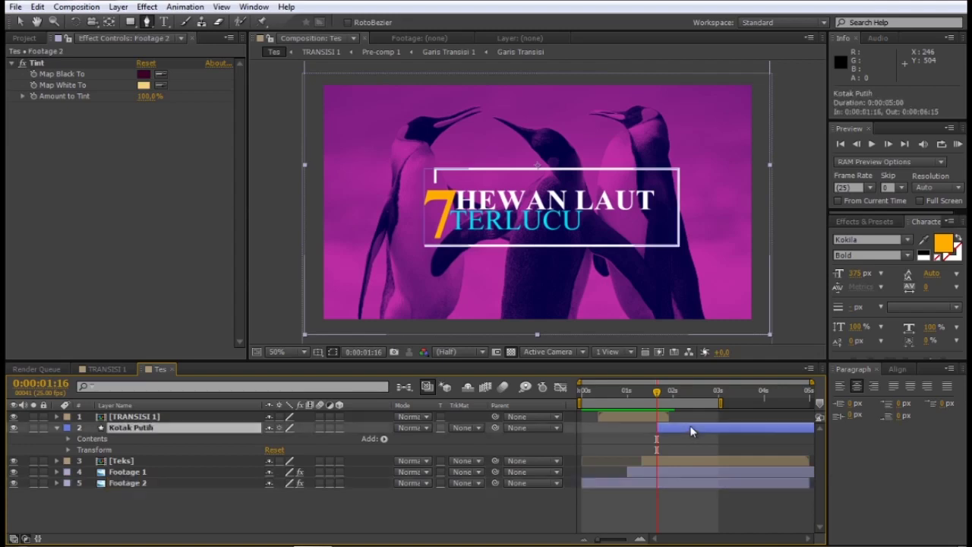
click(383, 438)
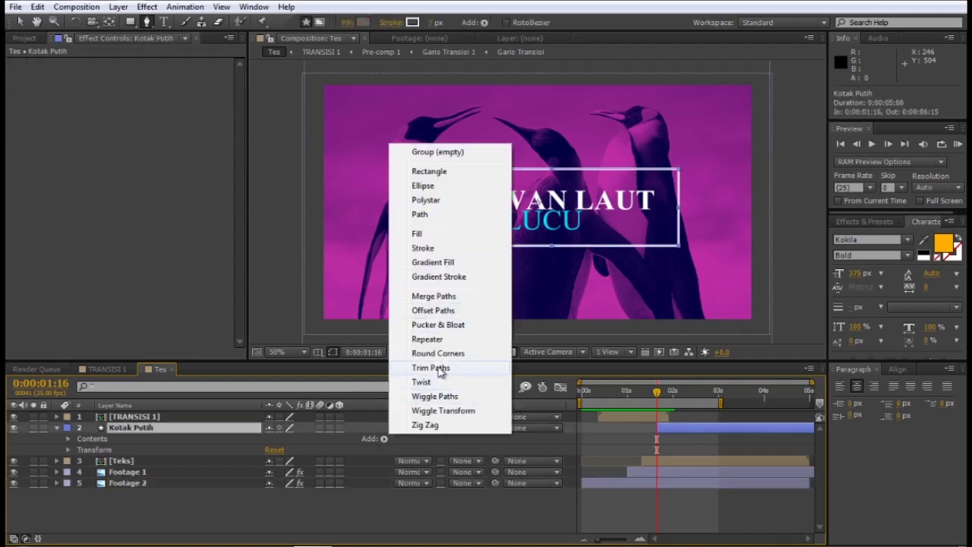
click(439, 368)
click(80, 461)
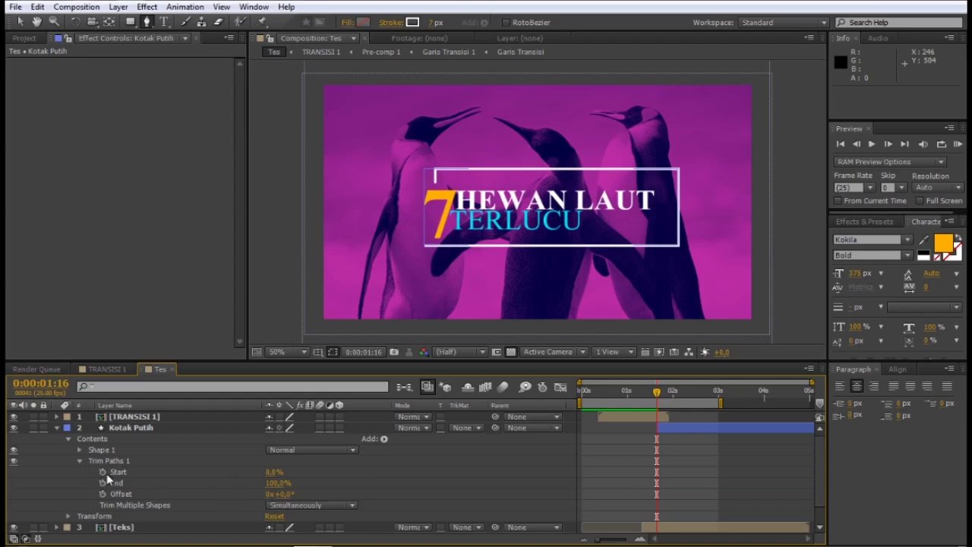
click(103, 472)
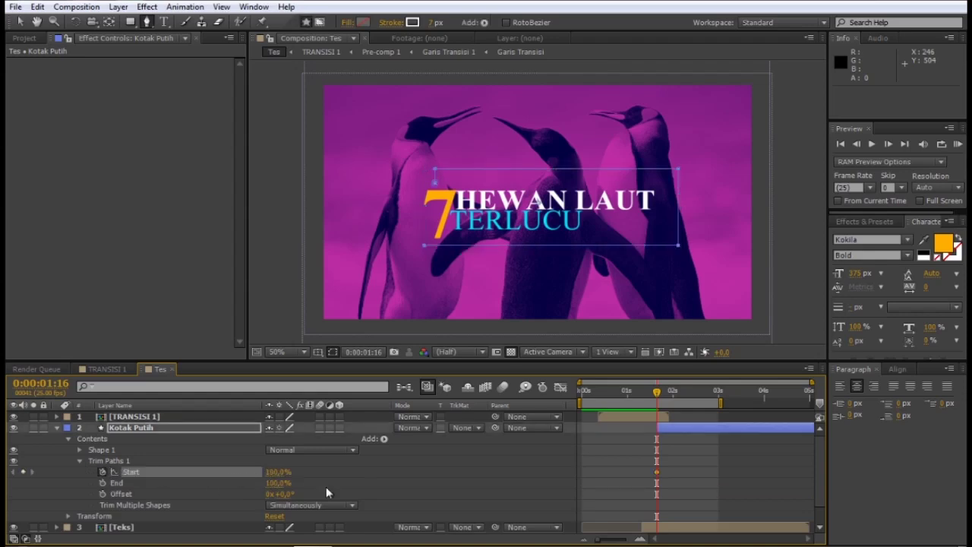
key(Page_Down)
key(Page_Down)
key(Page_Down)
drag(677, 473, 688, 474)
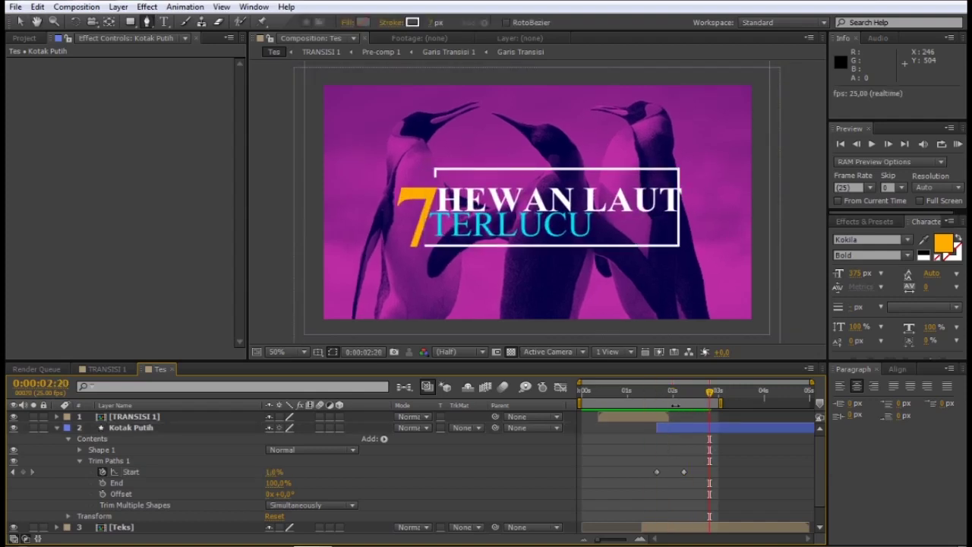
key(space)
- Collapse the layer properties, deselect all layers, and return the current time to about 2:01
key(ctrl+a)
key(s)
key(s)
key(ctrl+shift+a)
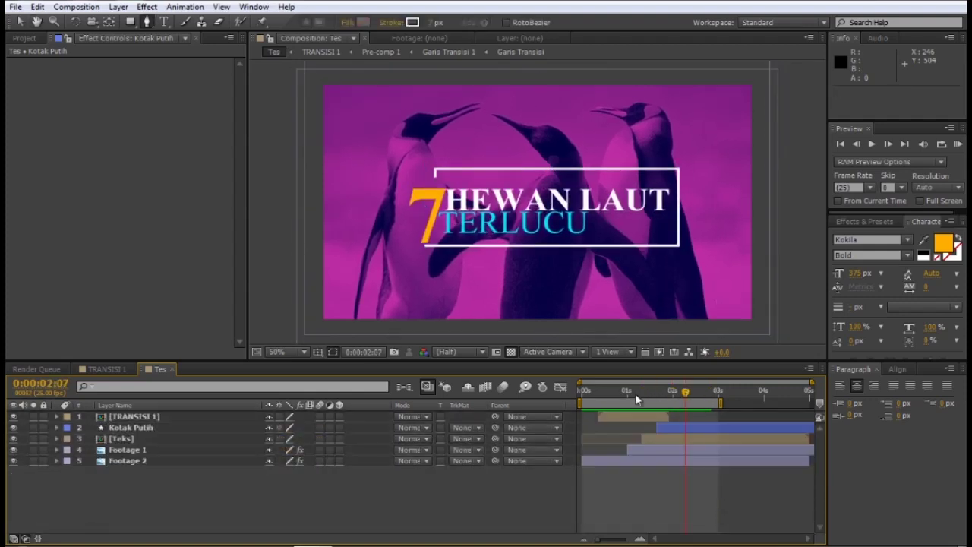
drag(635, 393, 674, 397)
- Parent Kotak Putih to the Teks layer and preview the result
click(669, 434)
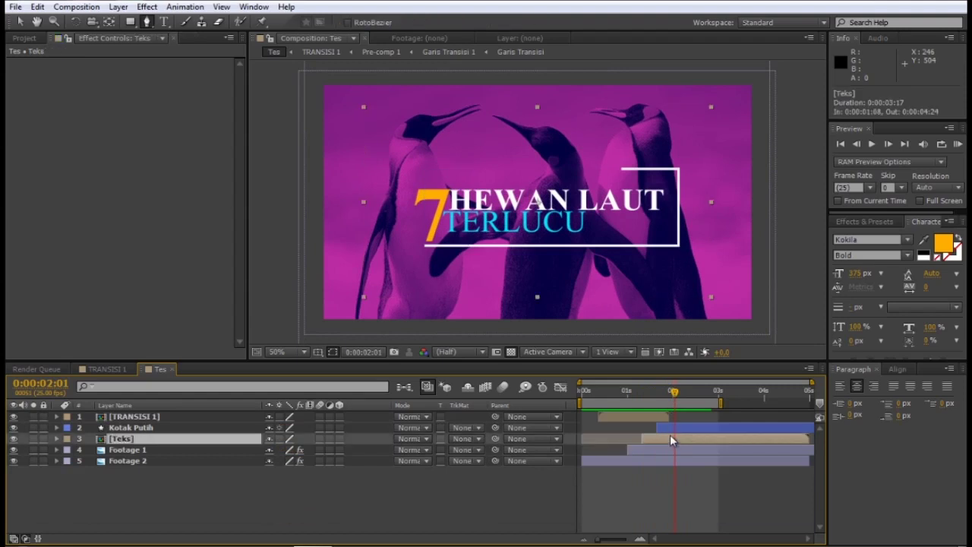
drag(495, 427, 127, 440)
key(space)
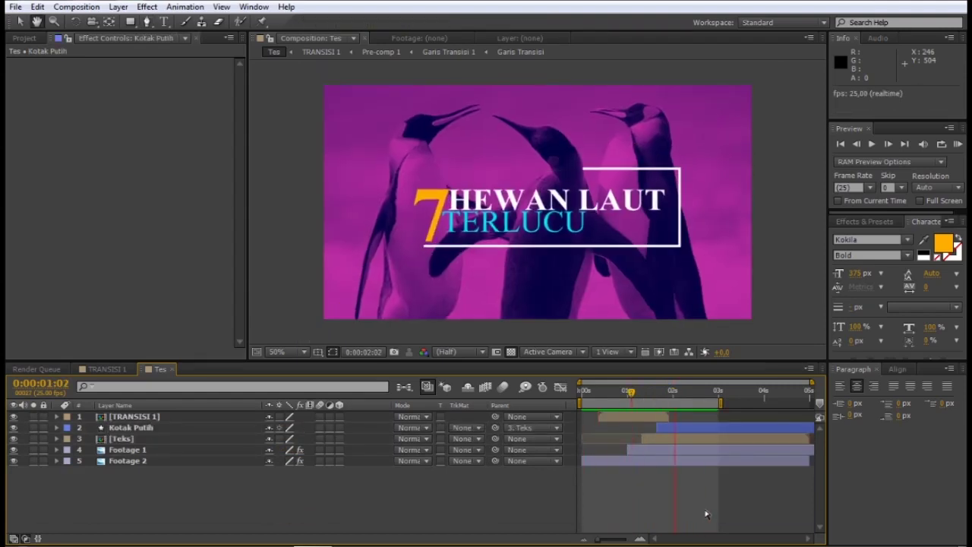
key(space)
- Add Dashes to Kotak Putih's Stroke 1 so the white outline becomes dashed
click(56, 427)
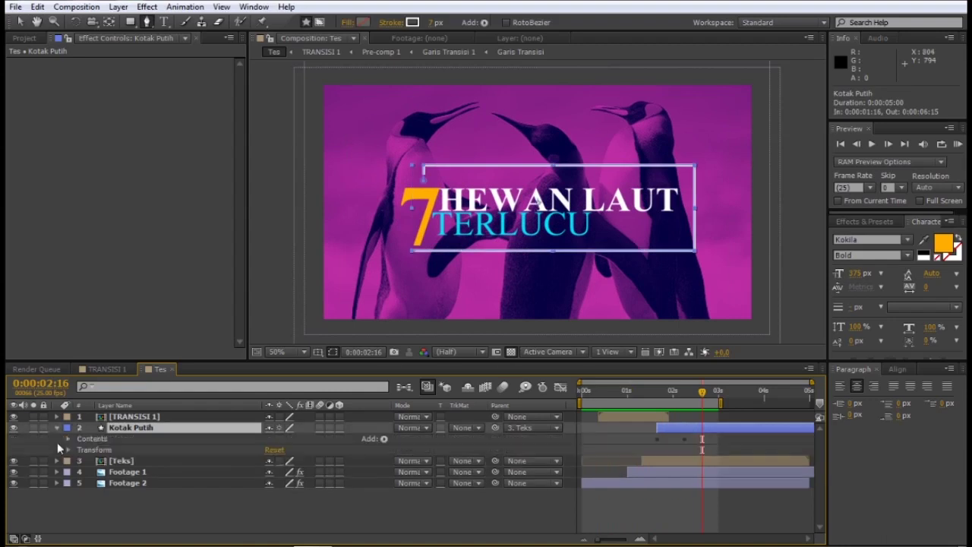
click(67, 439)
click(79, 451)
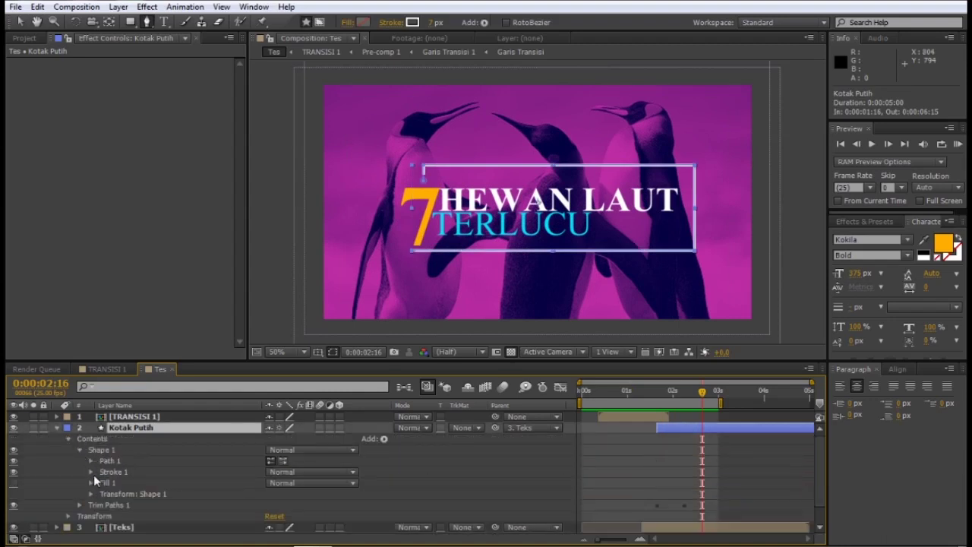
click(91, 471)
click(270, 527)
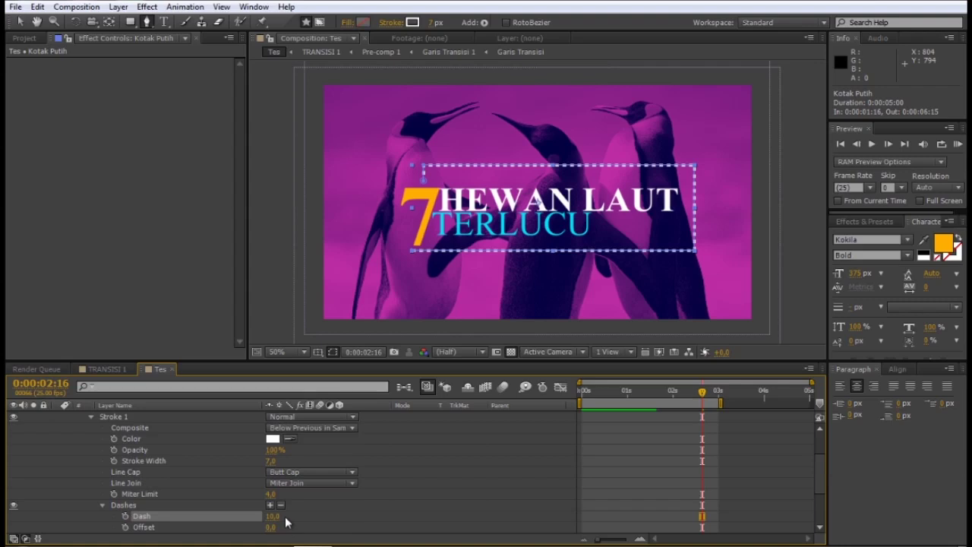
click(274, 494)
text(1)
key(Return)
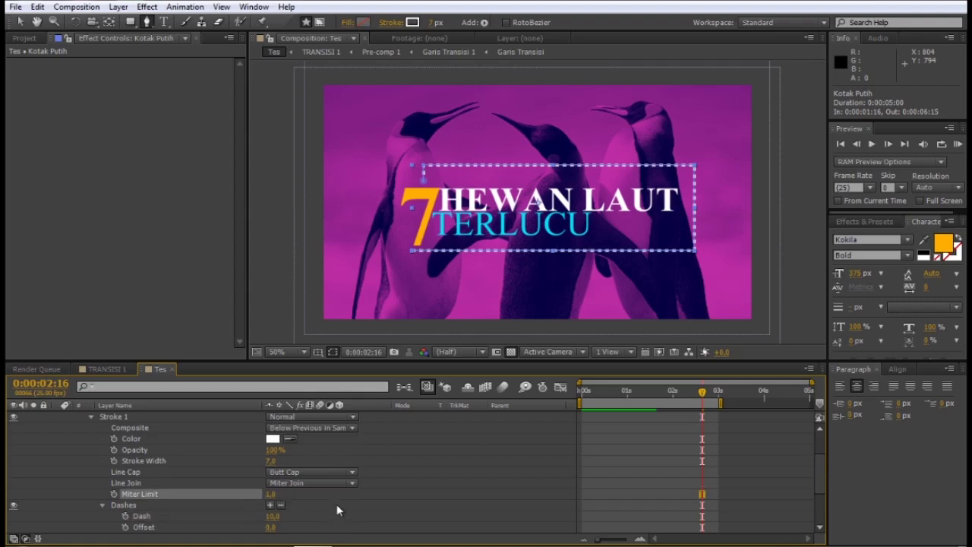
key(ctrl+z)
key(ctrl+z)
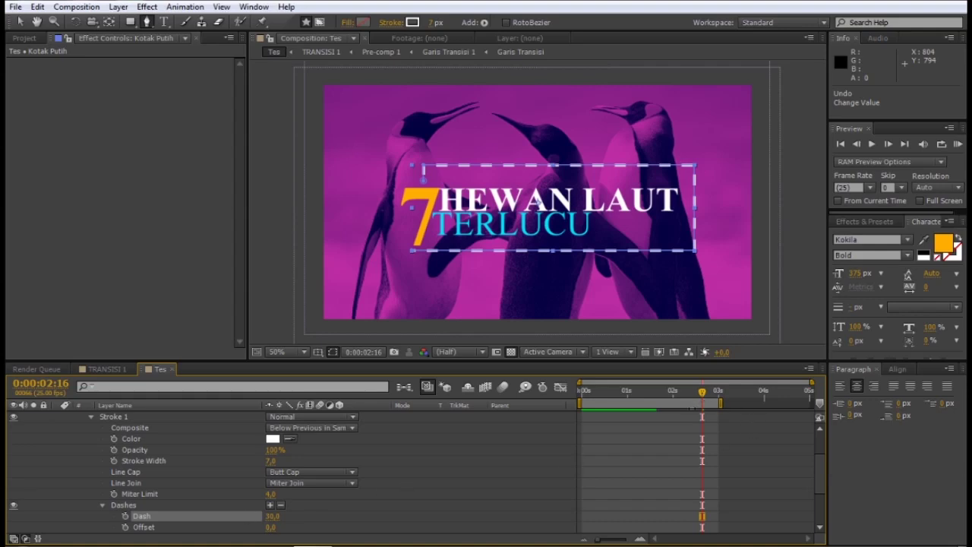
- Keyframe the Dashes Offset so the dashes crawl, and extend the work area to about 3:24
drag(674, 394, 655, 394)
scroll(676, 440, up, 3)
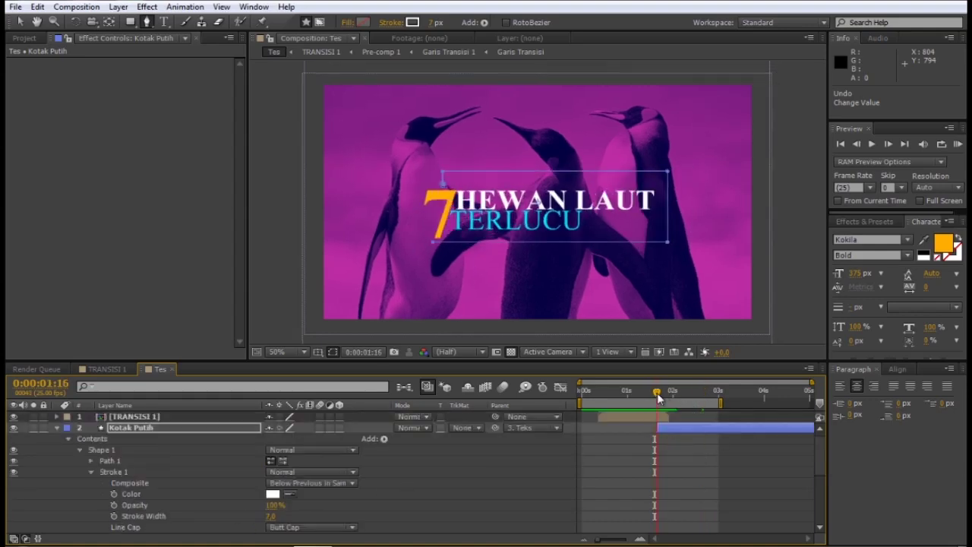
scroll(388, 513, down, 3)
click(104, 526)
scroll(117, 524, down, 3)
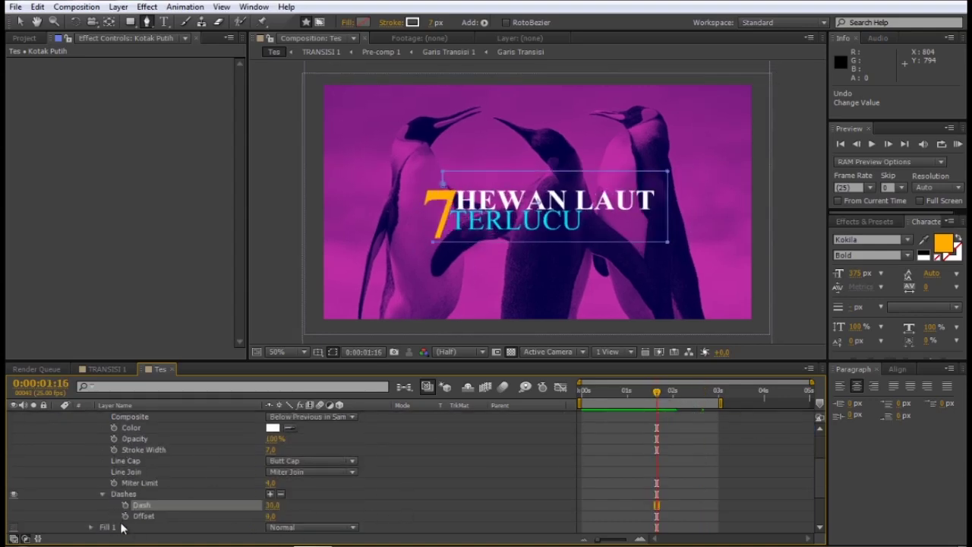
key(space)
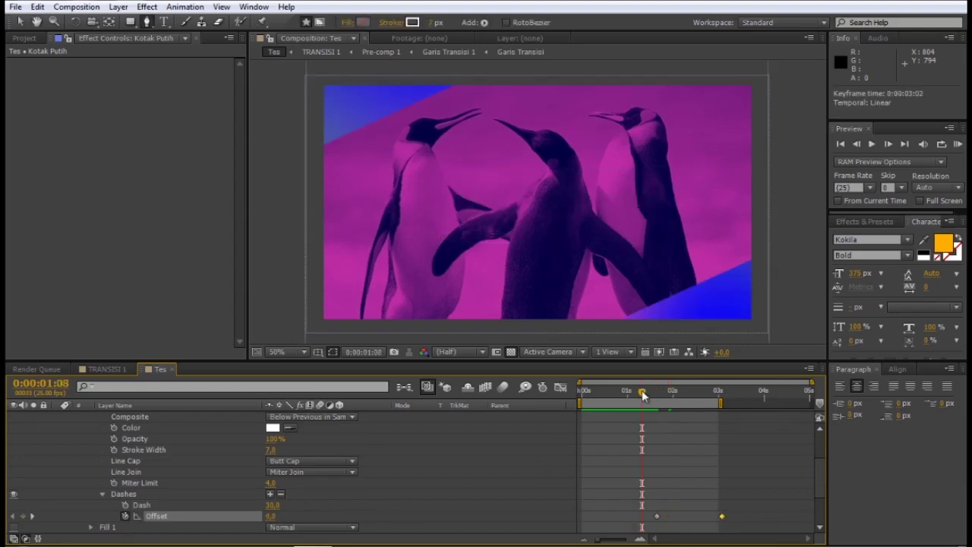
drag(657, 516, 618, 523)
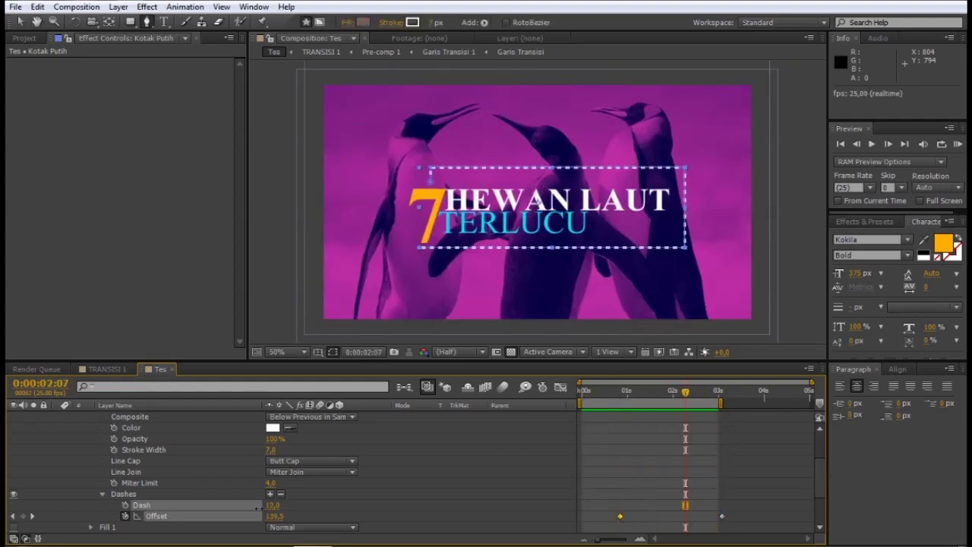
drag(740, 405, 768, 406)
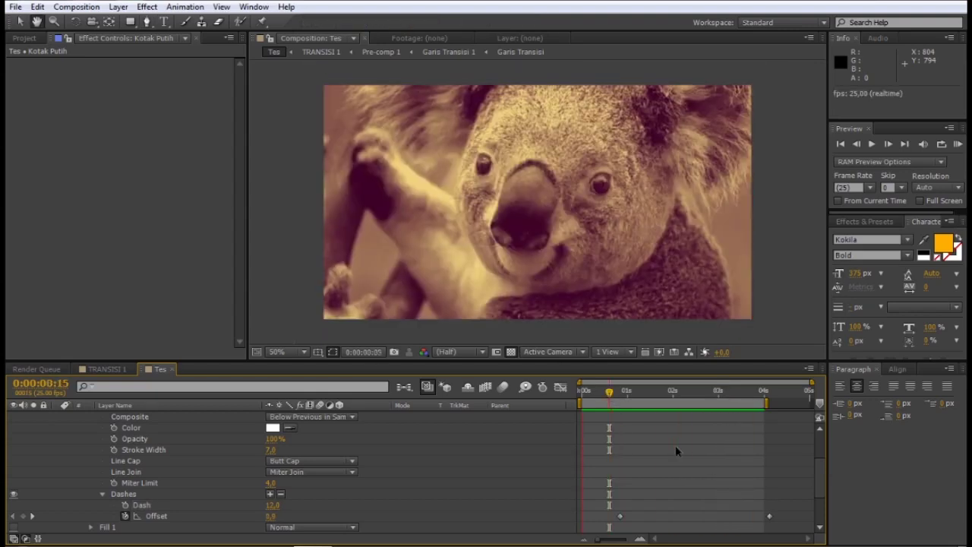
- Set the stroke's Line Cap to Round Cap and Line Join to Round Join
click(311, 460)
click(297, 489)
click(307, 460)
click(311, 471)
click(308, 500)
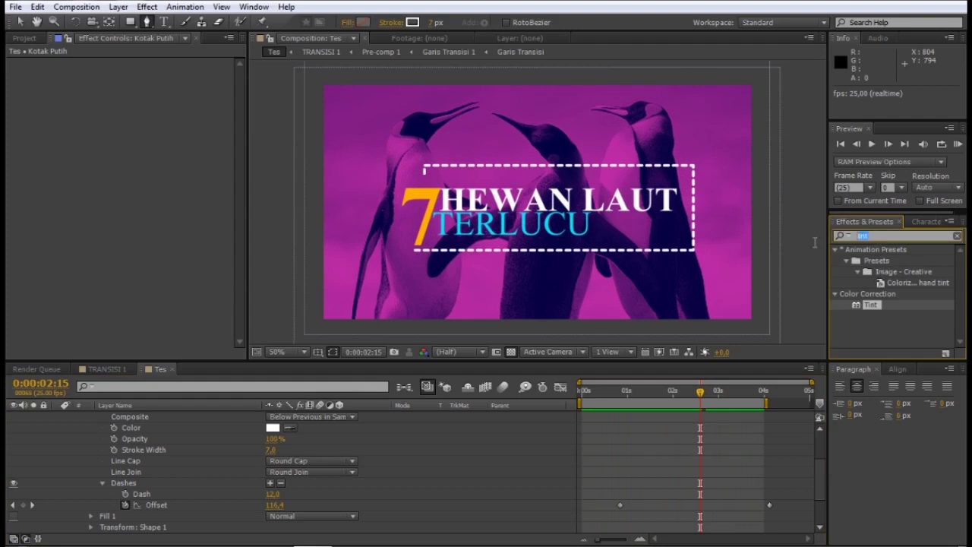
- Apply 4-Color Gradient to Kotak Putih and move Point 1 near the dashed rectangle
text(grad)
scroll(904, 318, down, 2)
drag(871, 307, 169, 426)
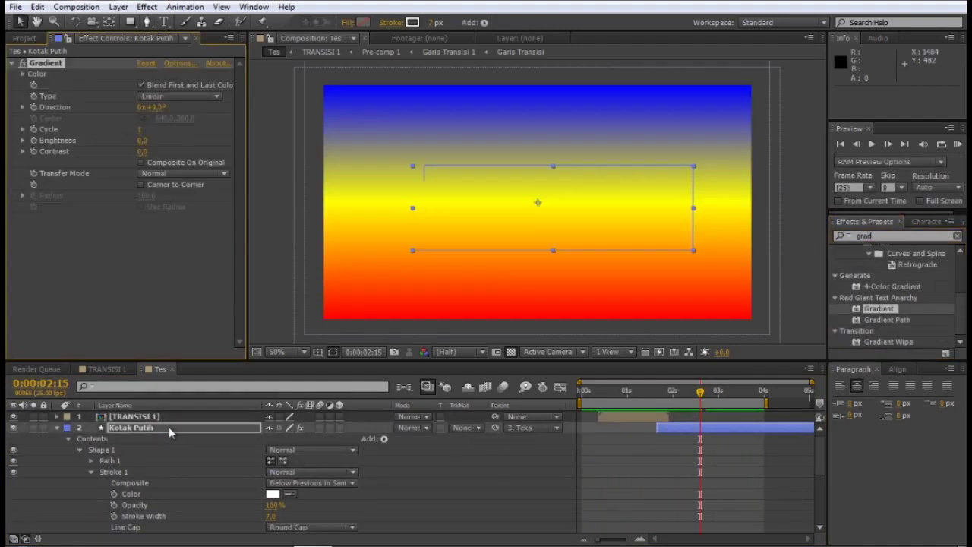
key(ctrl+z)
click(56, 427)
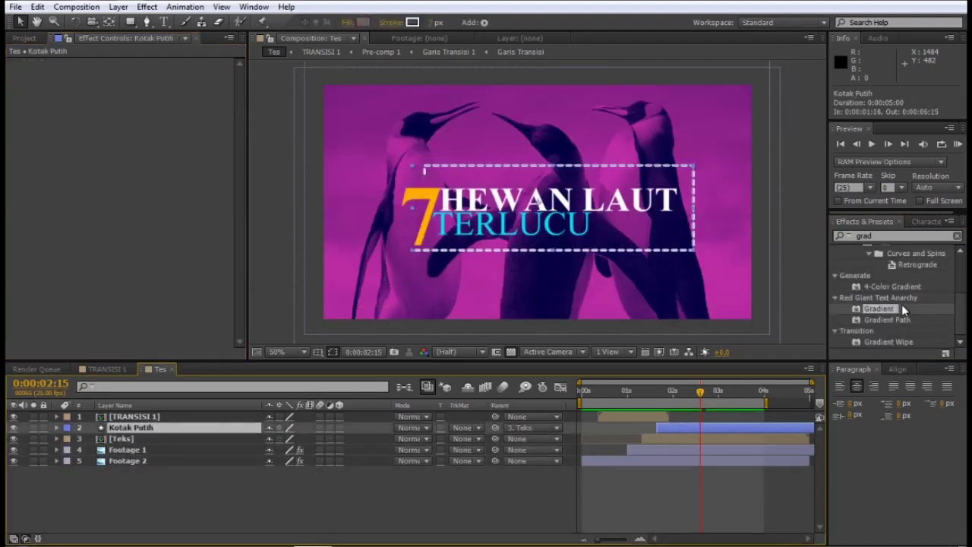
drag(892, 286, 708, 429)
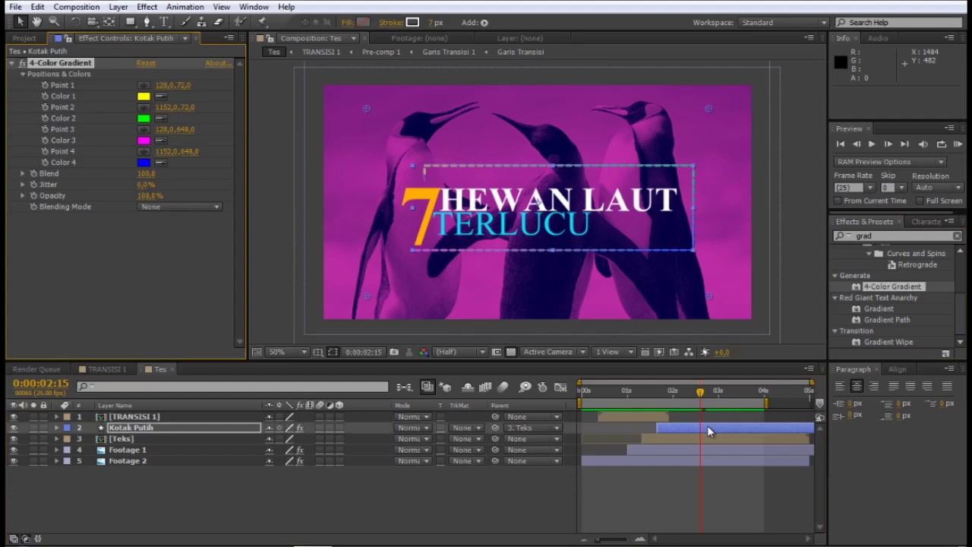
drag(366, 112, 417, 161)
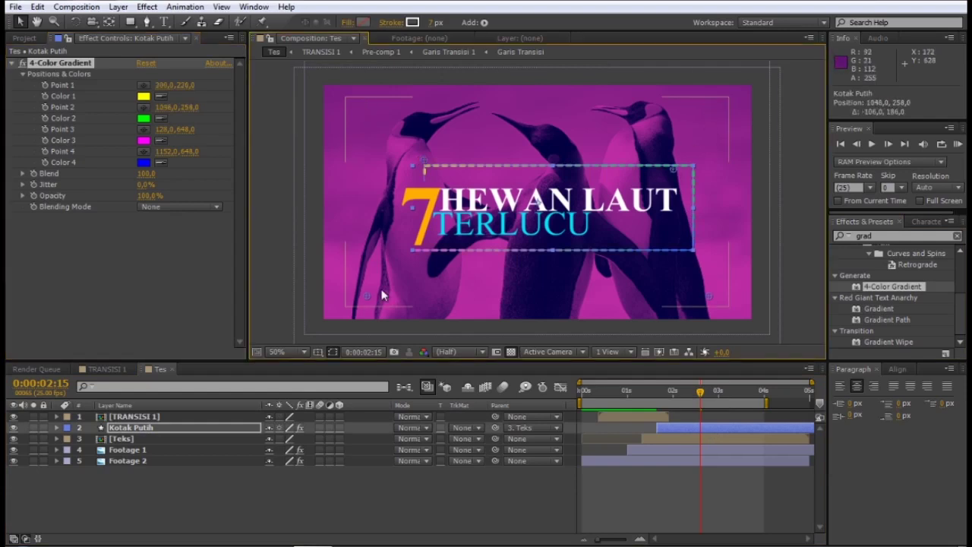
- Change the gradient's Color 4 to red and preview the multicolour outline
click(142, 162)
drag(231, 260, 218, 213)
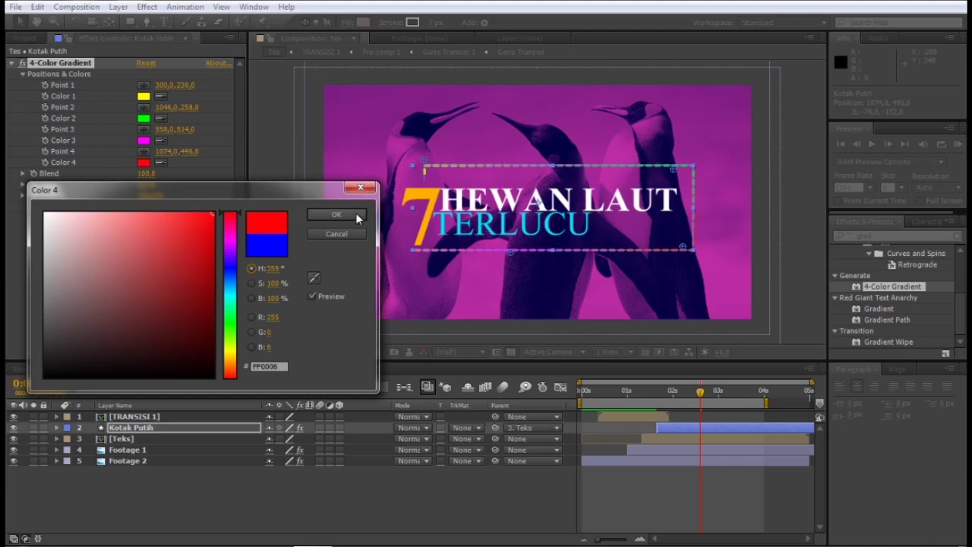
click(356, 213)
key(space)
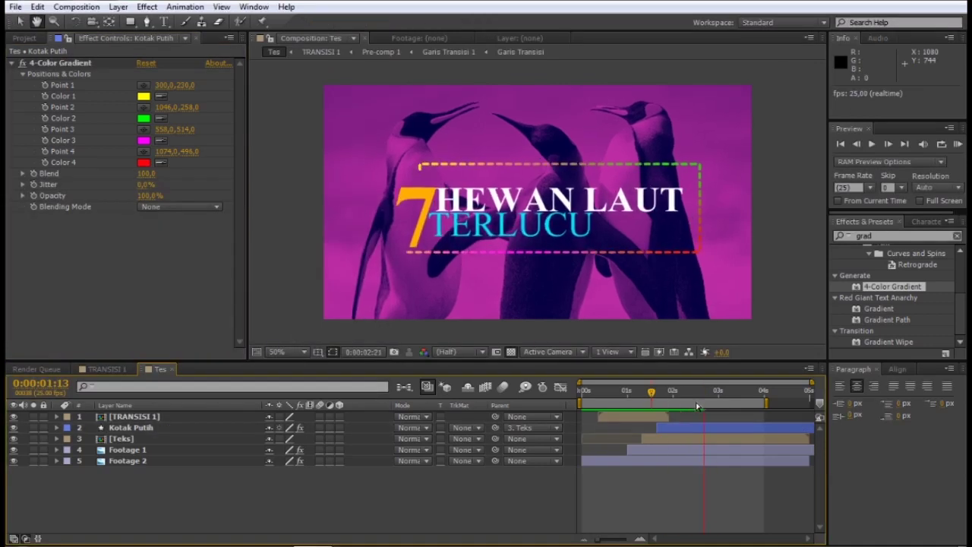
- Apply Glow to Kotak Putih, change its Composite Original setting, and preview the glowing dashes
click(851, 239)
text(glow)
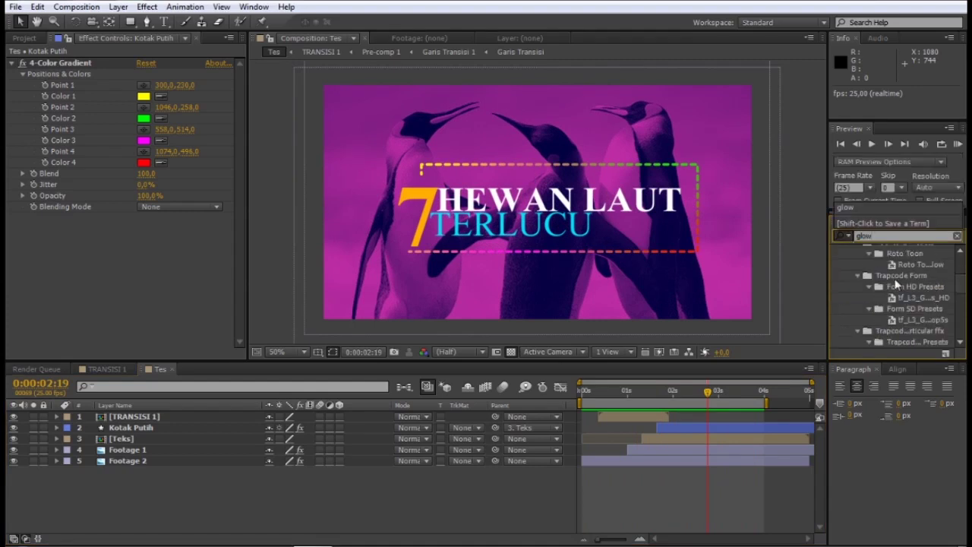
drag(897, 322, 502, 122)
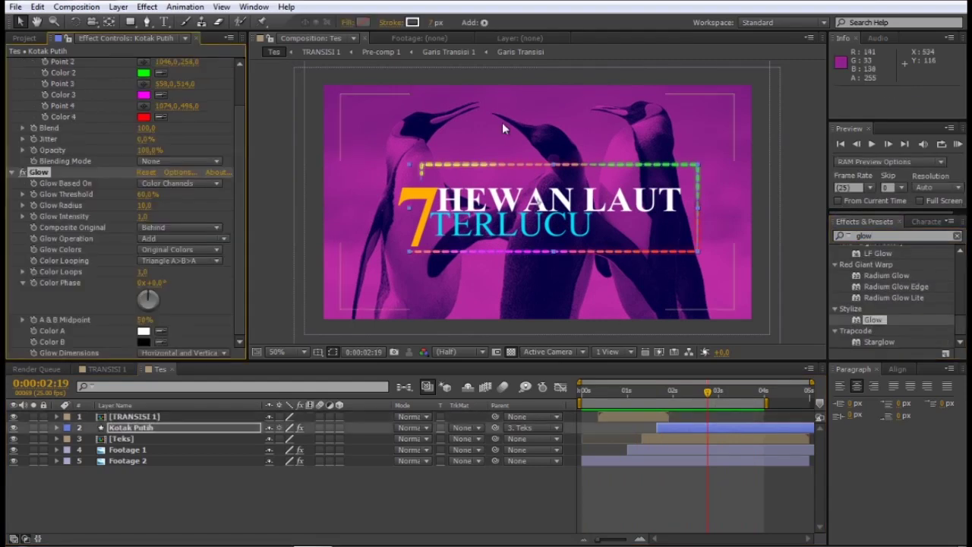
click(165, 227)
click(201, 240)
click(176, 227)
drag(671, 391, 650, 394)
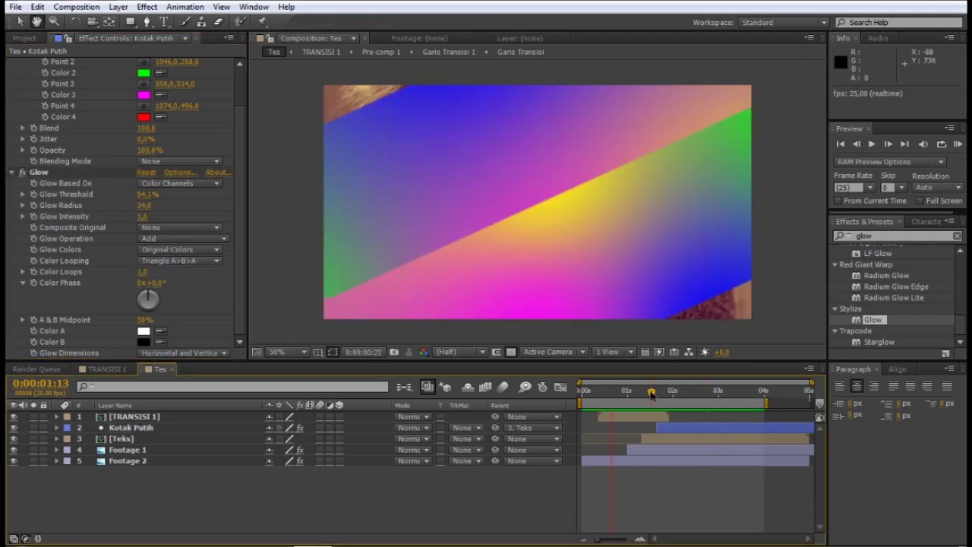
key(space)
- Select the Teks and Kotak Putih layers and start pre-composing them together
click(671, 438)
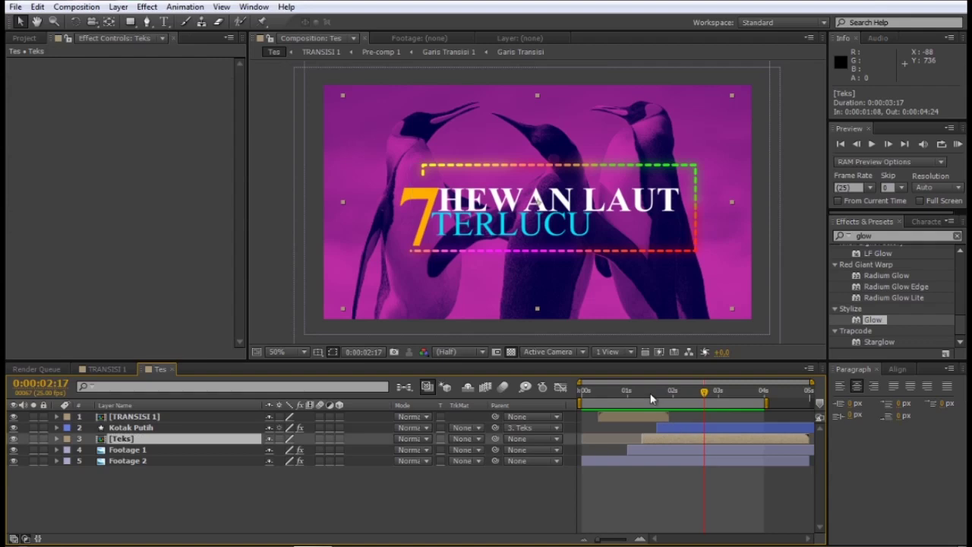
key(i)
ctrl+click(685, 426)
key(ctrl+shift+c)
text(Teks Final)
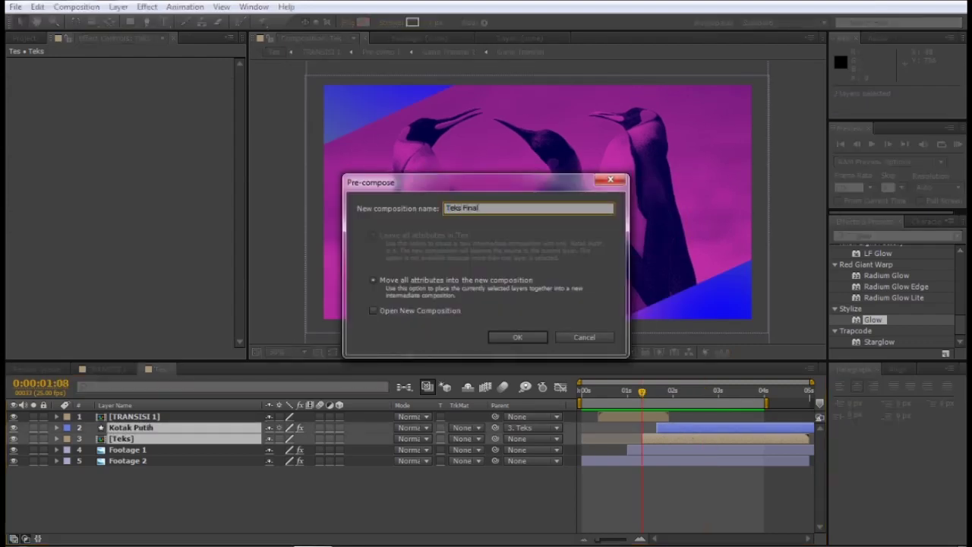
- Confirm nesting the title and rectangle as Teks Final and select that layer
key(Return)
click(626, 442)
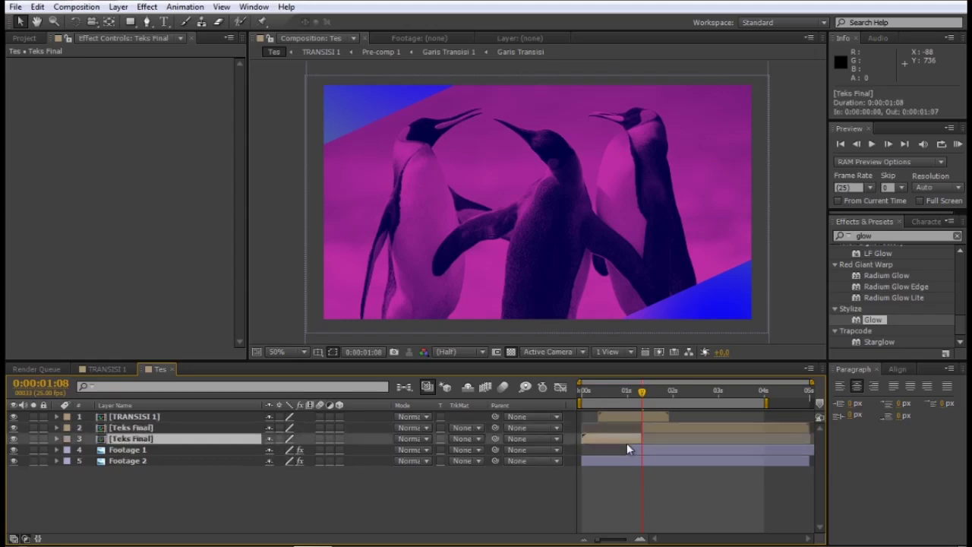
click(660, 417)
click(660, 427)
- Keyframe Teks Final's Scale shrinking to about 74% and preview it
key(alt+shift+s)
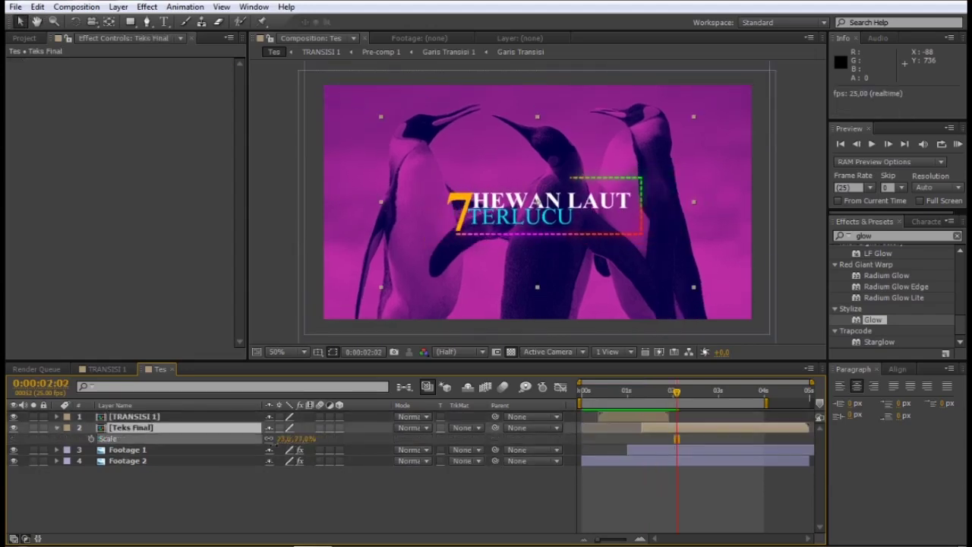
drag(548, 236, 542, 235)
click(736, 484)
key(KP_0)
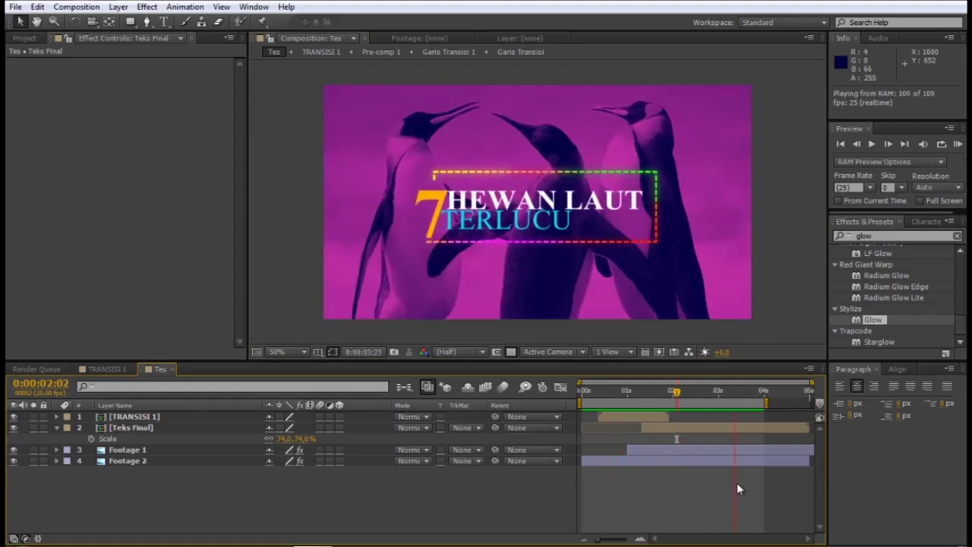
click(697, 506)
- Pre-compose all layers into a single Compose composition
key(ctrl+a)
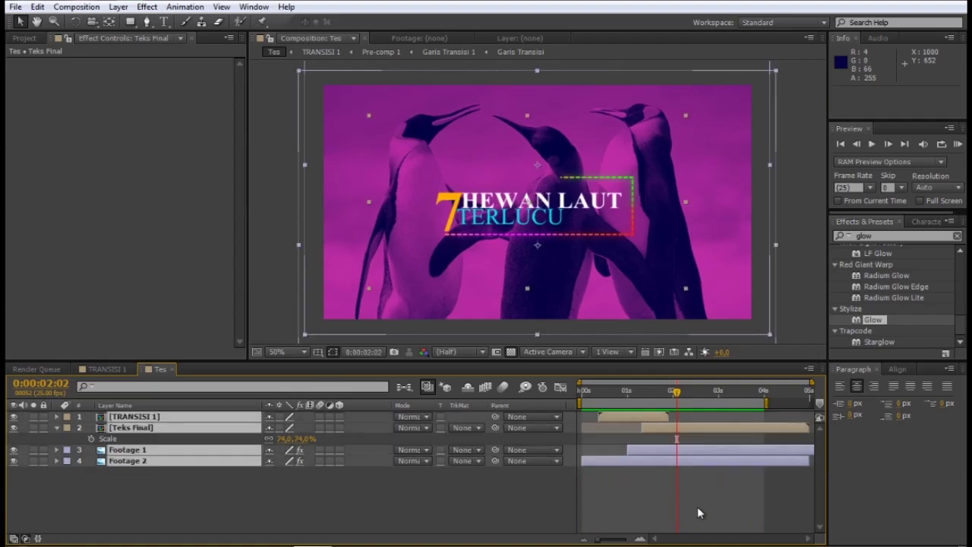
key(ctrl+shift+c)
key(Return)
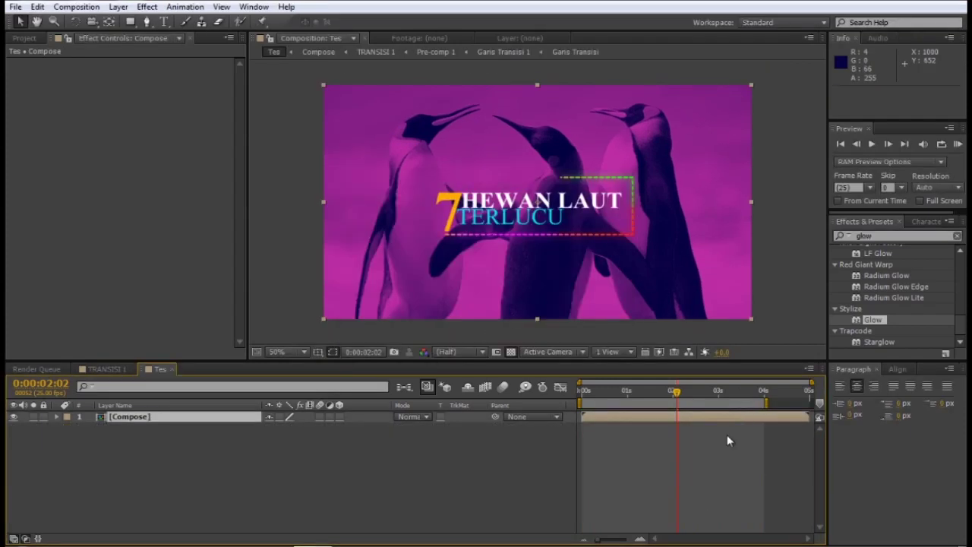
click(727, 440)
- Add MisFire Vignette at 67% intensity to the Compose layer, preview, and open Teks Final
click(896, 235)
text(vigne)
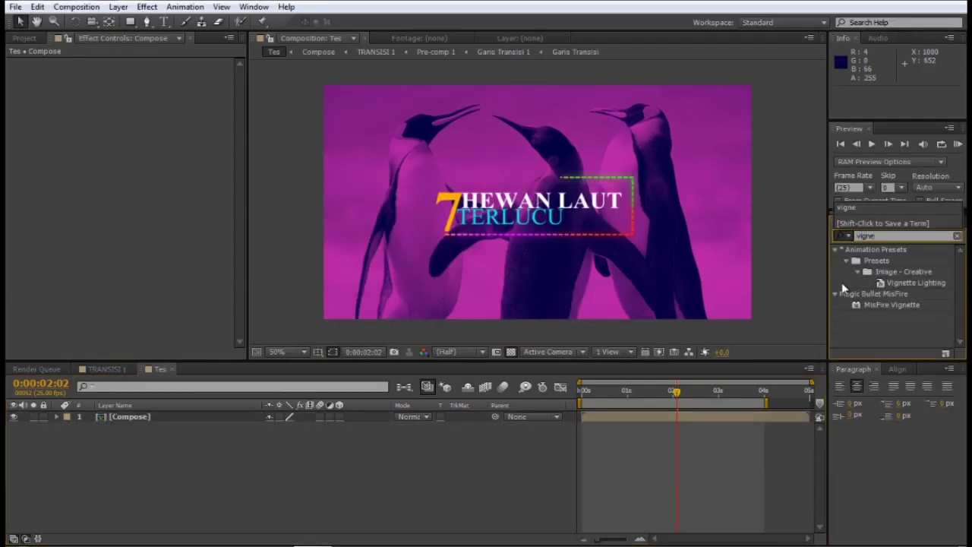
drag(892, 305, 659, 416)
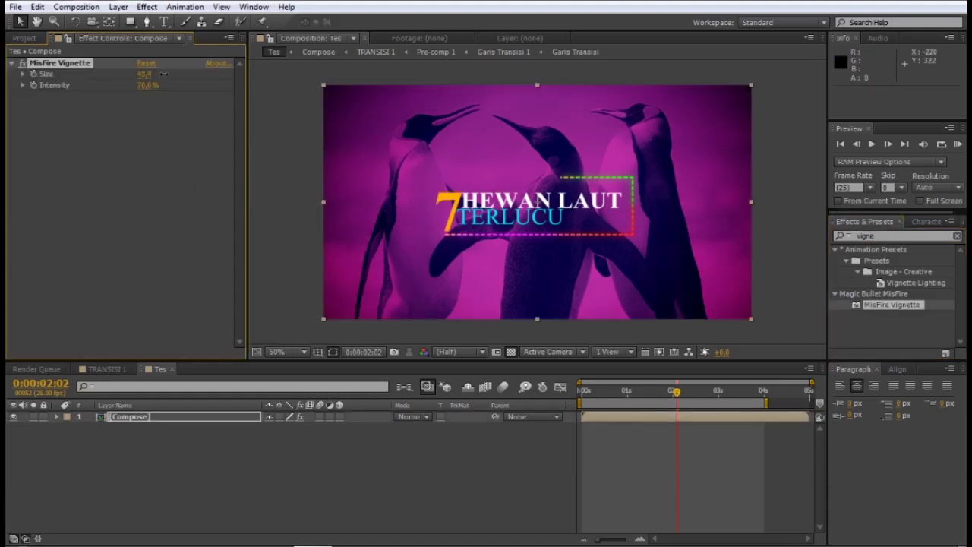
mouse_move(146, 90)
mouse_down()
mouse_move(166, 100)
mouse_move(137, 85)
mouse_up()
click(730, 465)
key(KP_0)
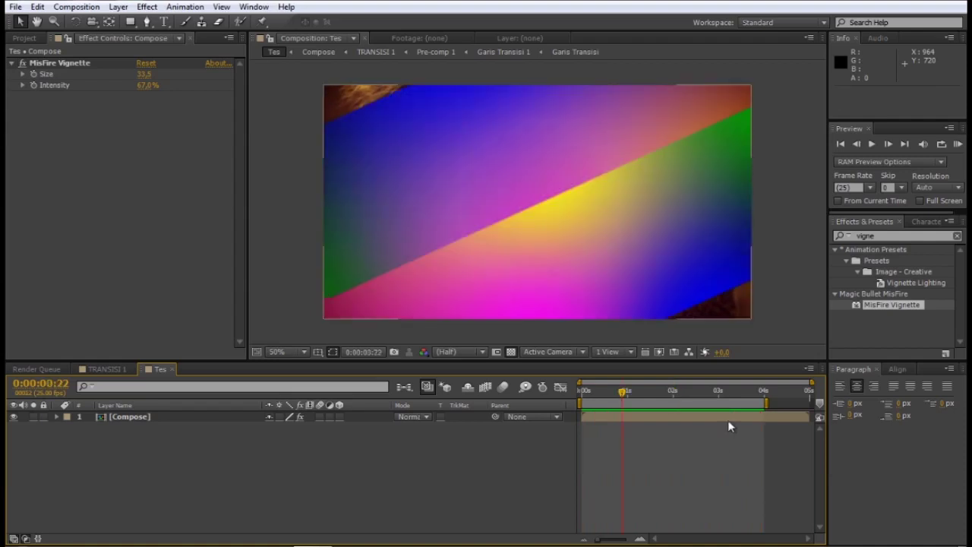
double_click(727, 418)
double_click(707, 429)
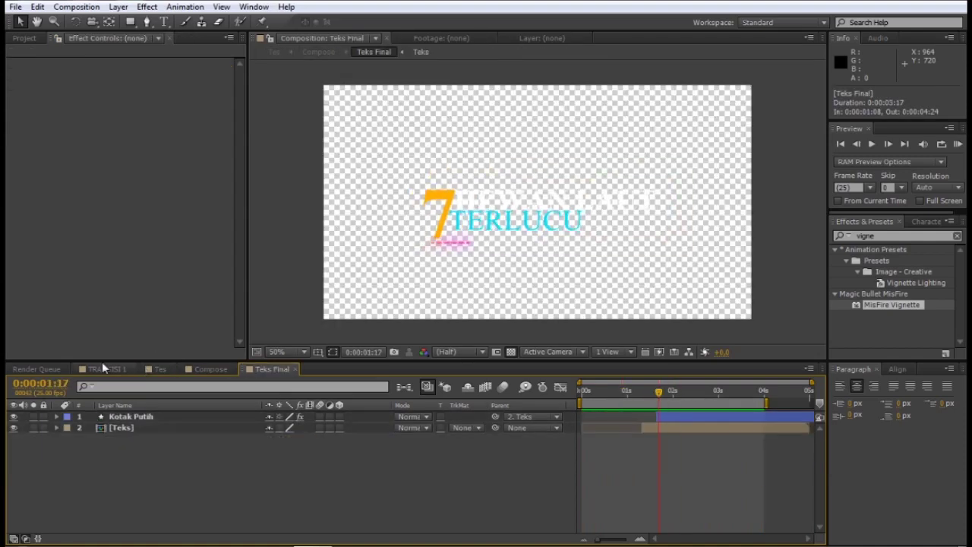
- In Compose, drag Footage 1's last Scale keyframe later toward about 4 seconds, ending near 142%
click(106, 368)
click(160, 369)
double_click(636, 423)
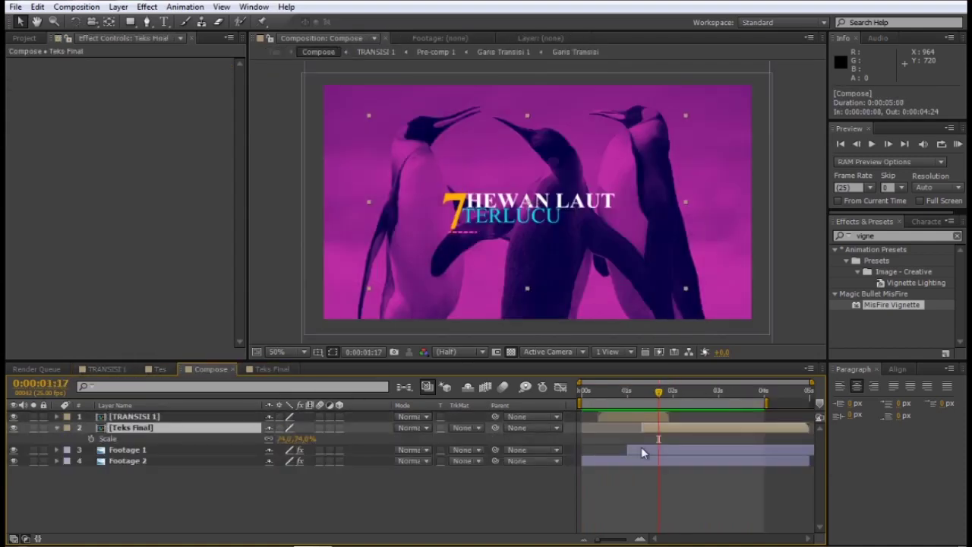
click(641, 449)
key(s)
click(770, 461)
key(space)
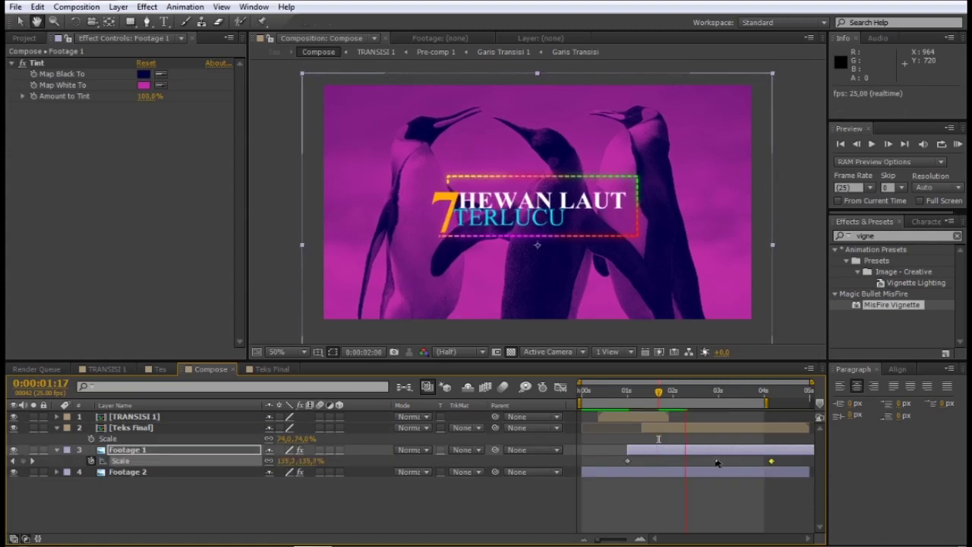
click(649, 392)
drag(649, 391, 687, 392)
mouse_move(771, 461)
mouse_down()
mouse_move(687, 461)
mouse_move(775, 461)
mouse_up()
key(space)
click(272, 369)
click(206, 369)
key(ctrl+a)
key(u)
key(ctrl+s)
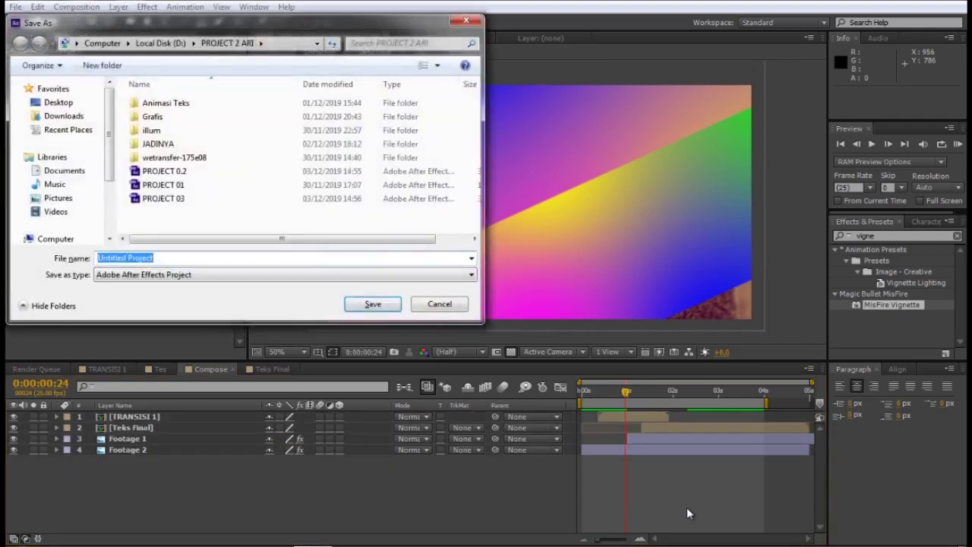
click(435, 301)
key(space)
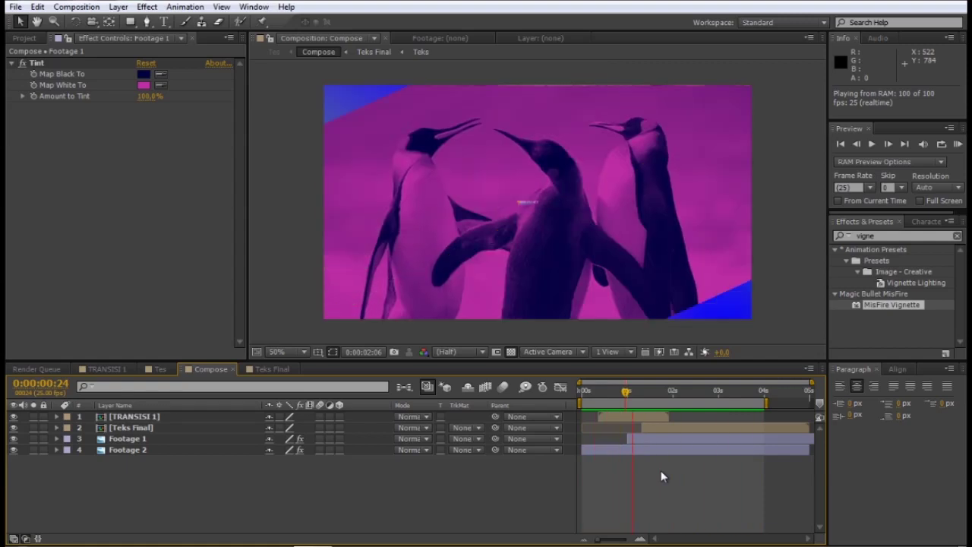
- Shift TRANSISI 1, Teks Final and Footage 1 slightly later, then preview the title over the penguins
click(660, 419)
shift+click(643, 438)
drag(643, 438, 656, 440)
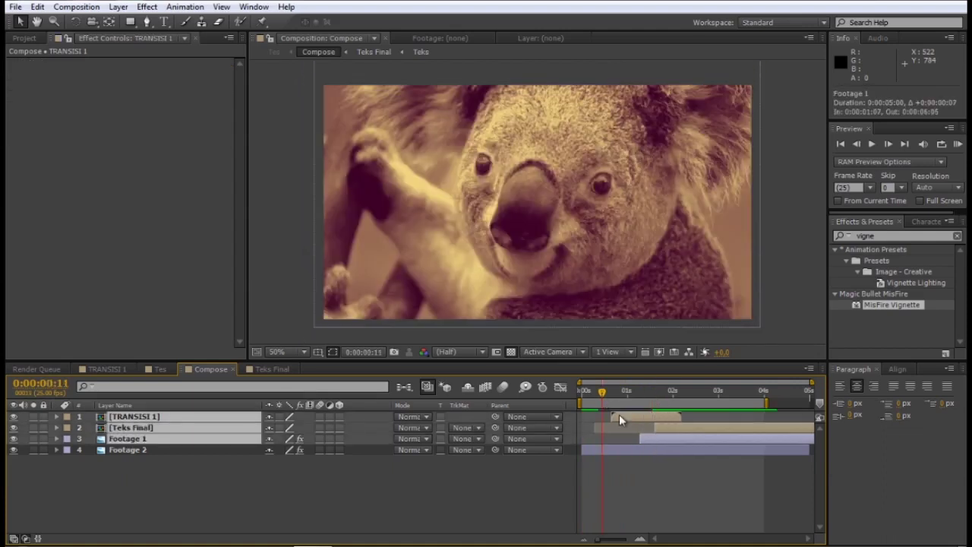
key(KP_0)
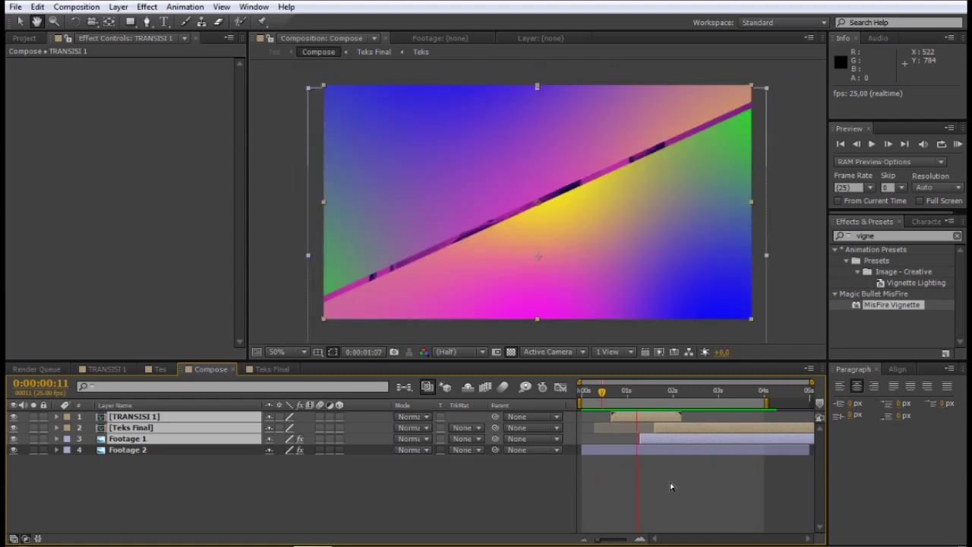
key(space)
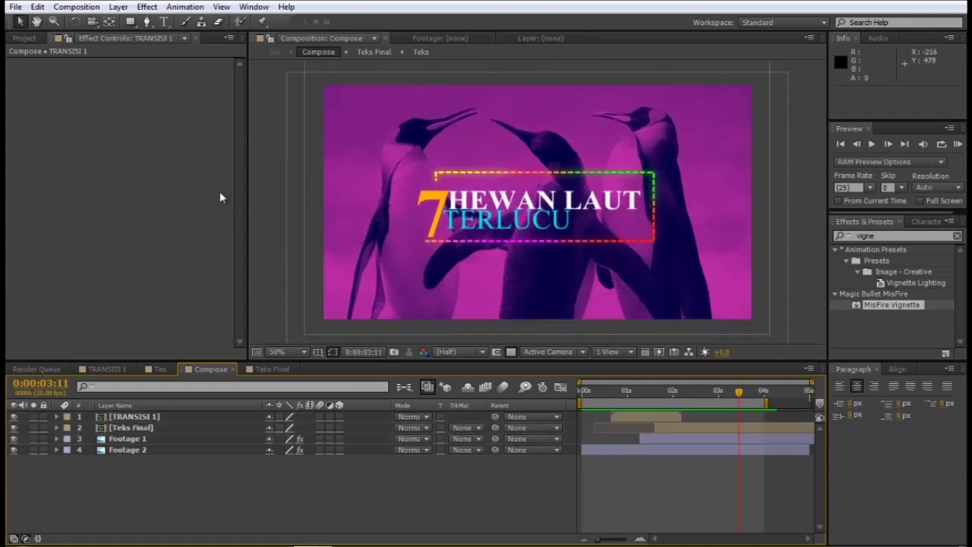